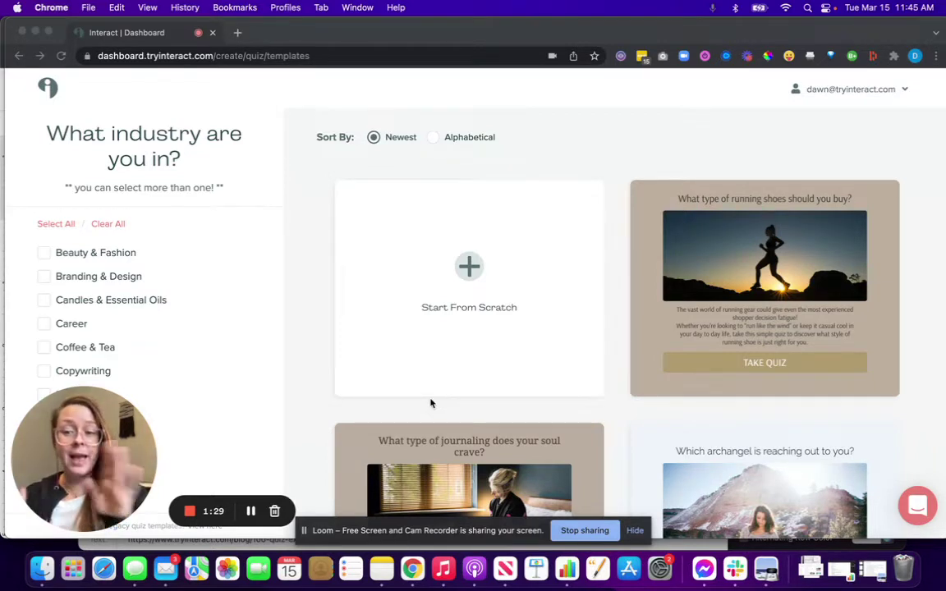
Filter the quiz templates by the Copywriting industry
scroll(165, 331, down, 2)
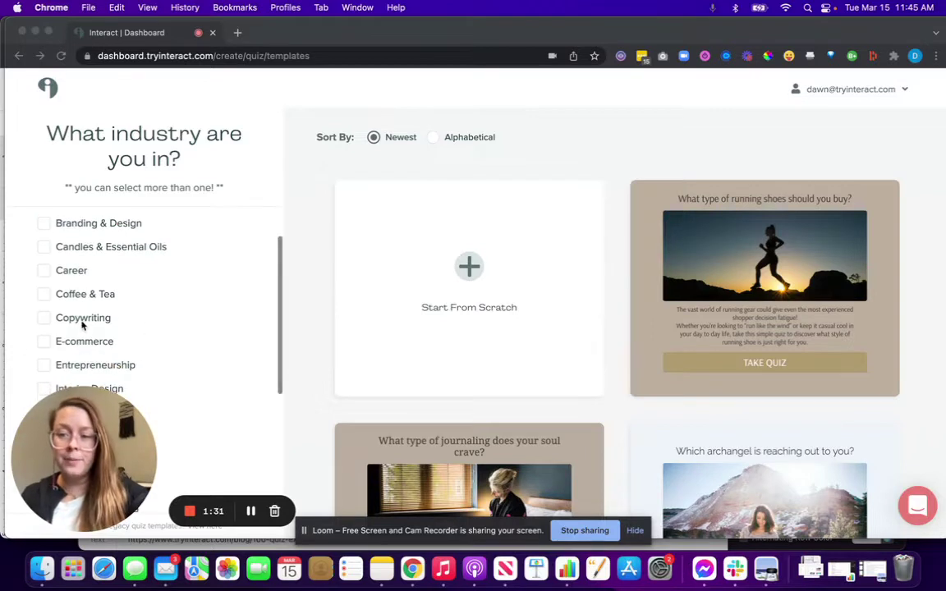
click(42, 317)
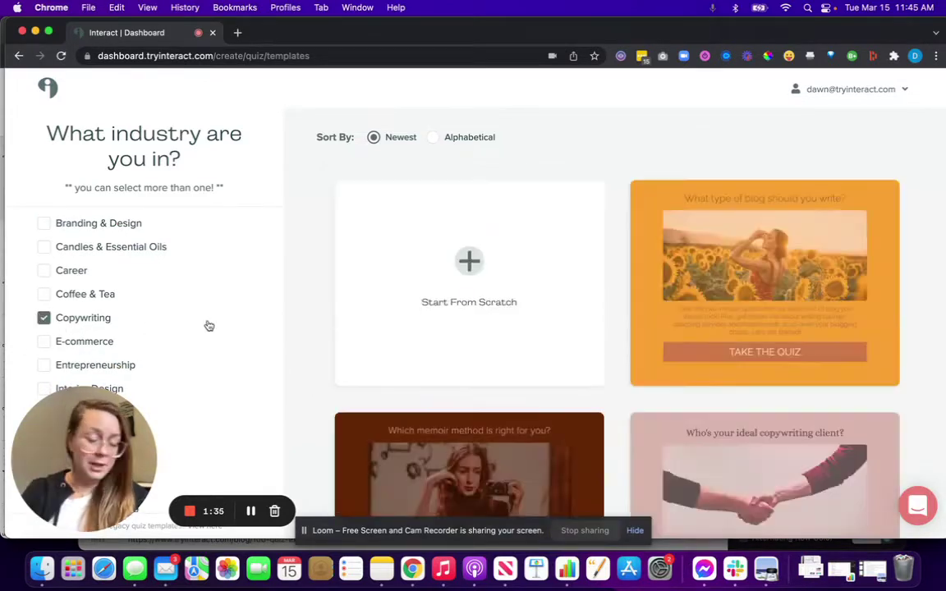
Try adding the Life Coaching and Leadership industries to the template filter, look over the matching quizzes, and deselect both industries
scroll(209, 326, down, 3)
scroll(209, 326, down, 1)
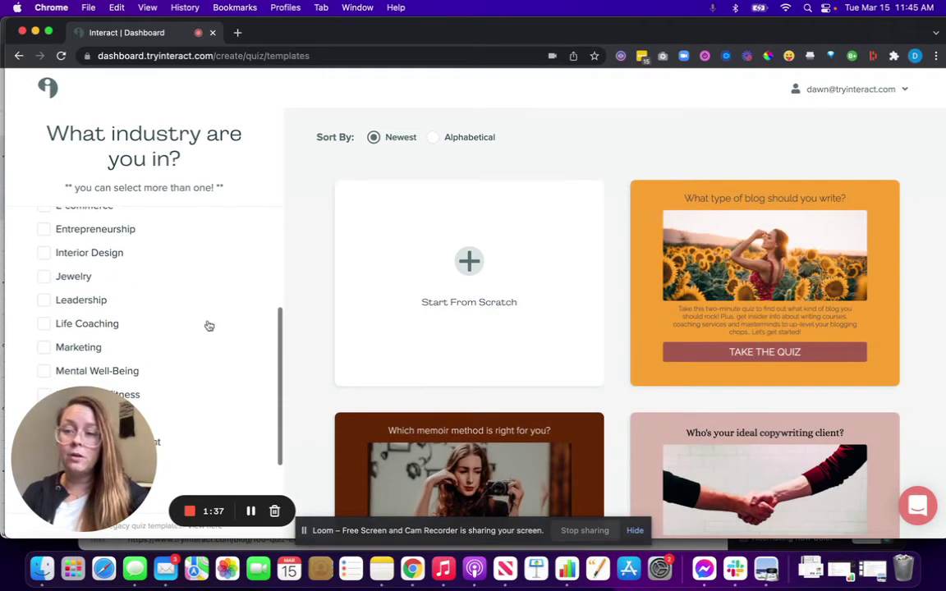
click(43, 324)
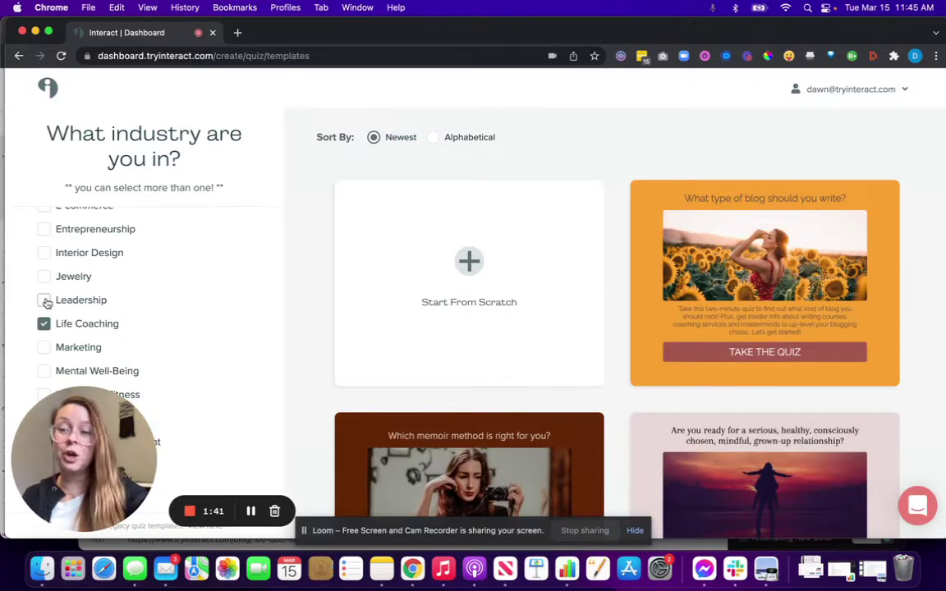
click(45, 301)
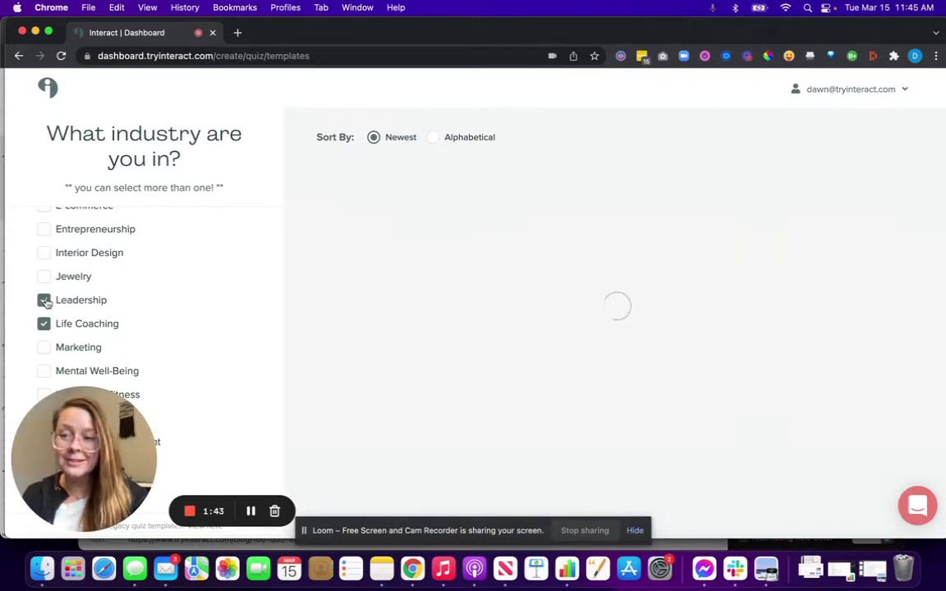
scroll(564, 388, down, 5)
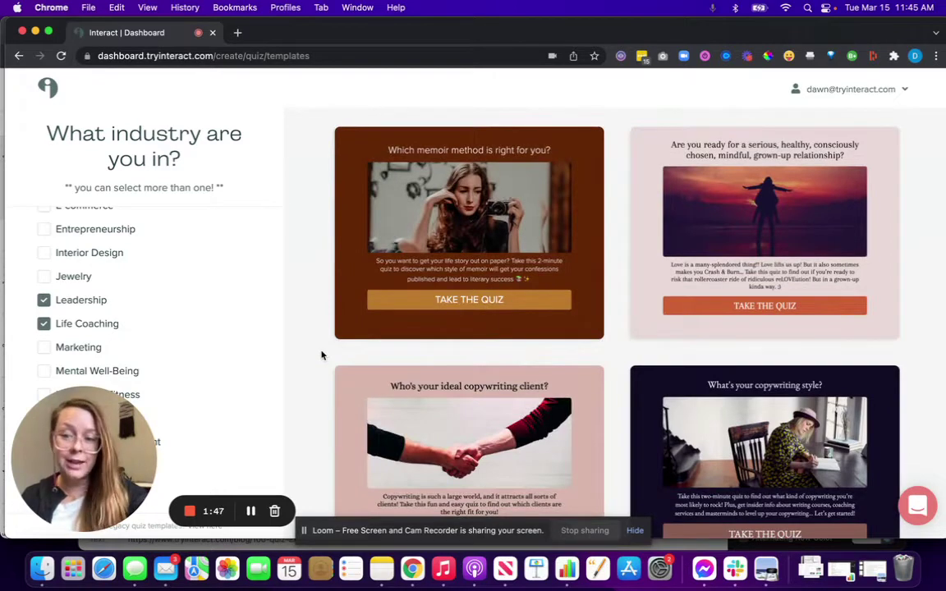
click(44, 301)
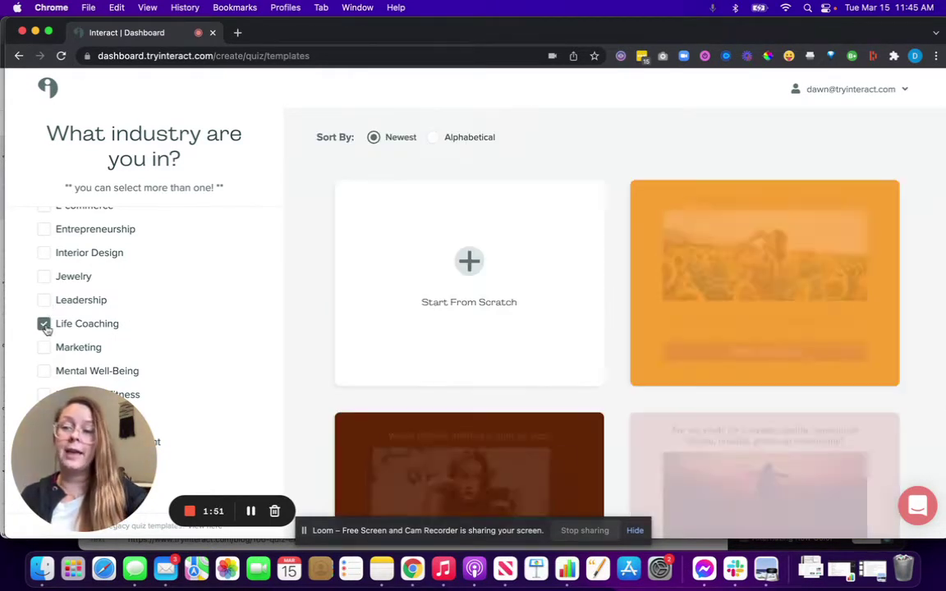
click(45, 324)
Try adding the Jewelry, Skin Care and Wellness industries to the template filter and deselect all three, leaving Copywriting selected
click(44, 276)
scroll(45, 277, down, 5)
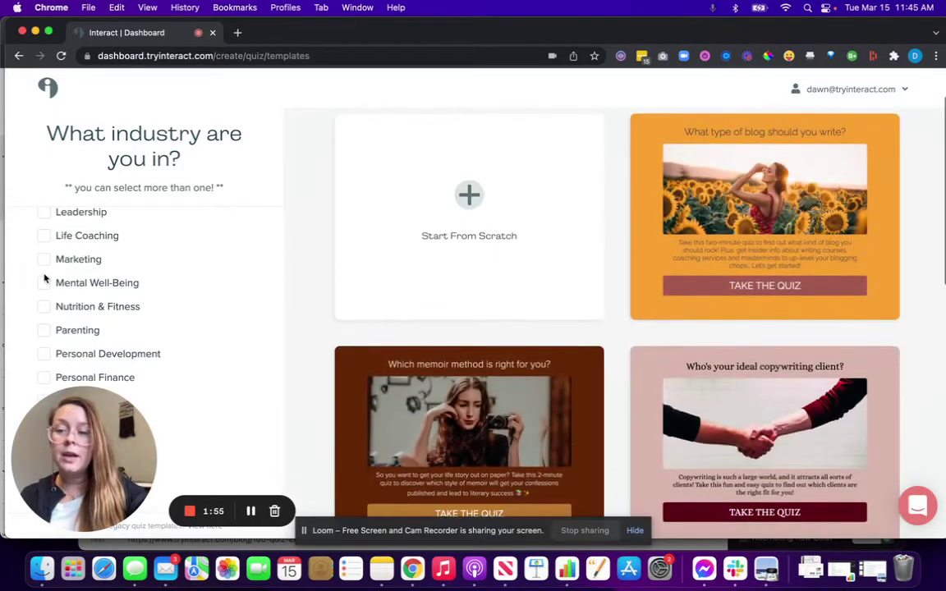
scroll(98, 303, down, 3)
drag(135, 414, 492, 196)
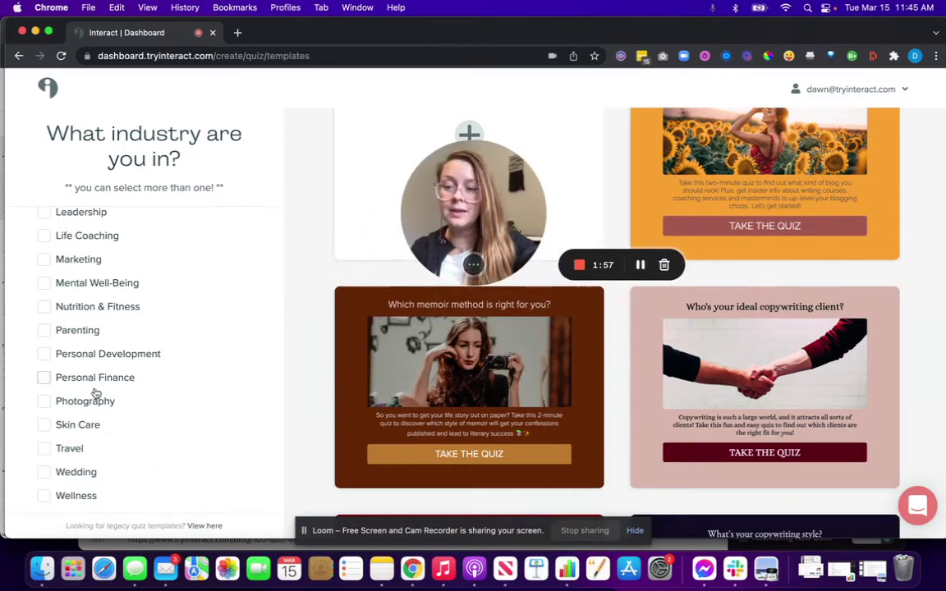
click(44, 425)
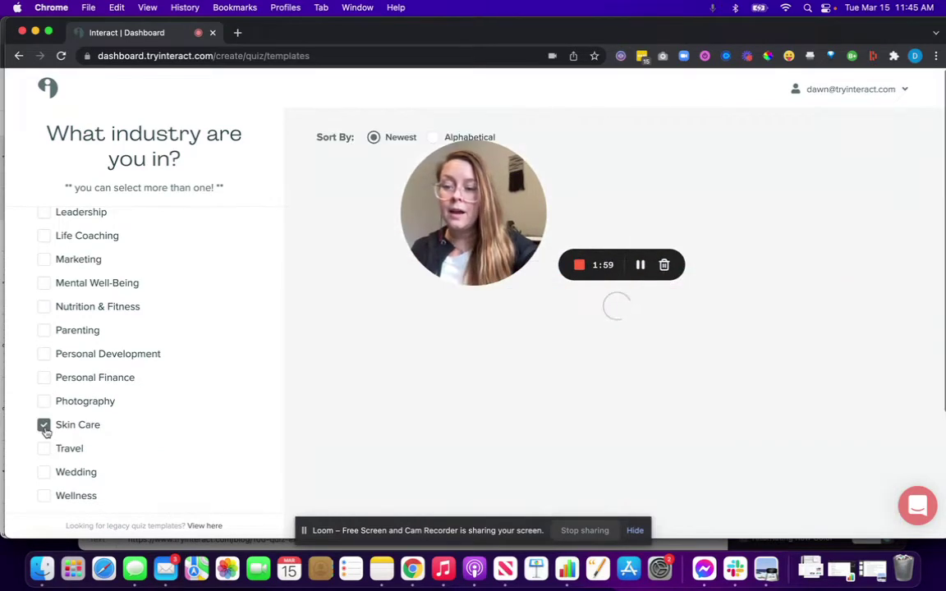
click(45, 497)
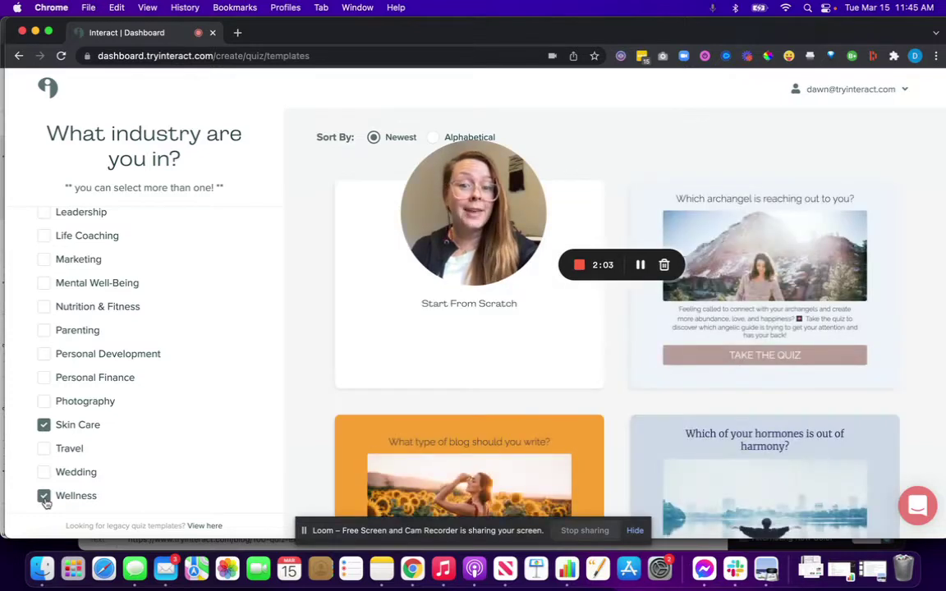
click(44, 497)
click(44, 424)
scroll(148, 360, up, 2)
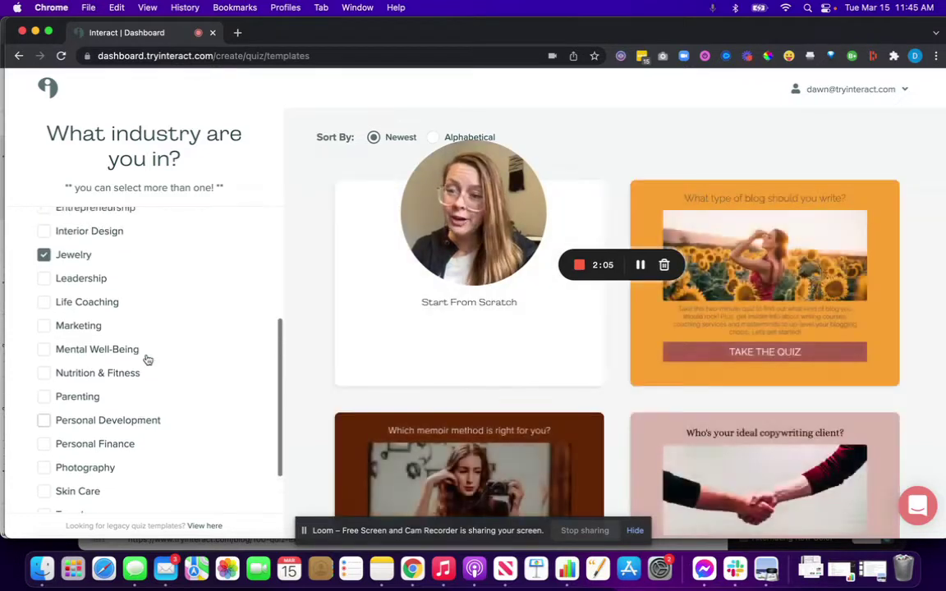
scroll(148, 360, up, 3)
click(44, 360)
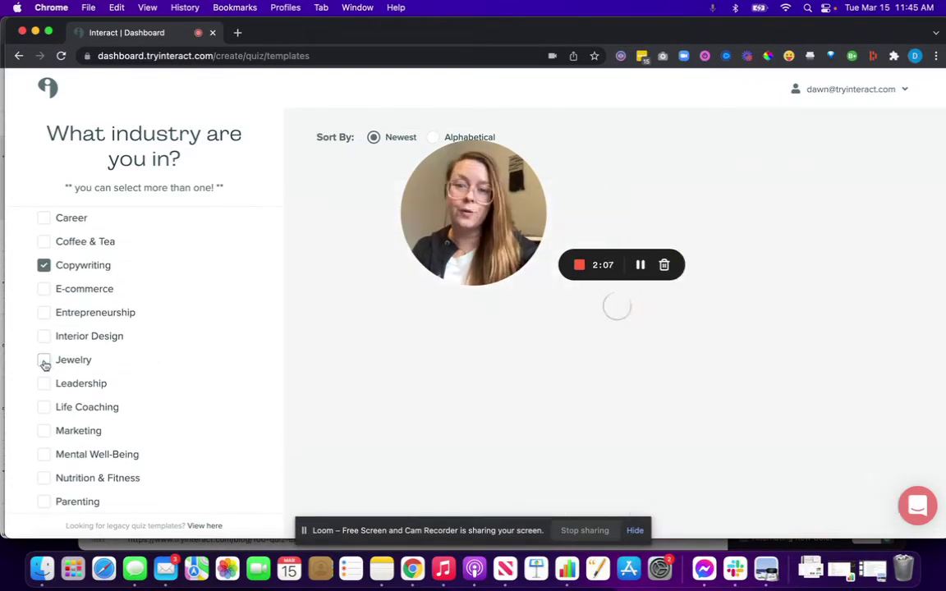
Browse the copywriting quiz templates down to the end of the list
drag(508, 140, 910, 74)
scroll(558, 428, down, 3)
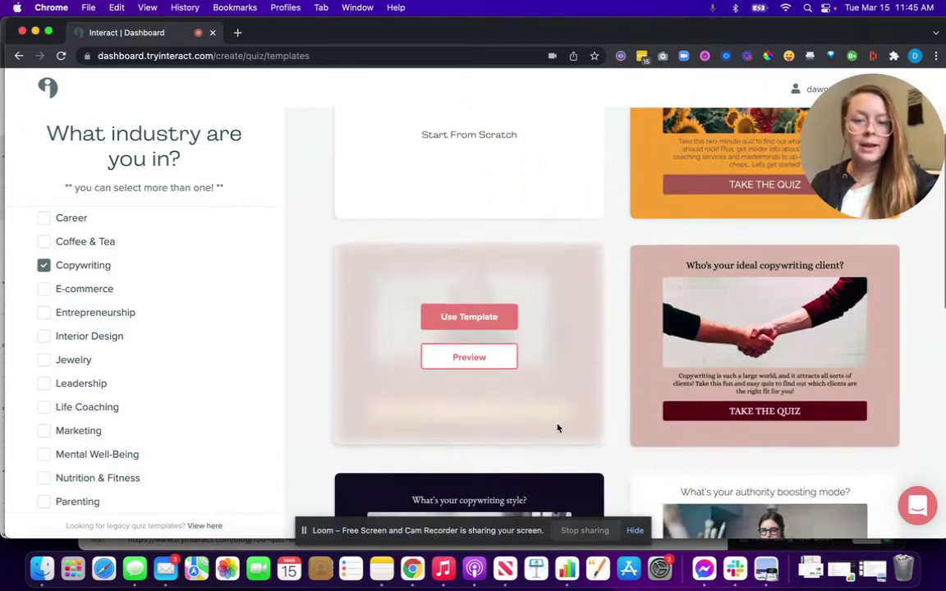
scroll(558, 428, down, 8)
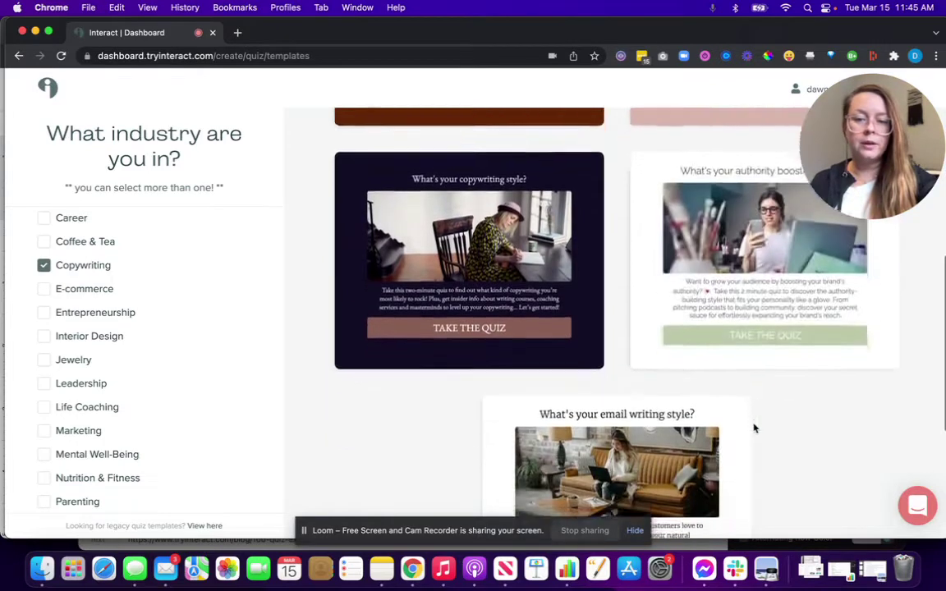
scroll(753, 428, down, 3)
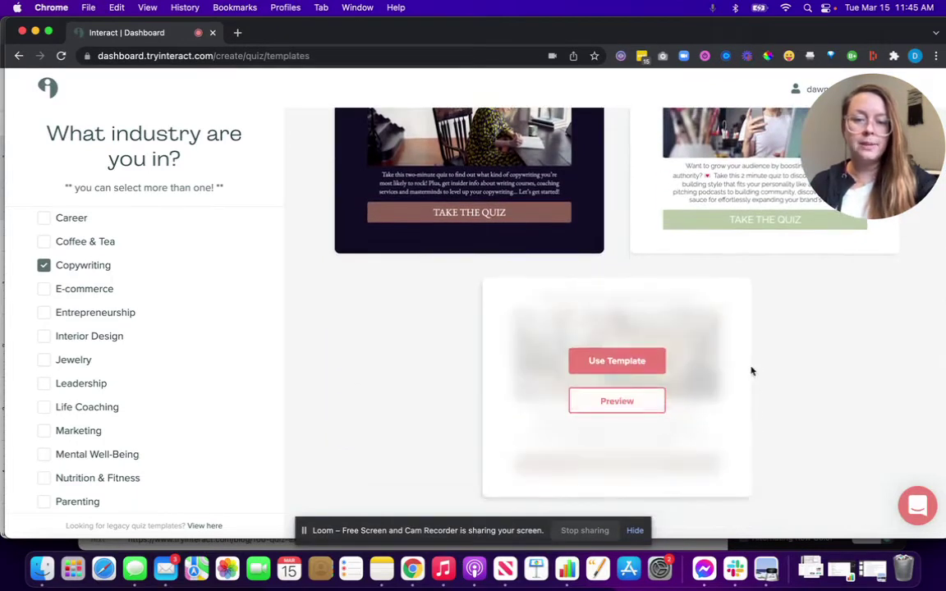
Open the support chat, look over its messaging and help article options, and close it
click(917, 506)
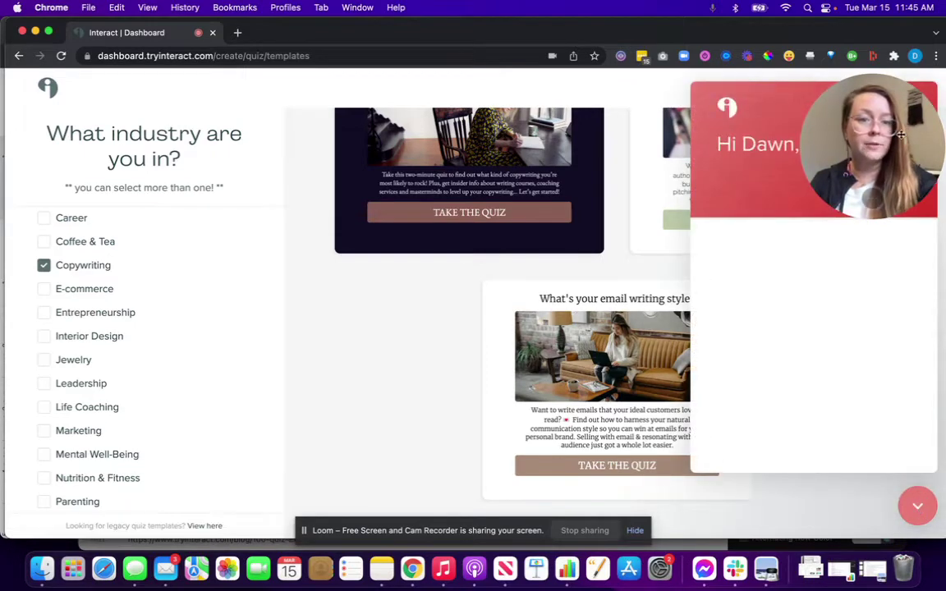
drag(901, 142, 113, 141)
scroll(807, 403, down, 1)
scroll(808, 370, down, 1)
scroll(807, 329, up, 2)
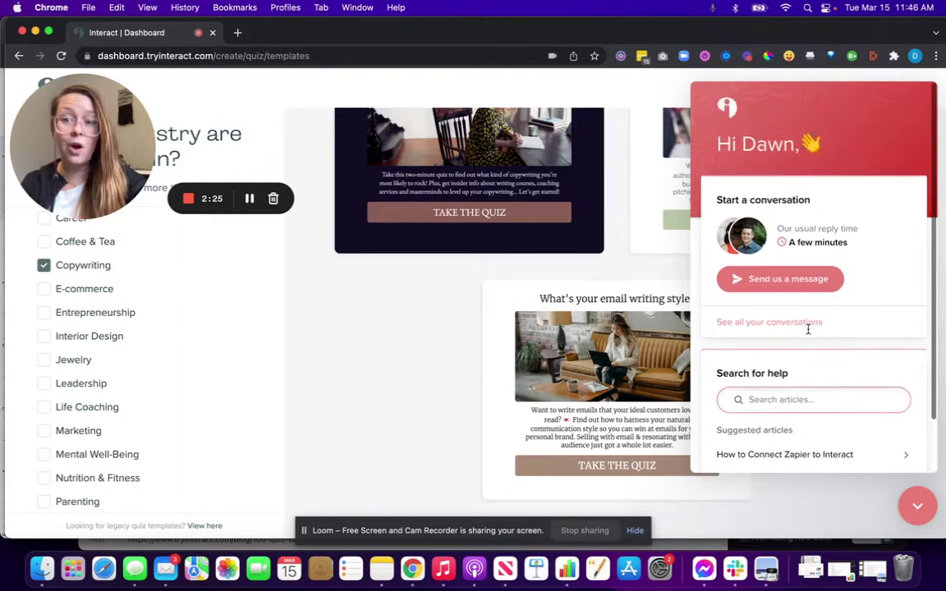
click(918, 511)
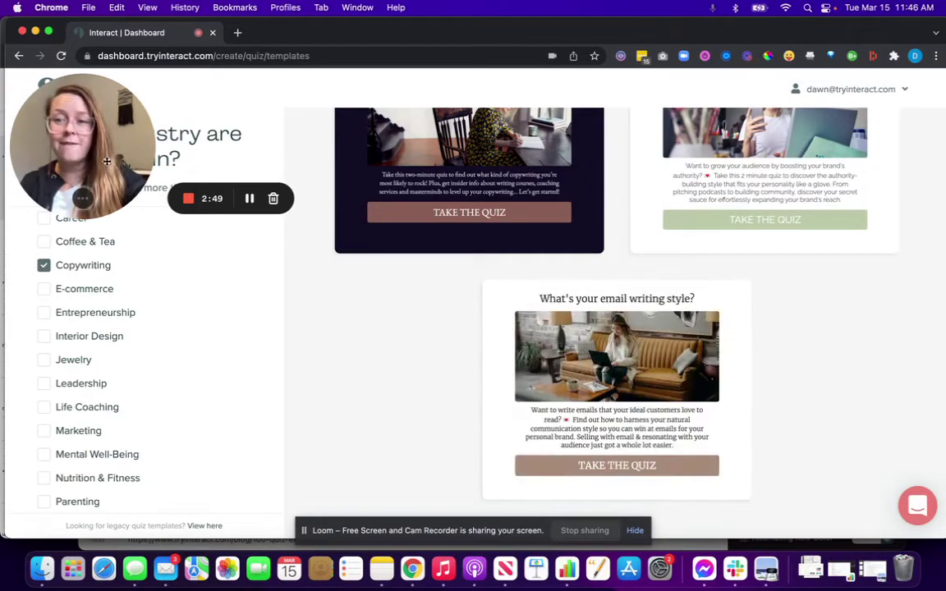
drag(73, 151, 129, 206)
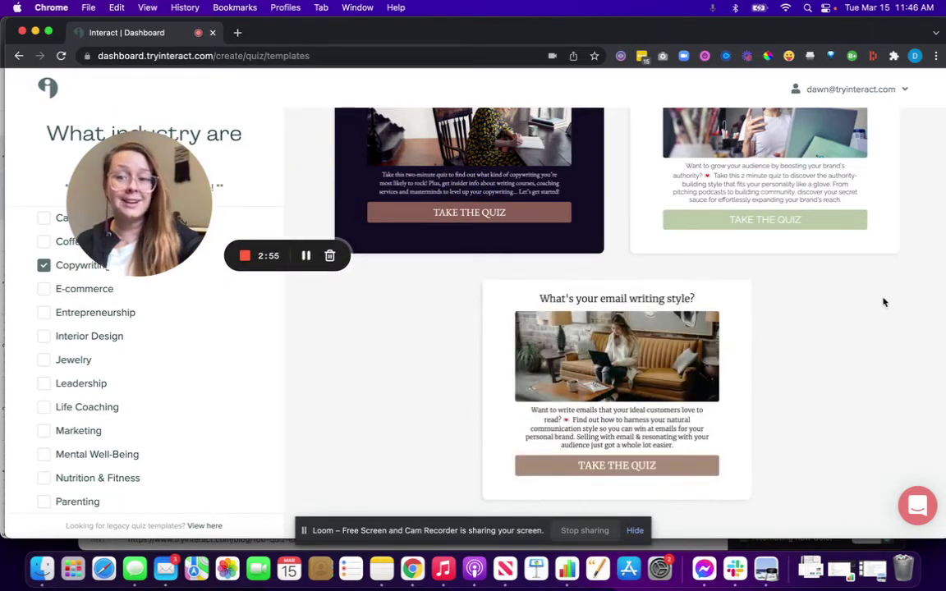
Preview the "What's your email writing style?" template, review its questions and result pages, and close the preview
mouse_move(680, 468)
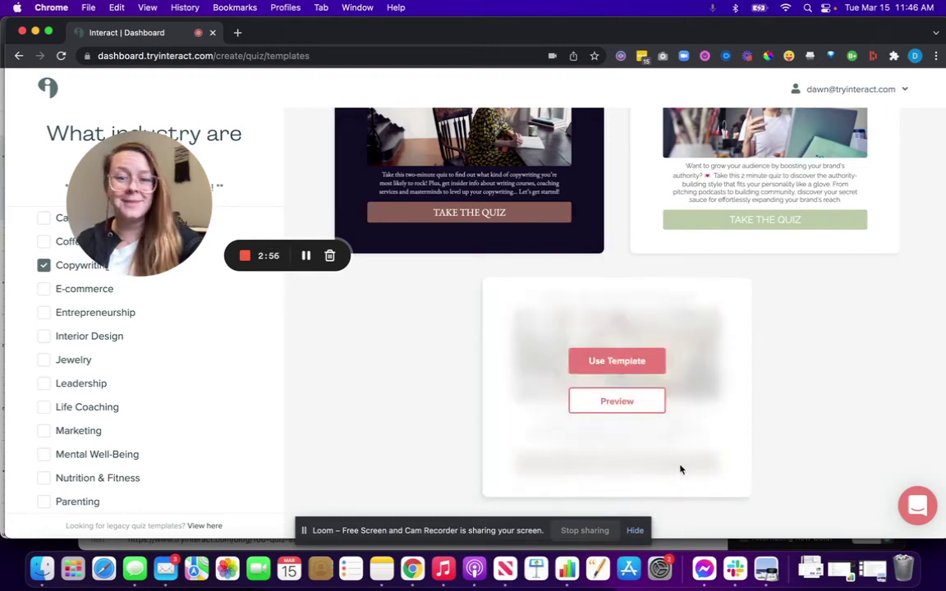
click(623, 405)
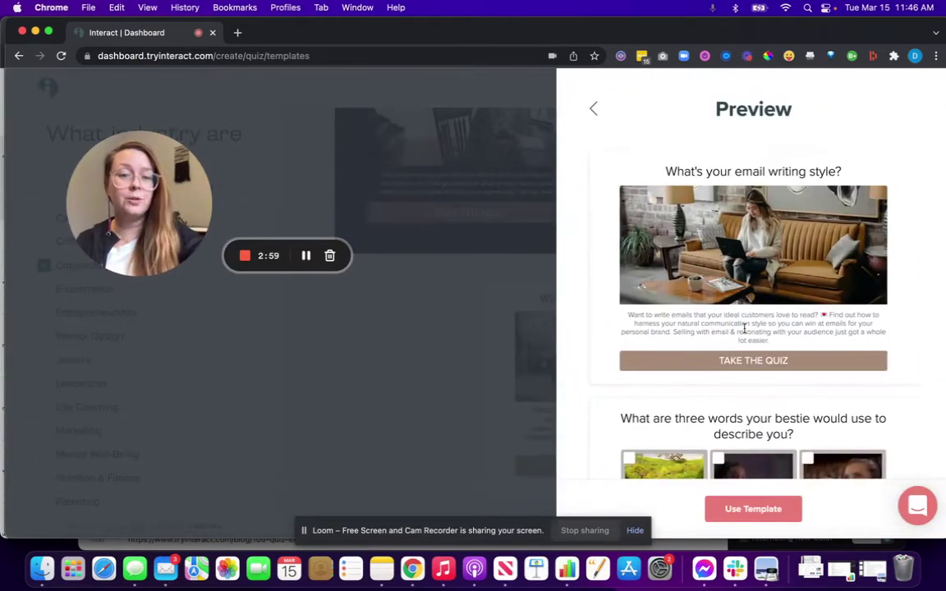
scroll(744, 328, down, 10)
scroll(743, 329, down, 15)
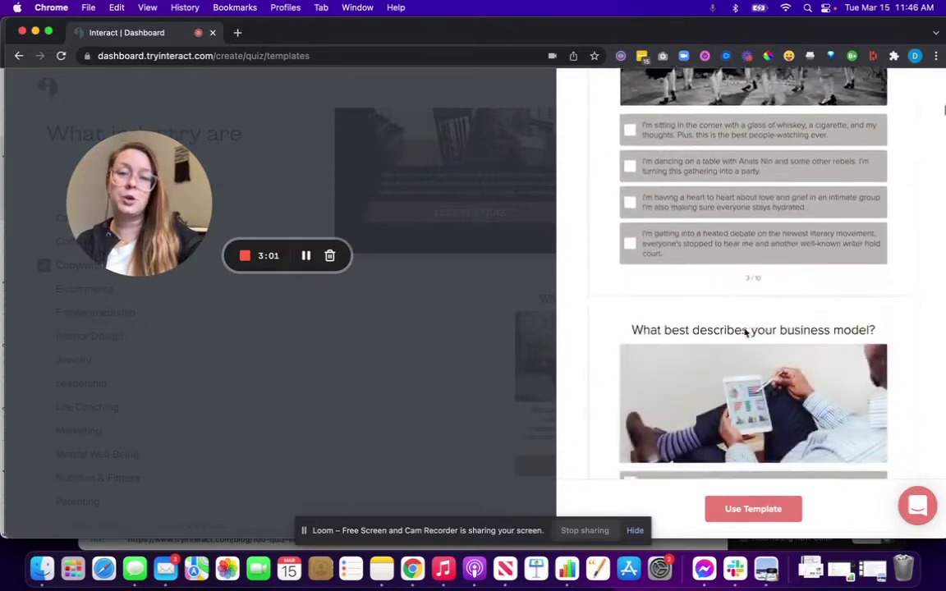
scroll(743, 332, down, 10)
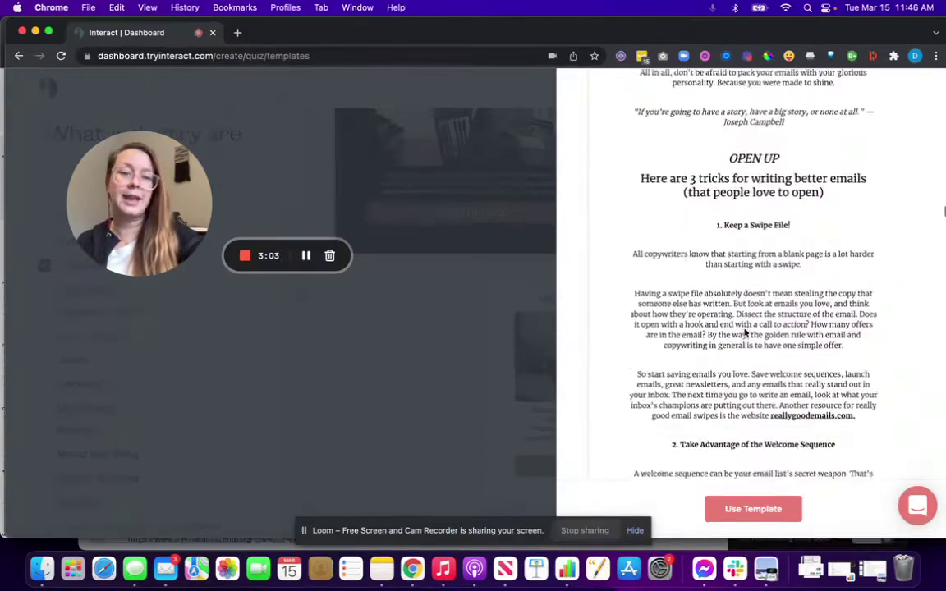
scroll(744, 331, up, 8)
scroll(744, 330, up, 5)
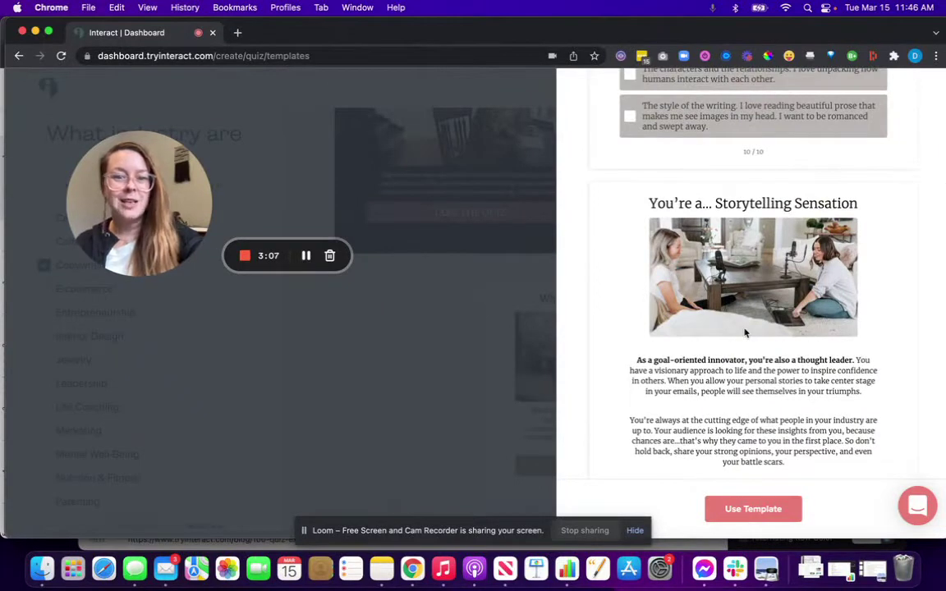
scroll(745, 332, down, 2)
scroll(744, 329, down, 8)
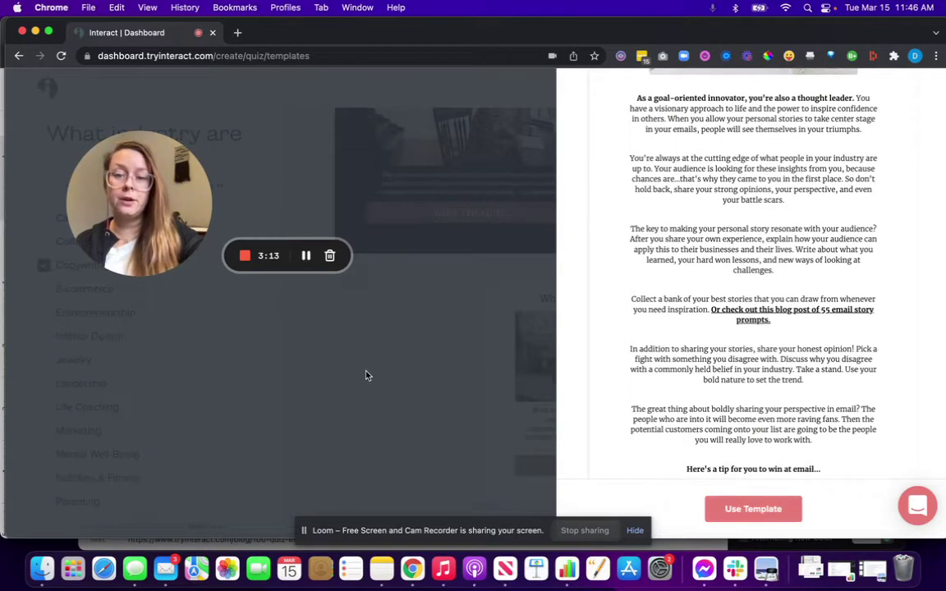
click(330, 334)
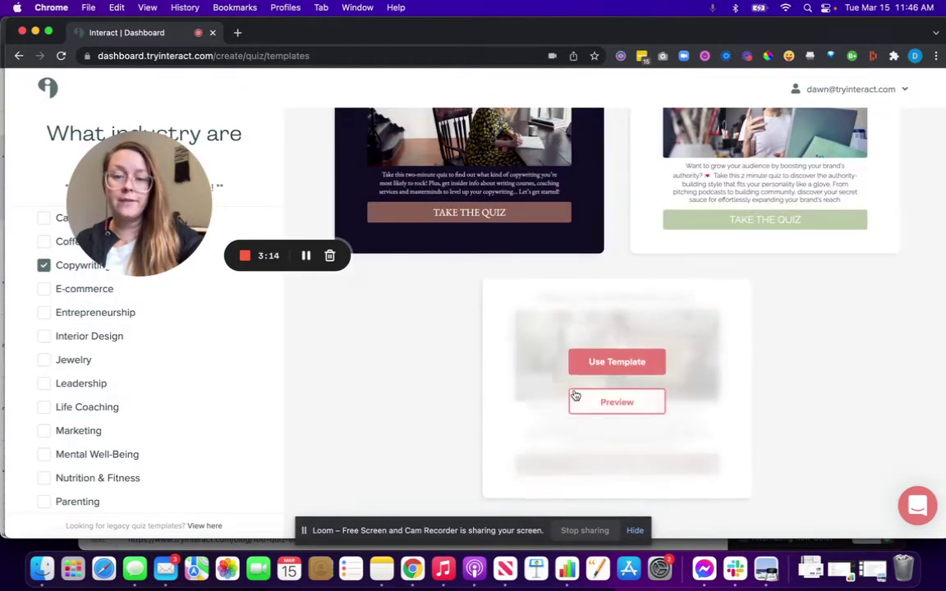
Create a quiz from the "What's your email writing style?" template
click(617, 362)
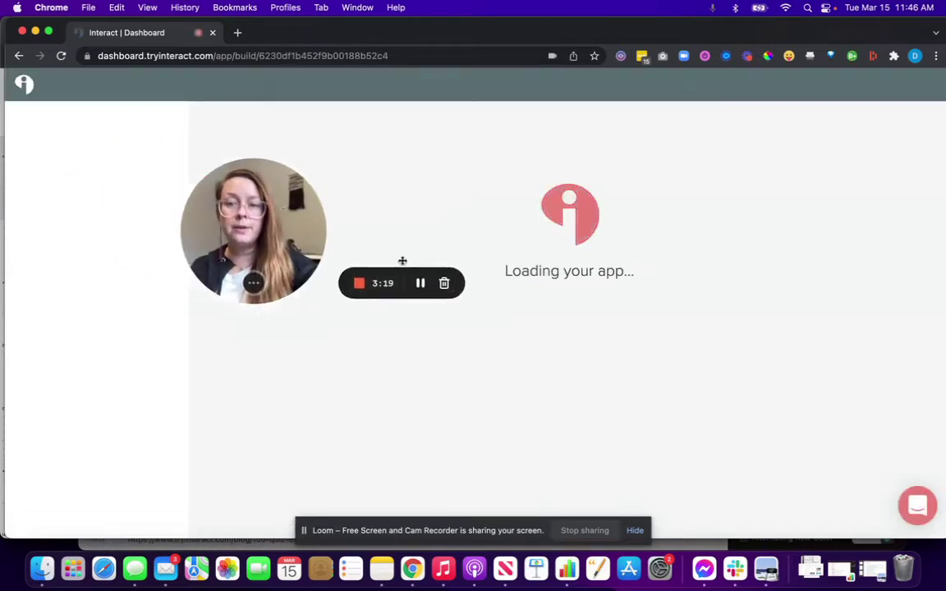
drag(668, 407, 942, 509)
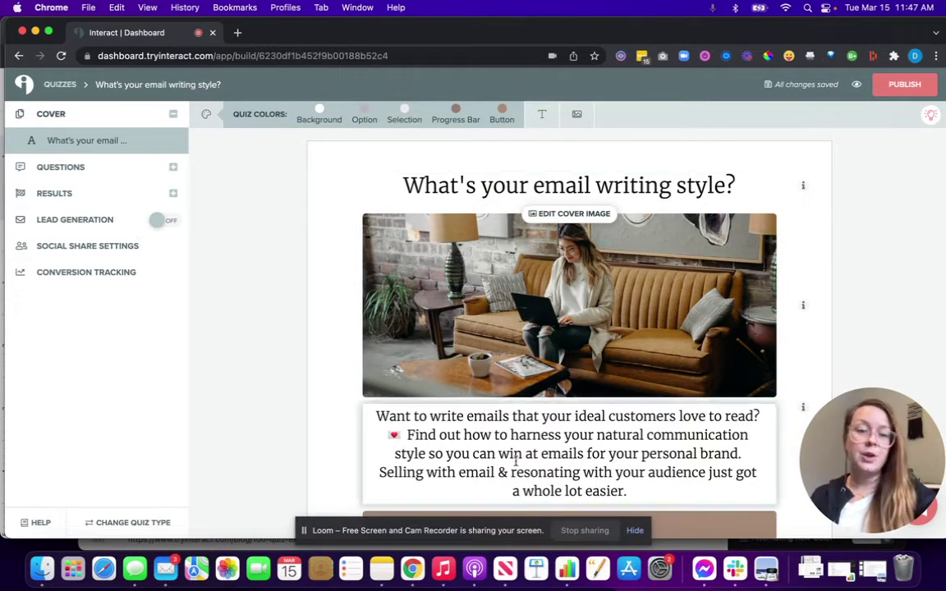
Open the Cover Page Tips and look through the introduction and the list of tip topics
click(930, 114)
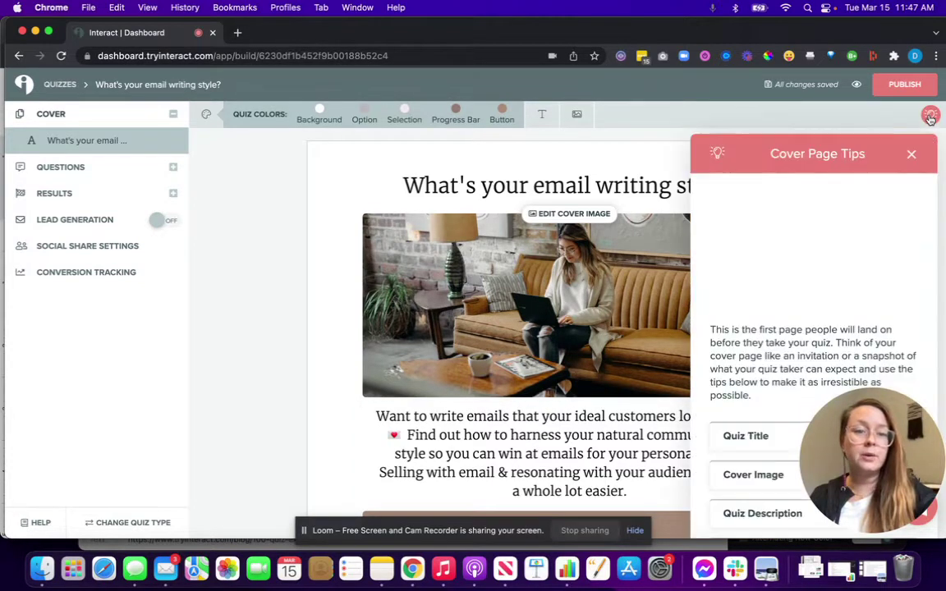
drag(807, 432, 63, 441)
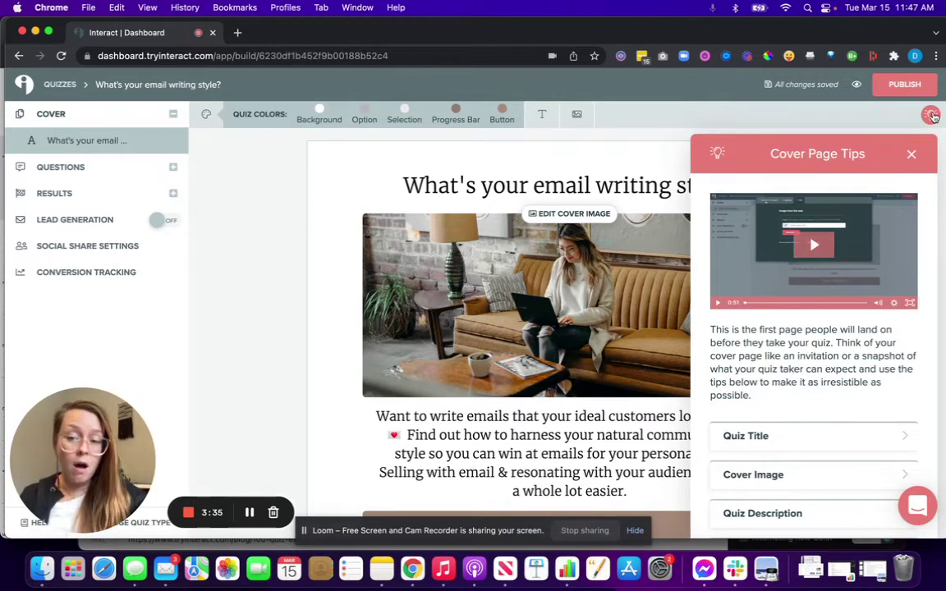
scroll(840, 428, down, 2)
scroll(840, 429, up, 2)
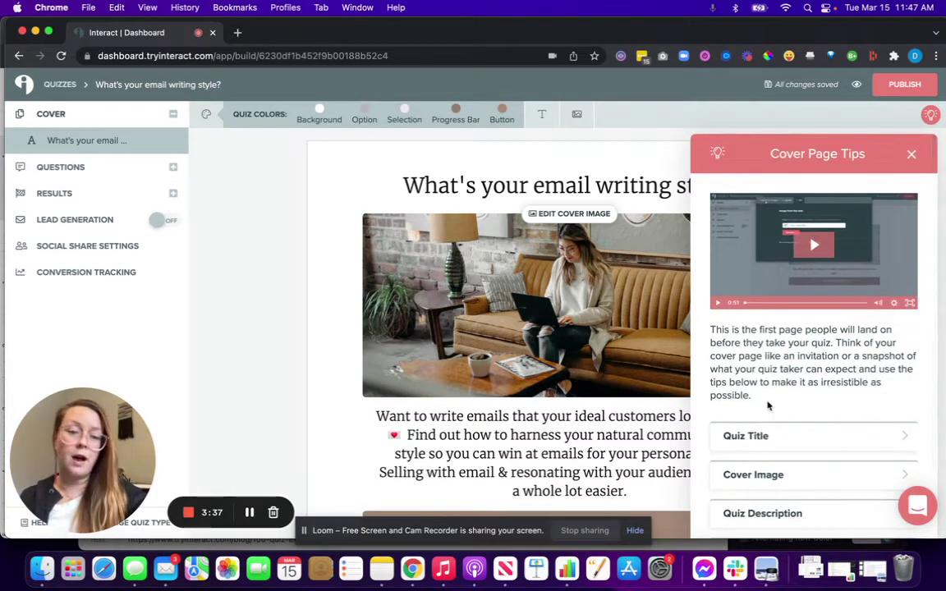
scroll(768, 405, down, 2)
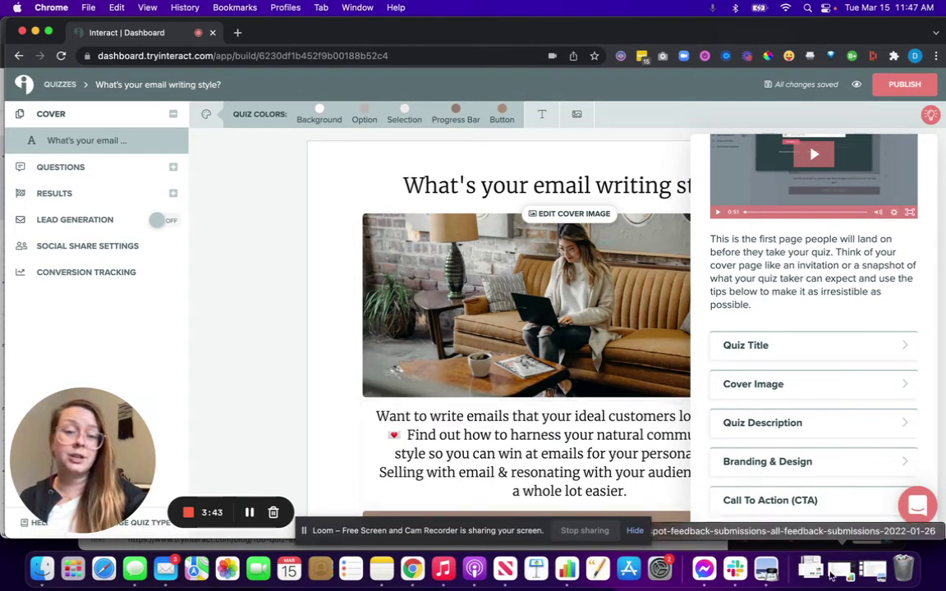
Read the Call To Action (CTA) tips, expanding individual rules, and close the tips
click(795, 502)
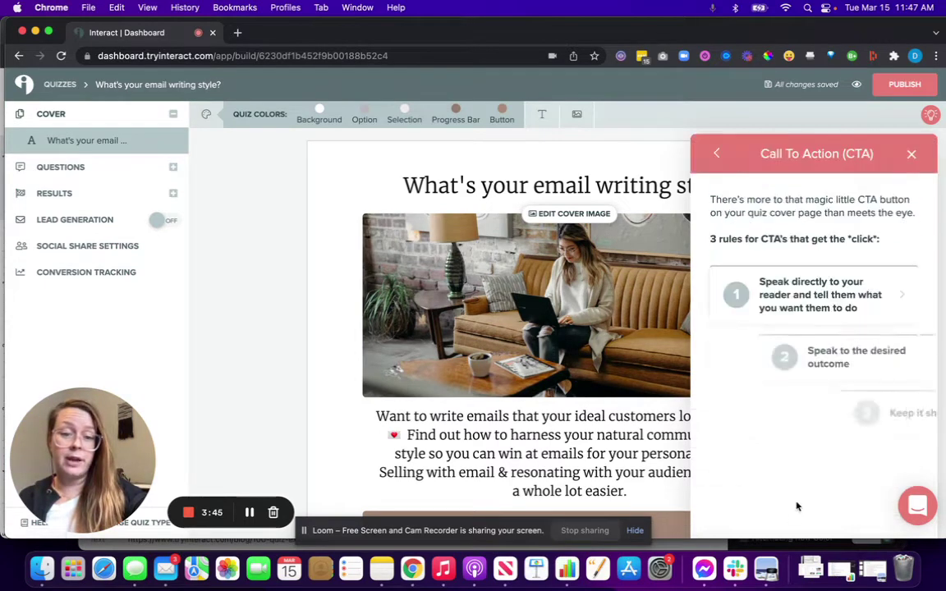
click(805, 303)
click(807, 450)
scroll(813, 489, down, 3)
click(930, 117)
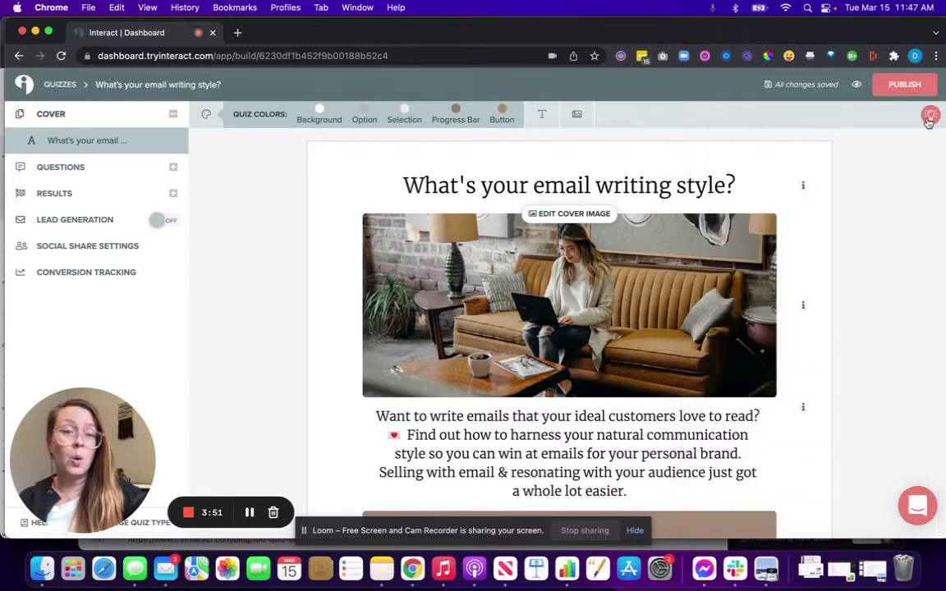
Look through the Cover Page, Questions Page and Results Page tips alongside their quiz sections, and close the tips
click(928, 116)
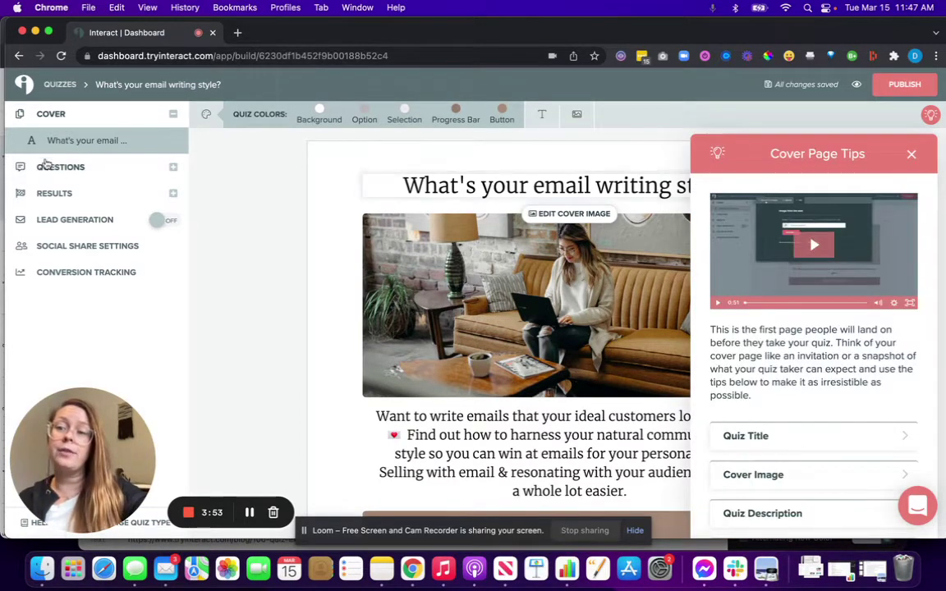
click(60, 167)
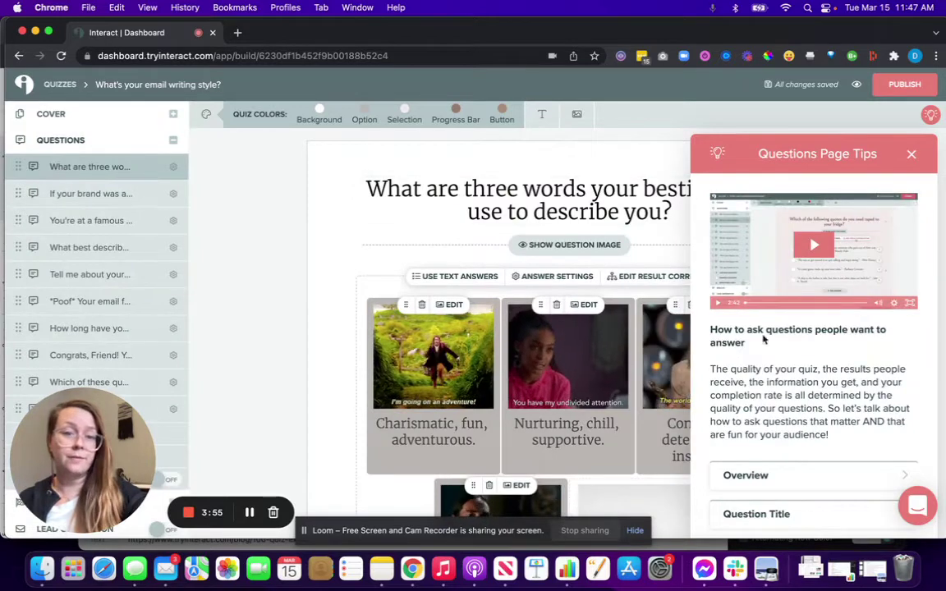
scroll(97, 247, down, 3)
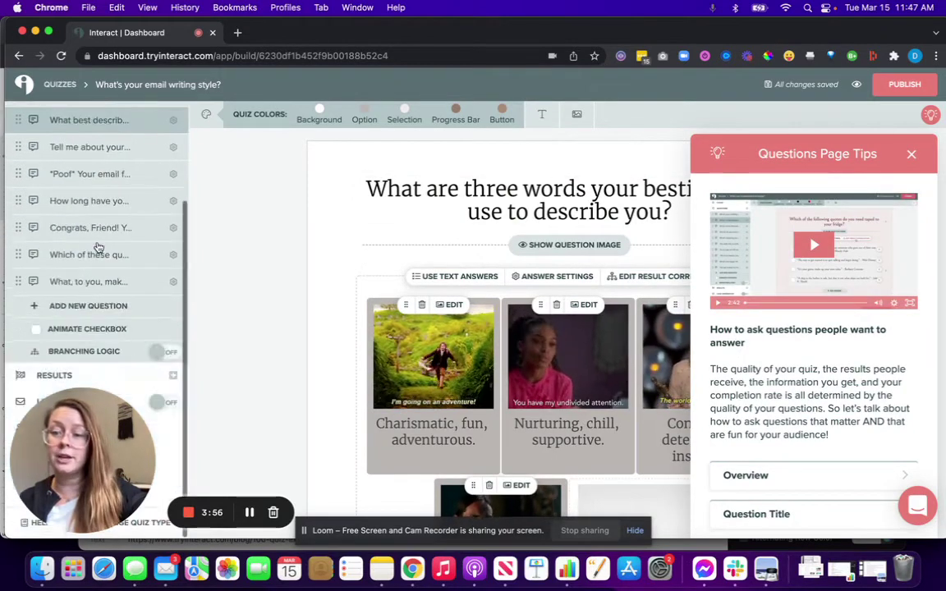
click(57, 373)
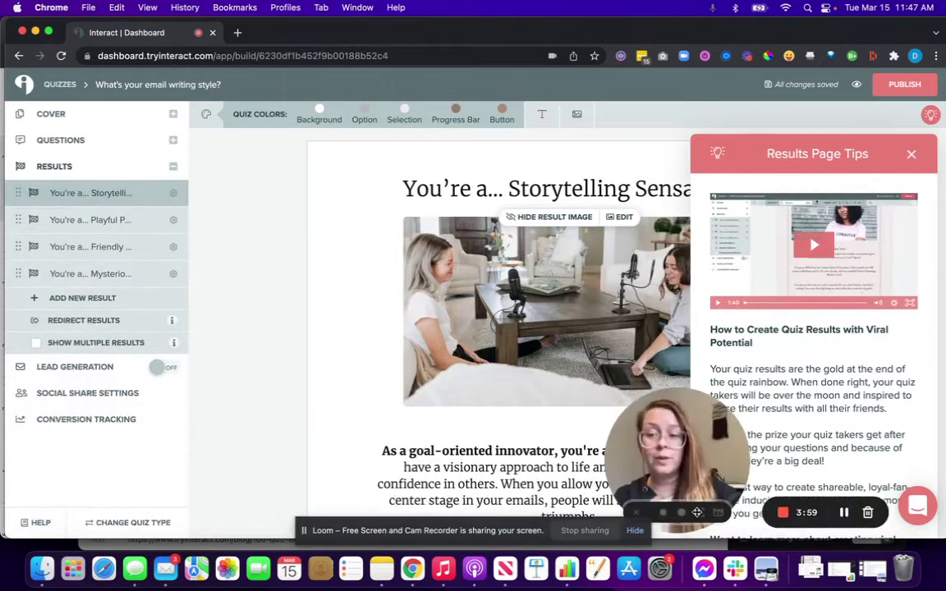
scroll(492, 329, down, 15)
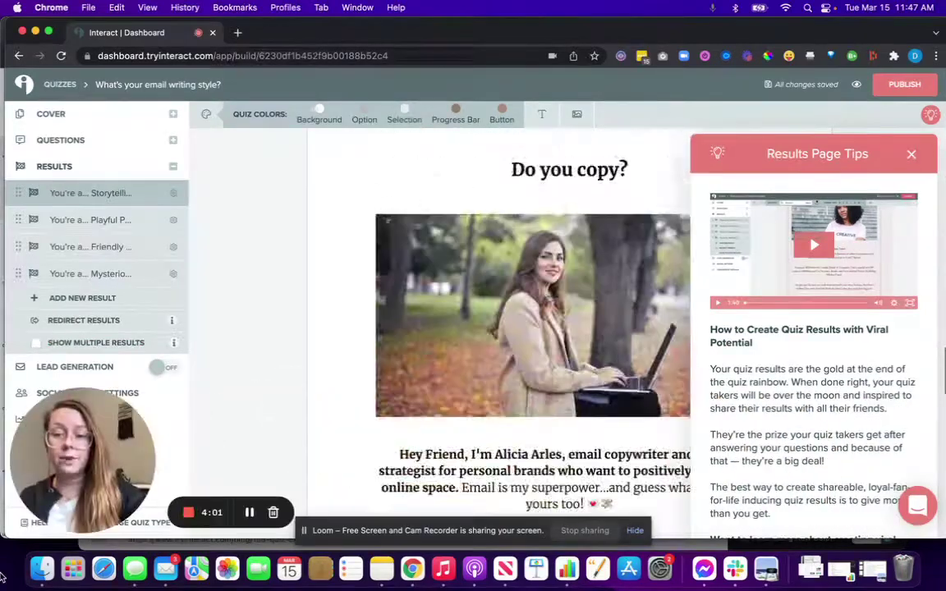
click(932, 115)
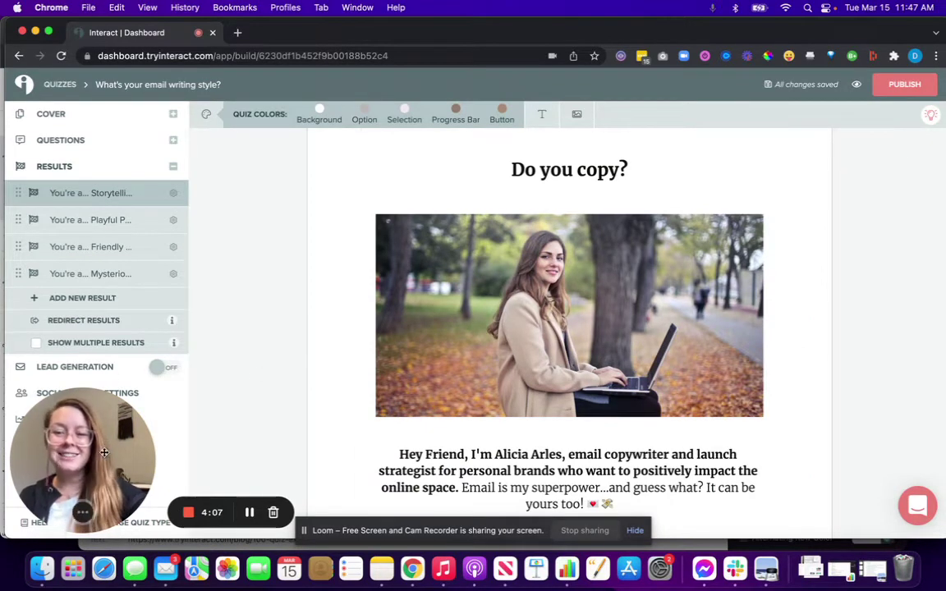
drag(104, 452, 808, 444)
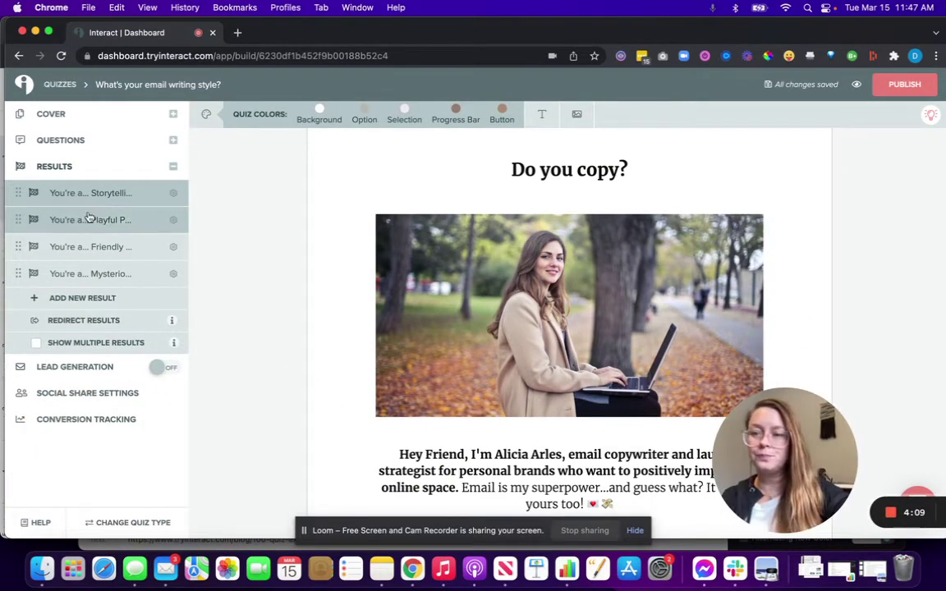
Return to the cover page and select the whole quiz title text
click(51, 114)
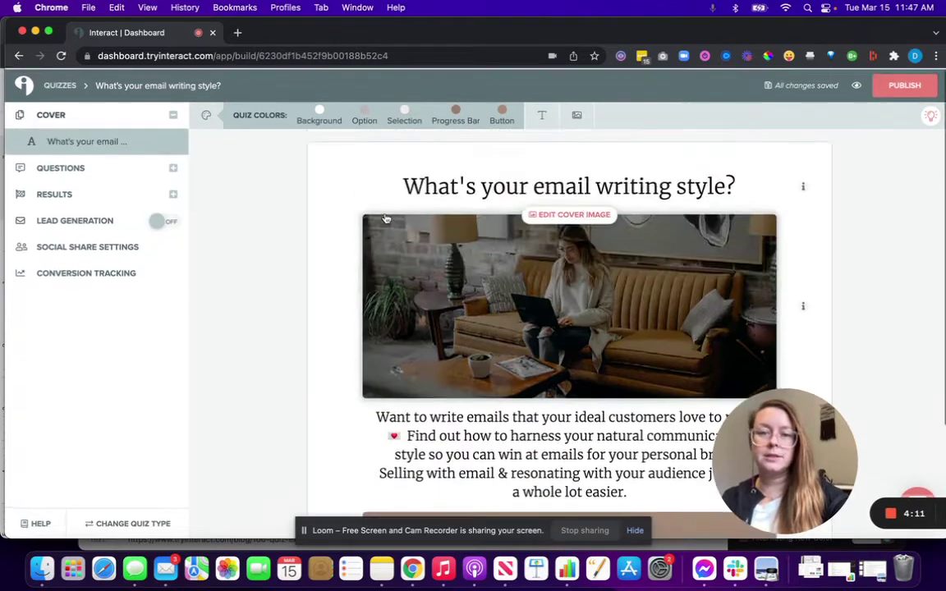
click(587, 185)
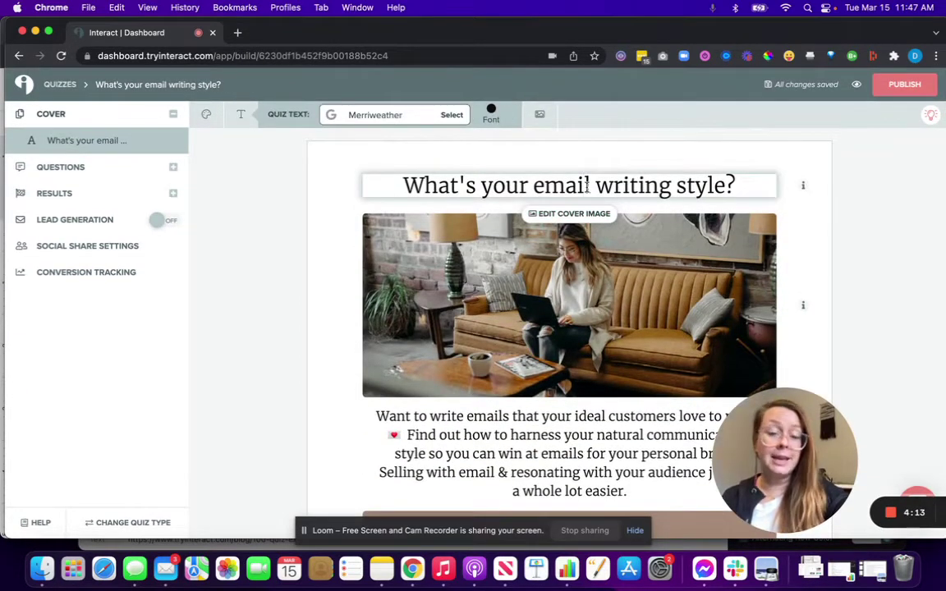
triple_click(495, 185)
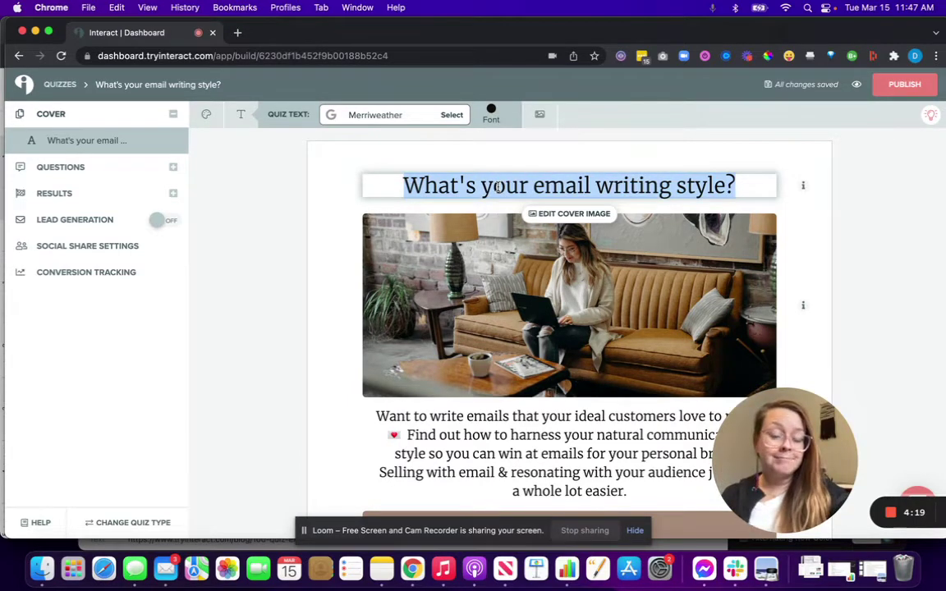
Remove the current cover image and search for "happy person" pictures on Unsplash
click(492, 283)
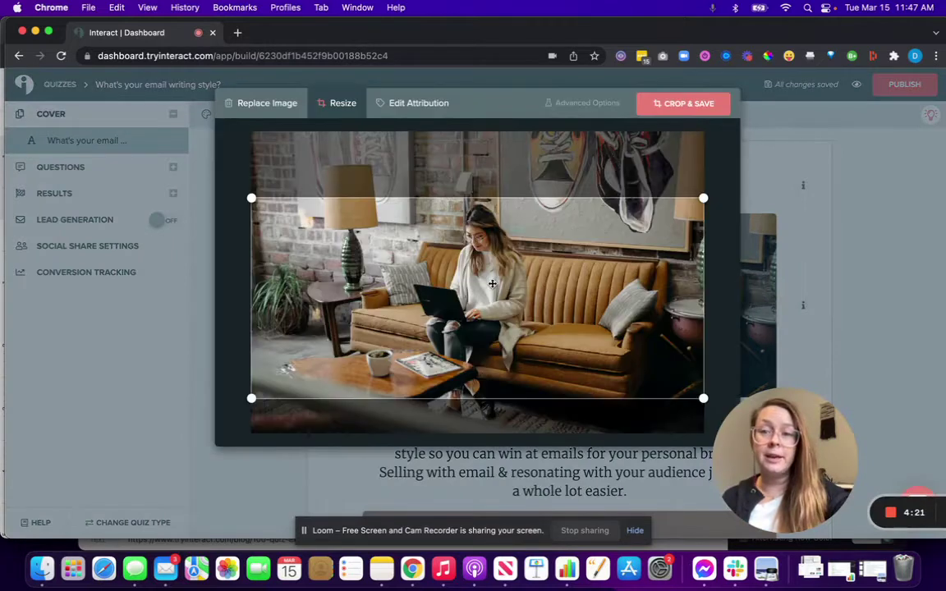
click(277, 109)
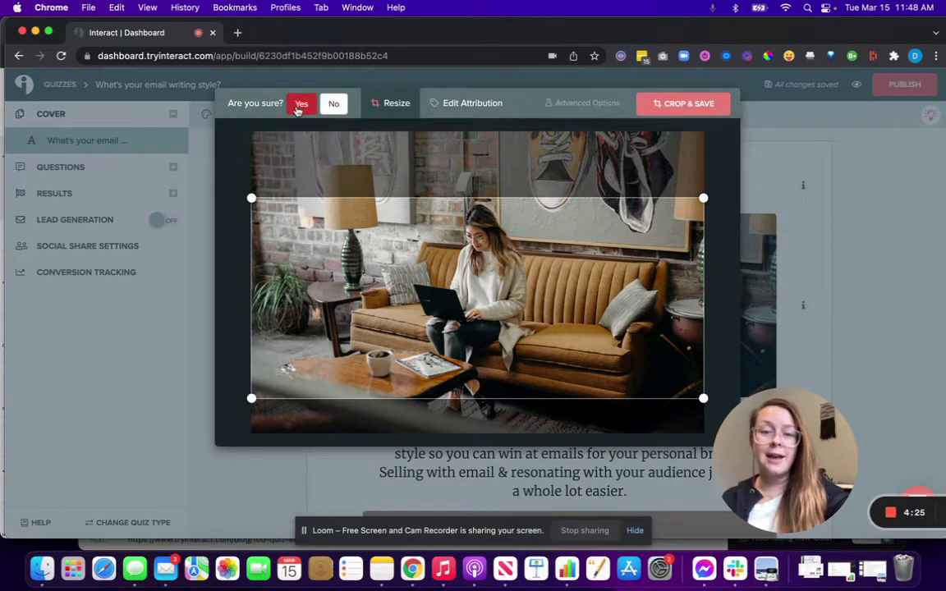
click(300, 105)
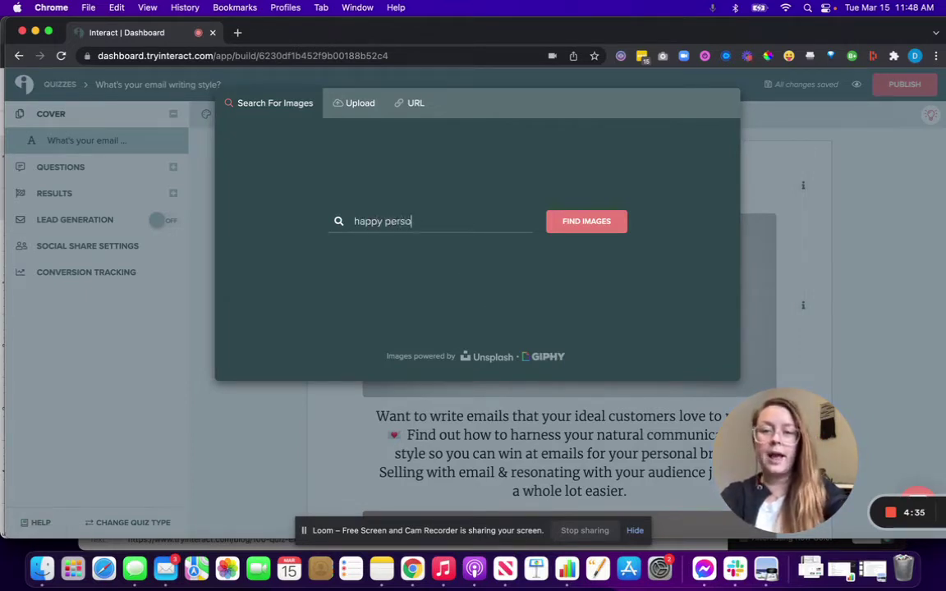
click(585, 226)
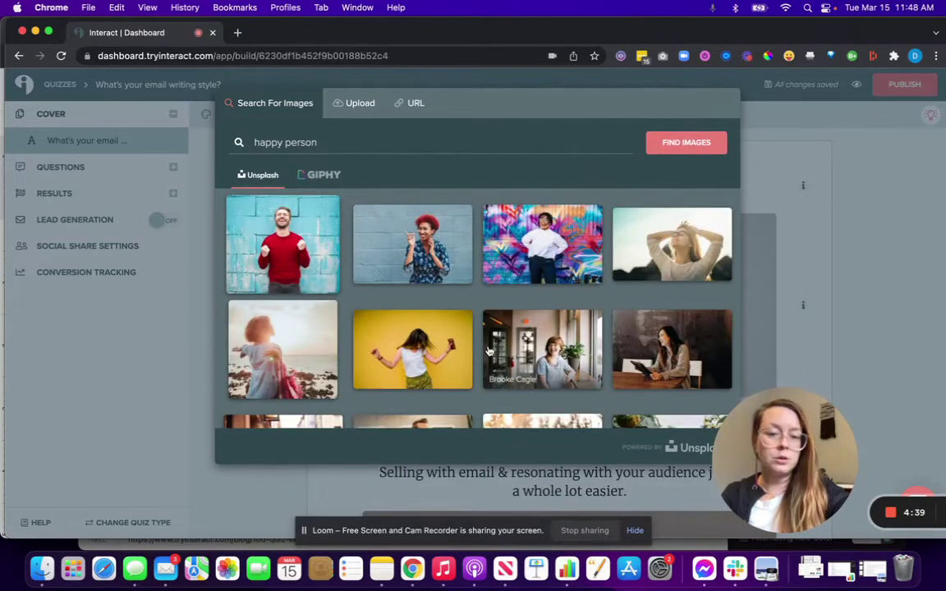
scroll(525, 328, down, 3)
scroll(489, 351, up, 3)
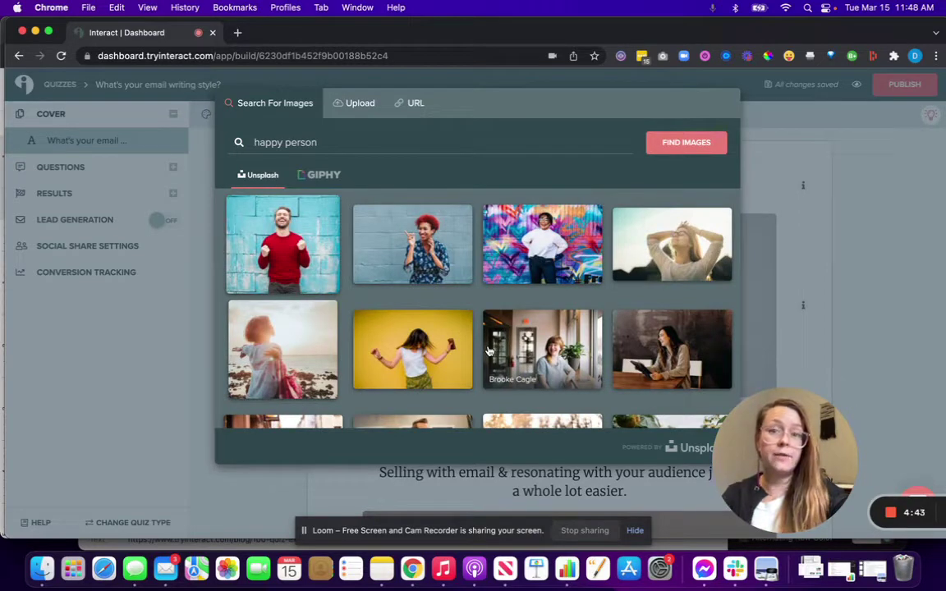
Browse the GIPHY results for "happy person" and view the image upload requirements
click(320, 176)
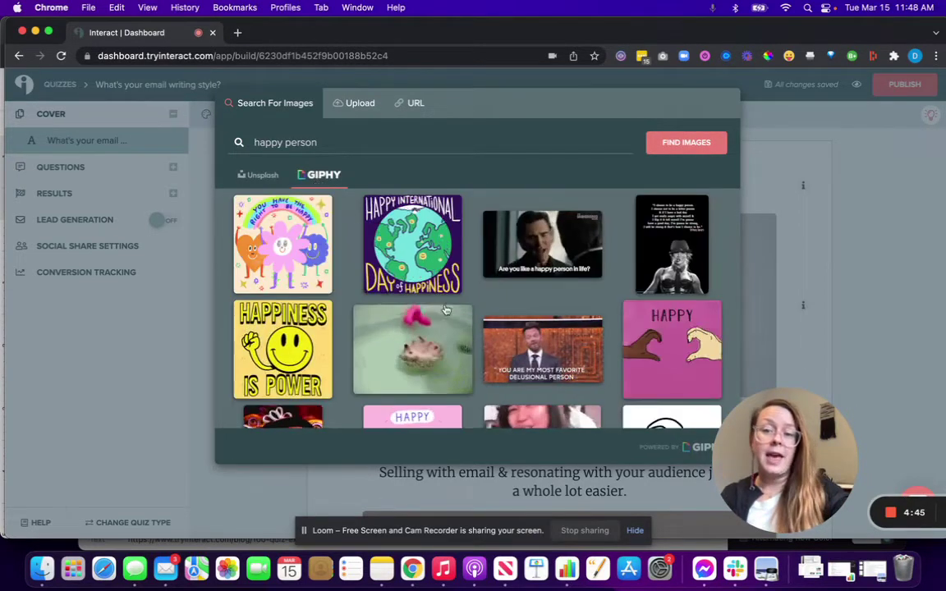
scroll(459, 328, down, 6)
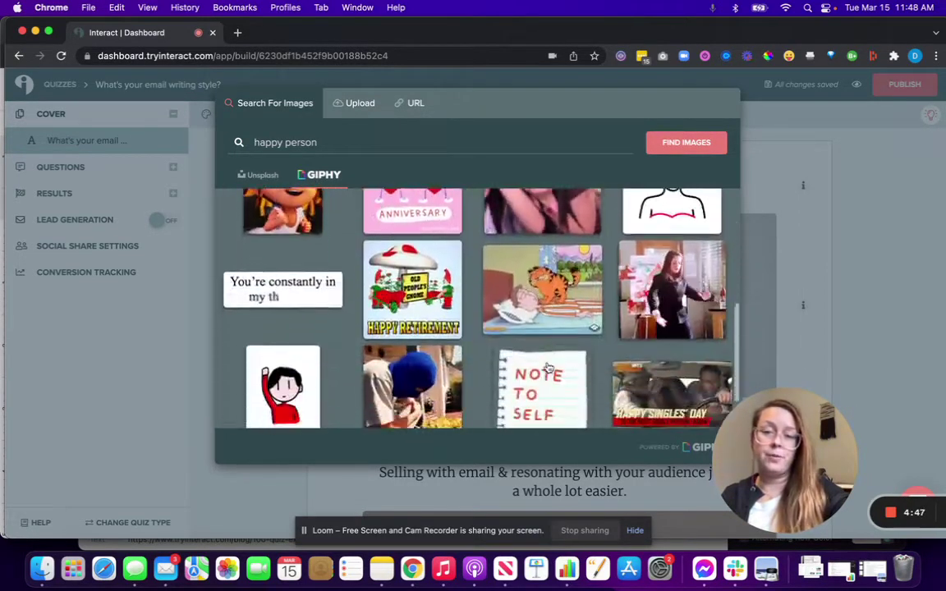
scroll(548, 367, down, 2)
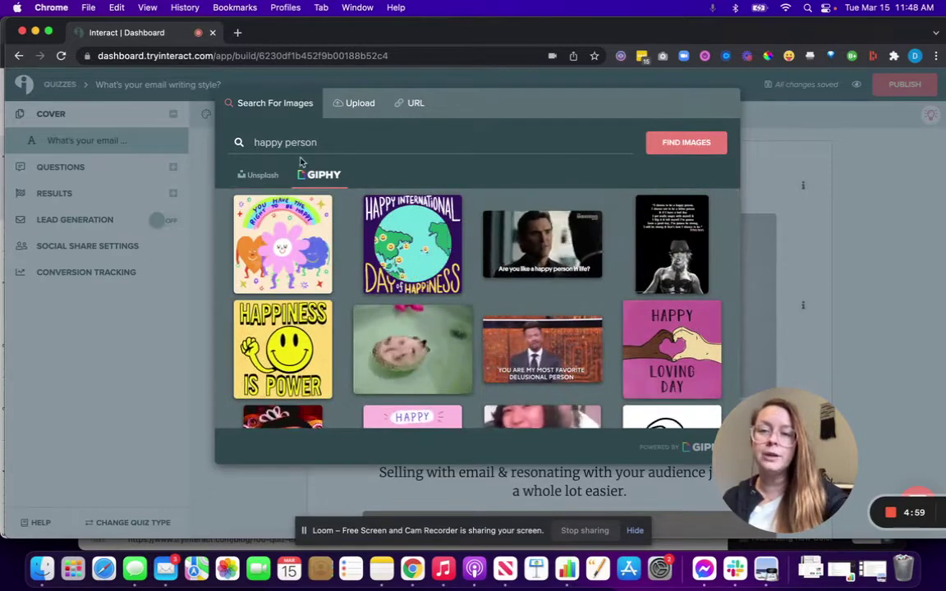
click(363, 107)
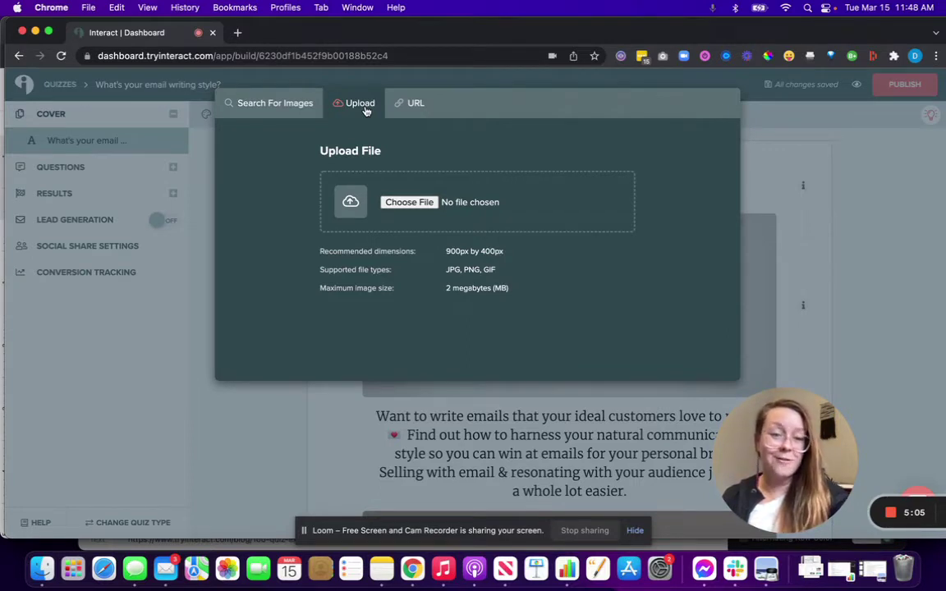
Search for "happy person" again, choose the photo of the man in the red sweater, crop it around his head and chest, and save it as cover image
click(267, 110)
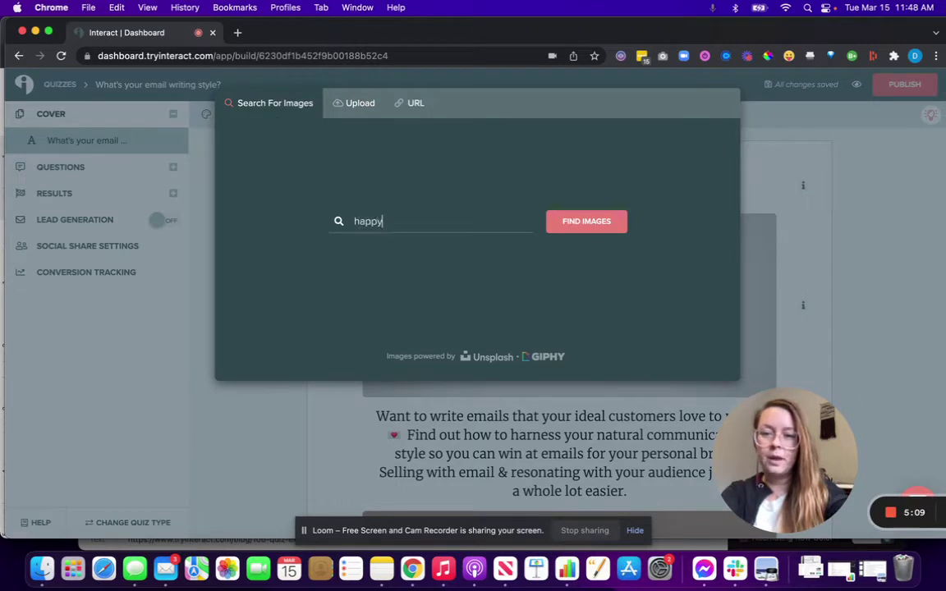
click(605, 226)
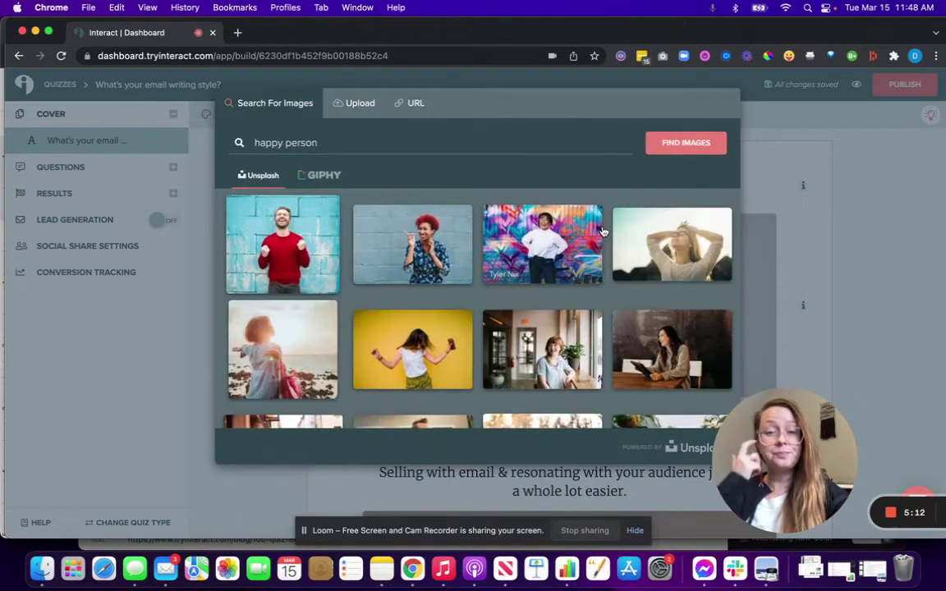
click(300, 258)
drag(597, 294, 591, 251)
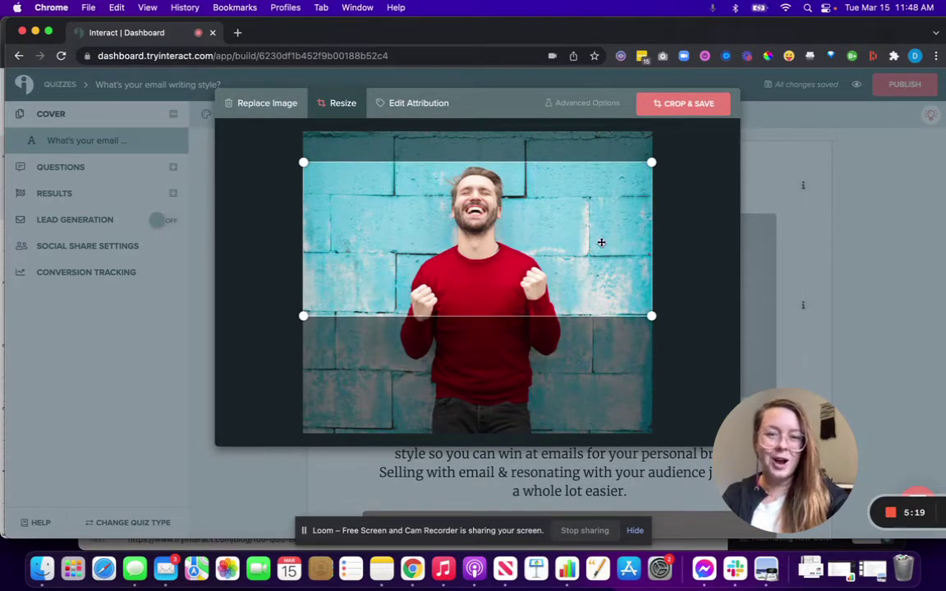
click(700, 103)
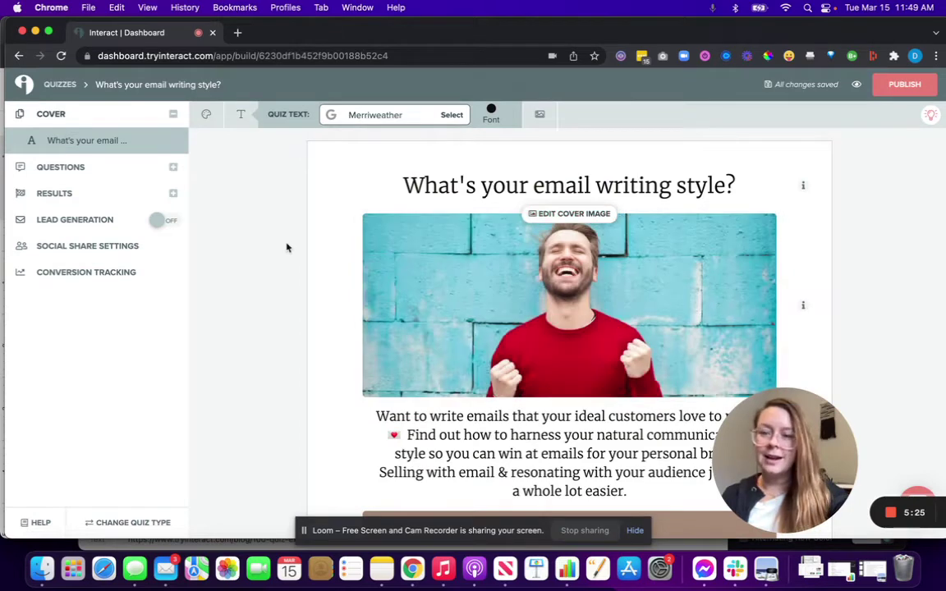
Check that the cover description and the call-to-action button text can be edited, selecting "THE" in the button text
scroll(359, 312, down, 3)
click(540, 358)
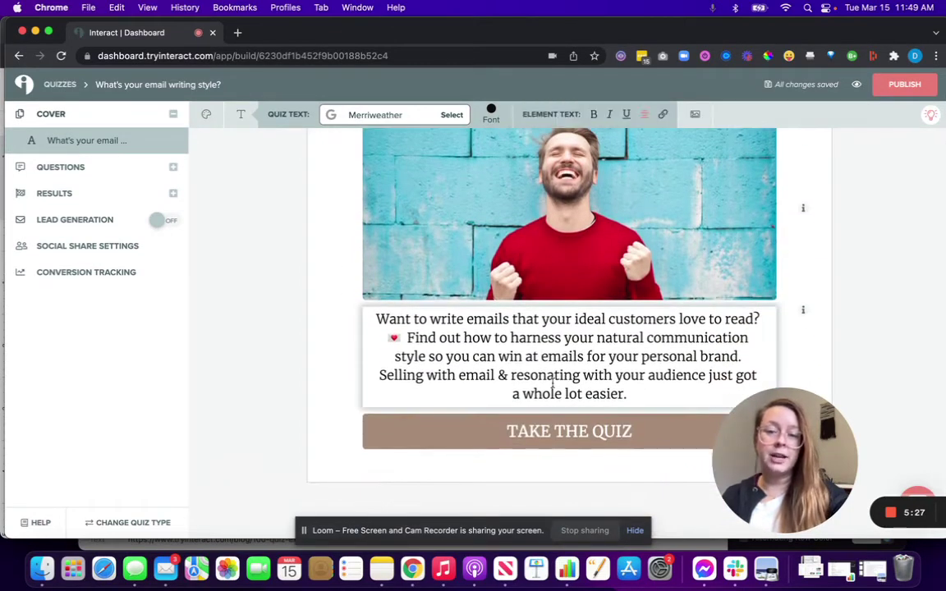
click(566, 435)
double_click(567, 436)
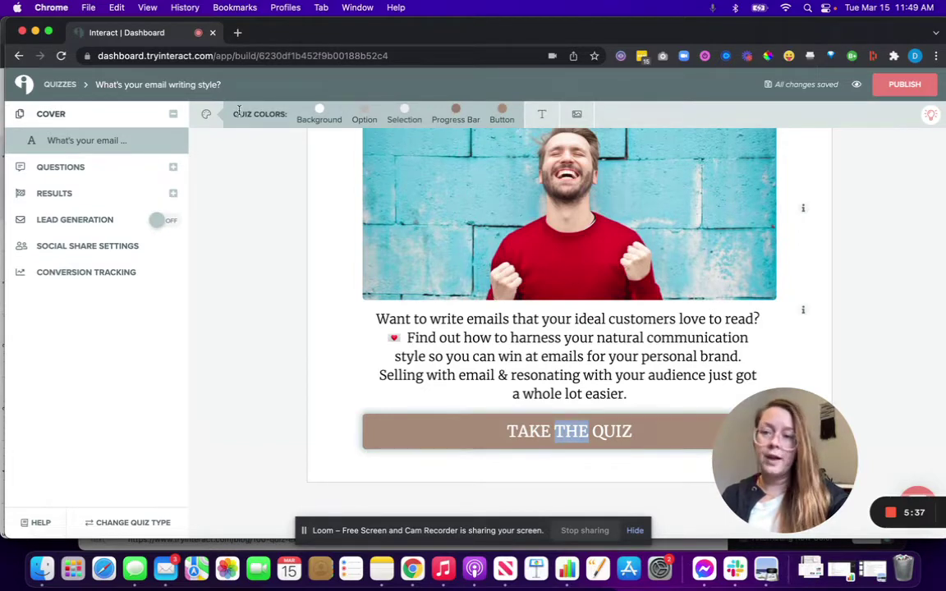
Move the "What are three words" question to ninth place and the writing quotes question to second, and add a new question
click(61, 166)
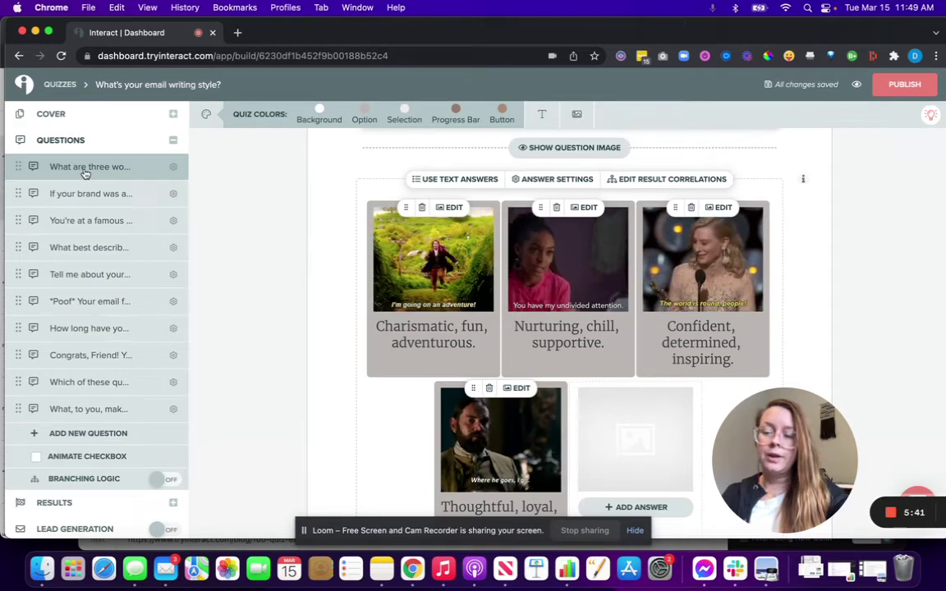
drag(84, 173, 95, 398)
drag(91, 355, 93, 177)
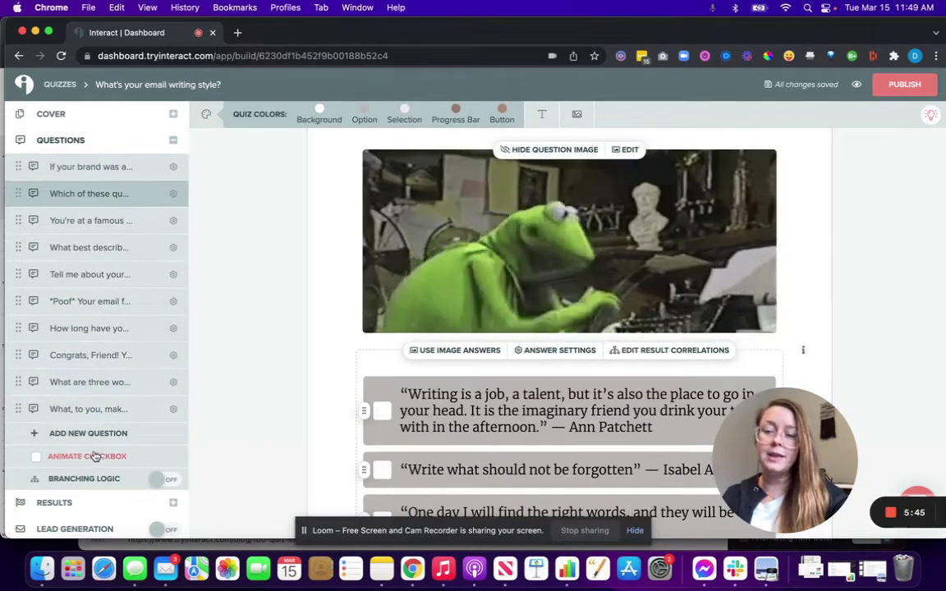
click(89, 434)
scroll(496, 309, up, 2)
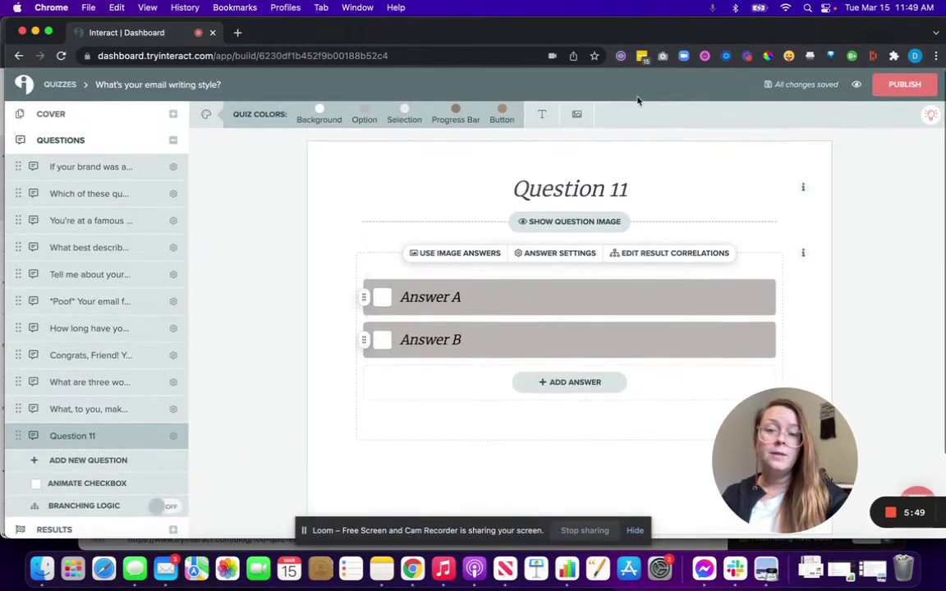
Review the first four questions, examine the result correlations of "What best describes your business model?", and close them
click(75, 176)
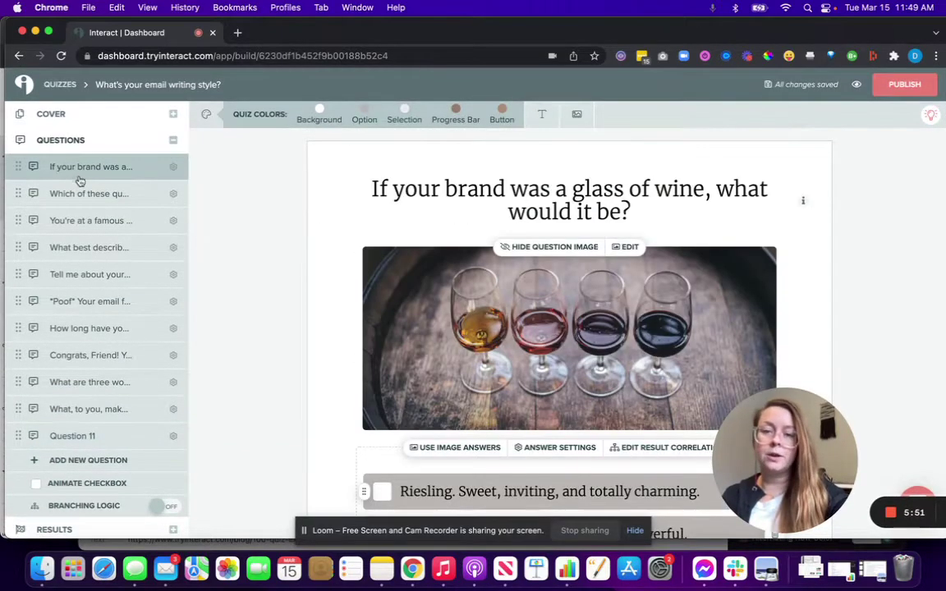
click(92, 195)
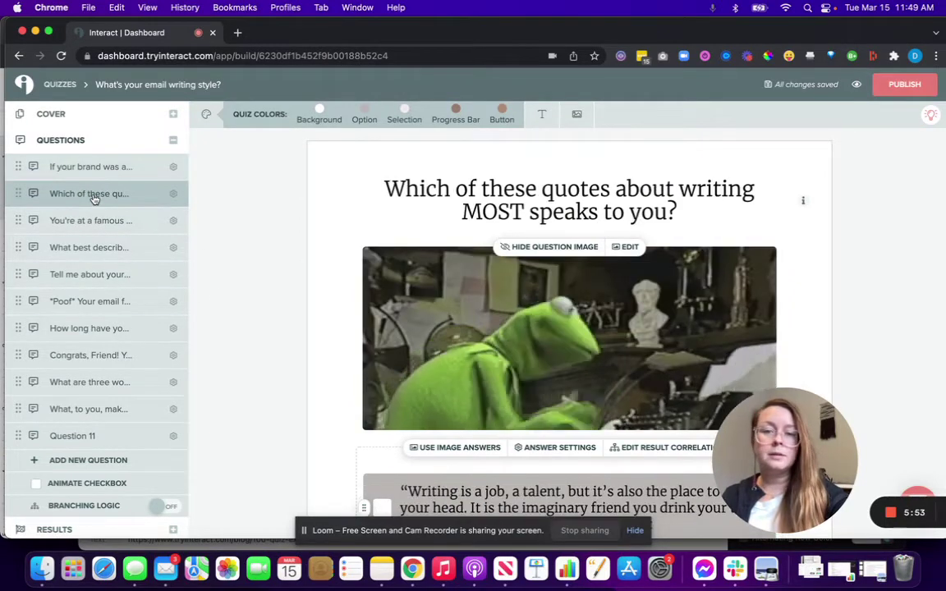
click(97, 219)
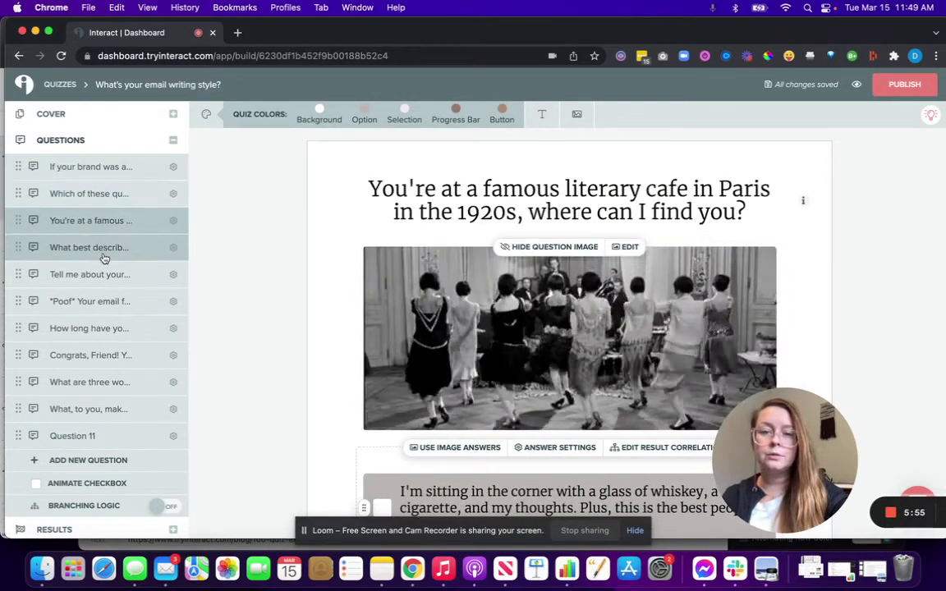
click(104, 257)
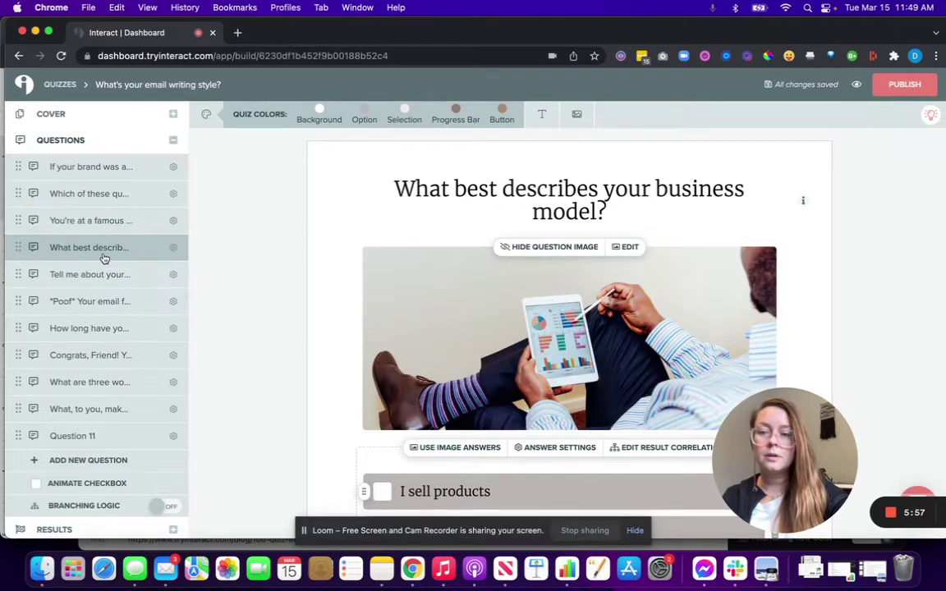
scroll(493, 328, down, 3)
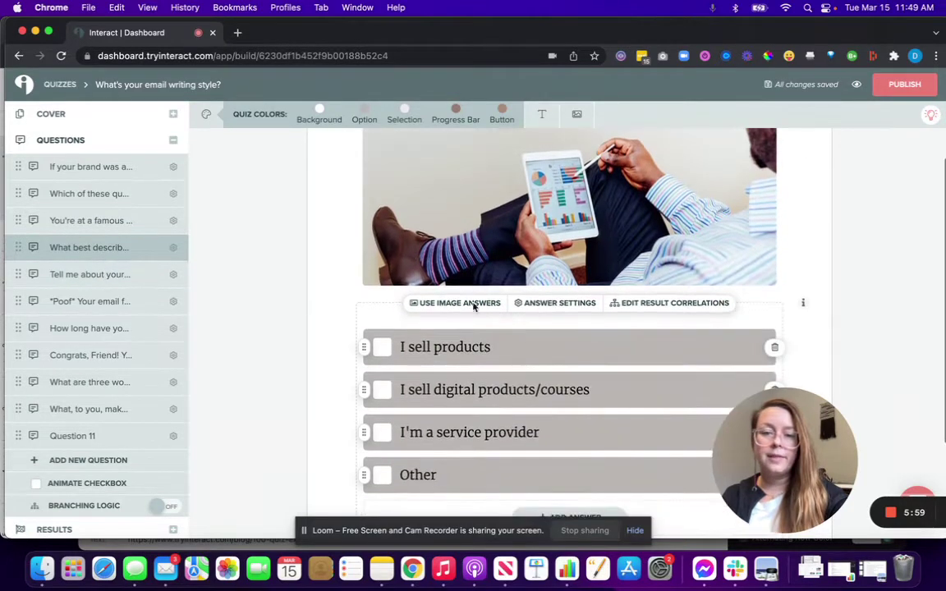
click(675, 303)
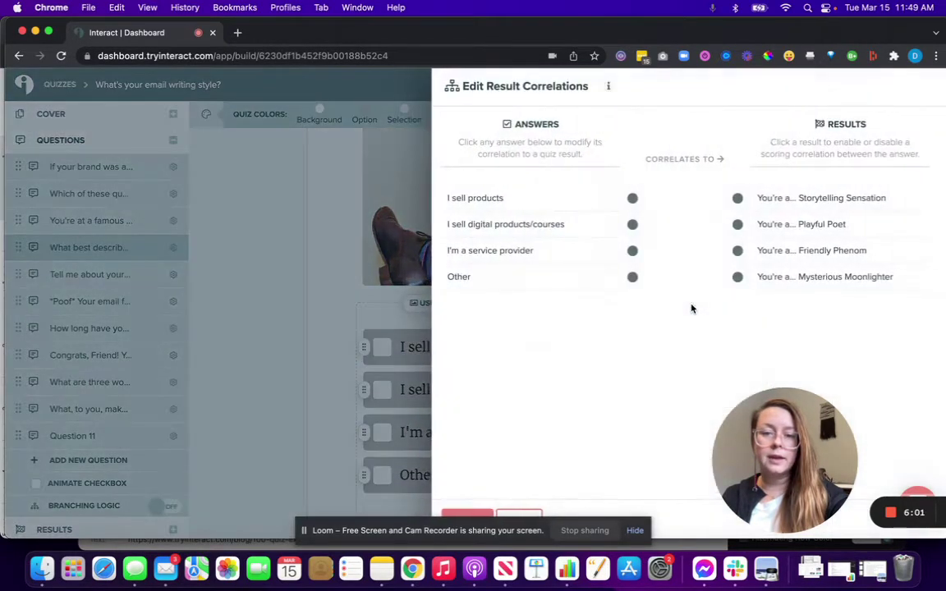
click(320, 290)
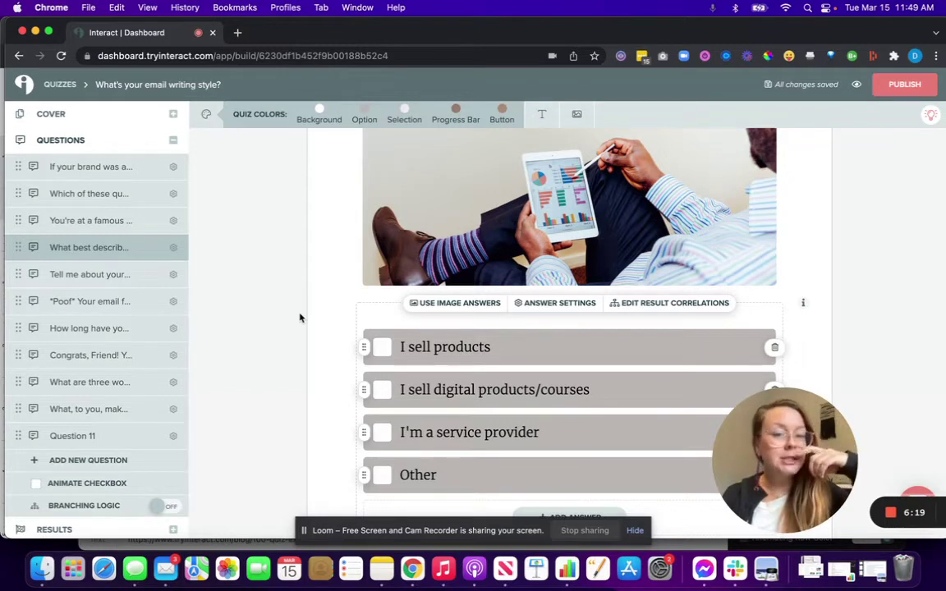
Review the business model question's image and answers, and check that its title text can be edited
scroll(300, 318, up, 3)
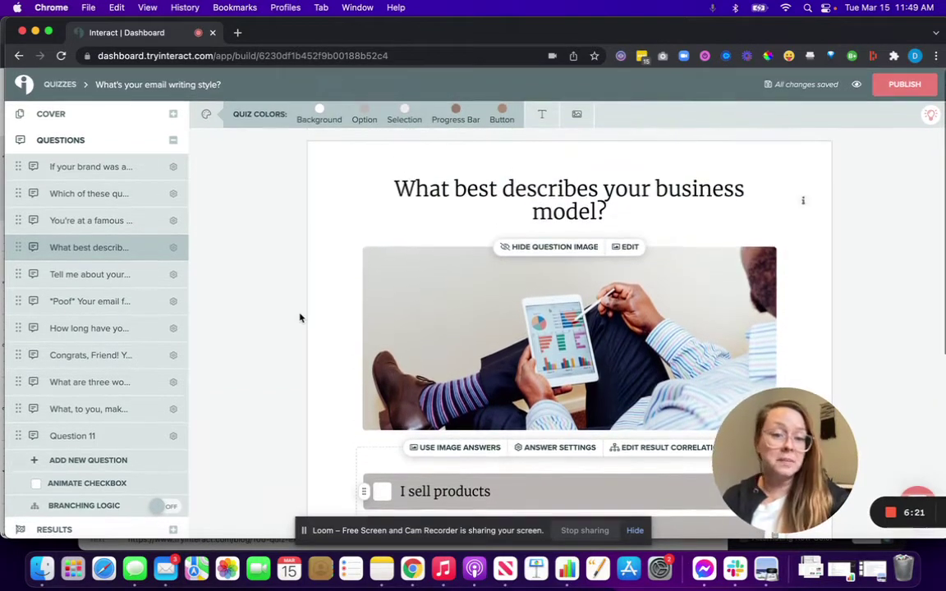
mouse_move(758, 437)
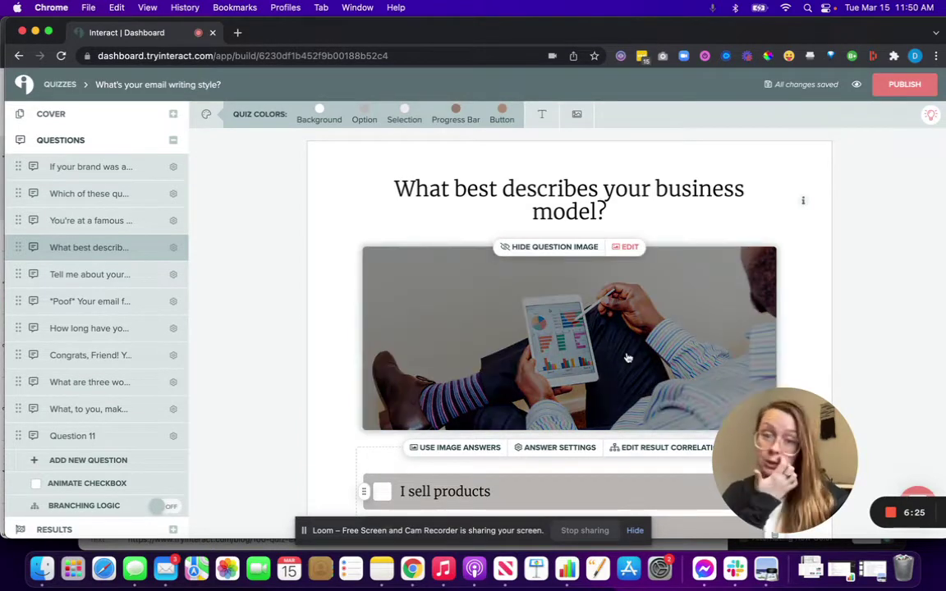
scroll(627, 358, down, 1)
scroll(627, 358, up, 1)
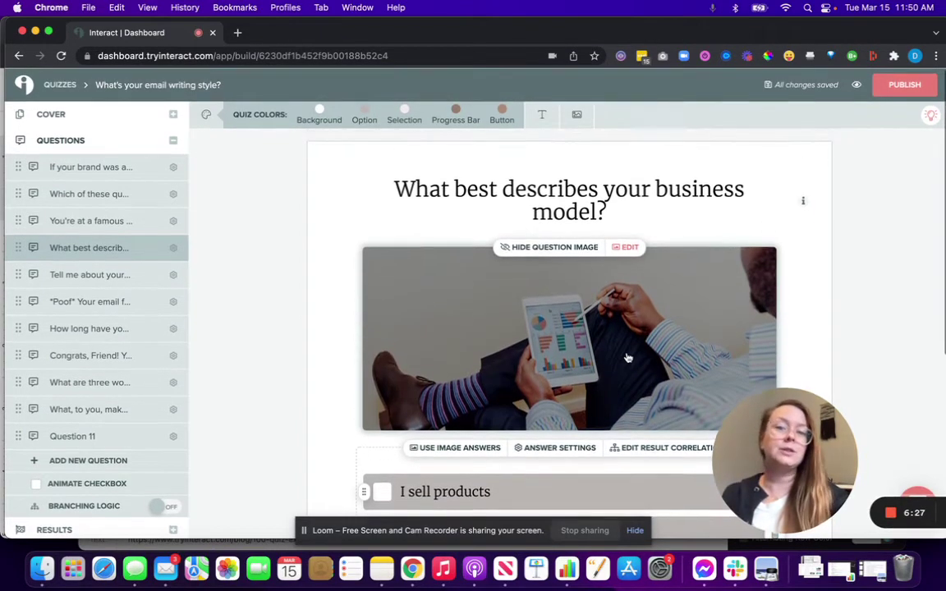
scroll(627, 358, down, 2)
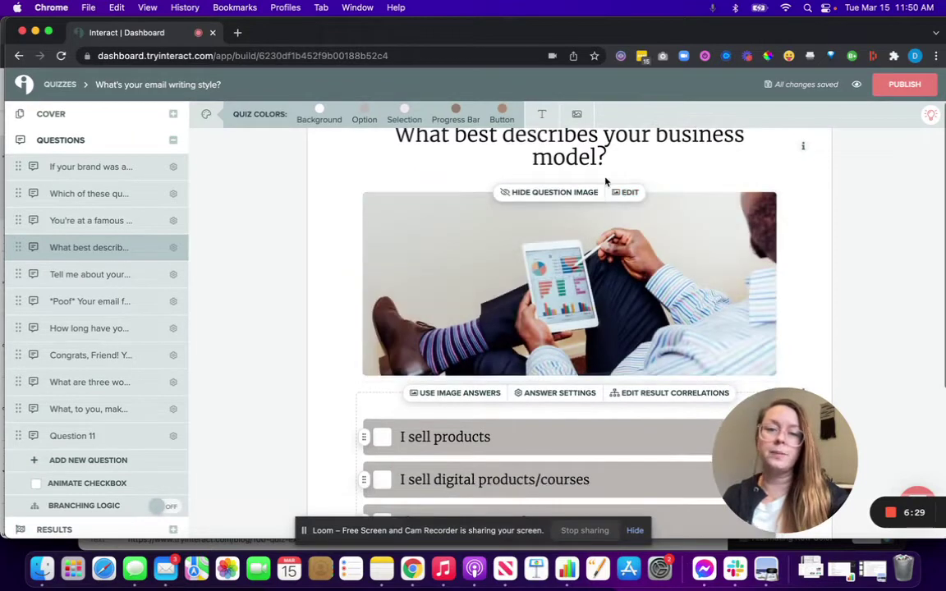
scroll(606, 180, up, 2)
click(581, 178)
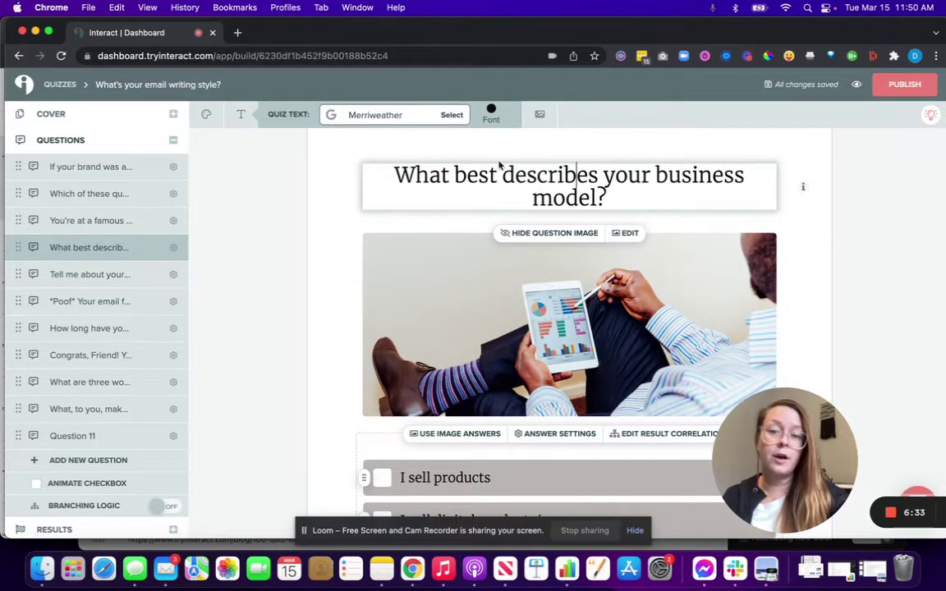
Hide the image of the "What best describes your business model?" question and show it again
scroll(468, 328, down, 3)
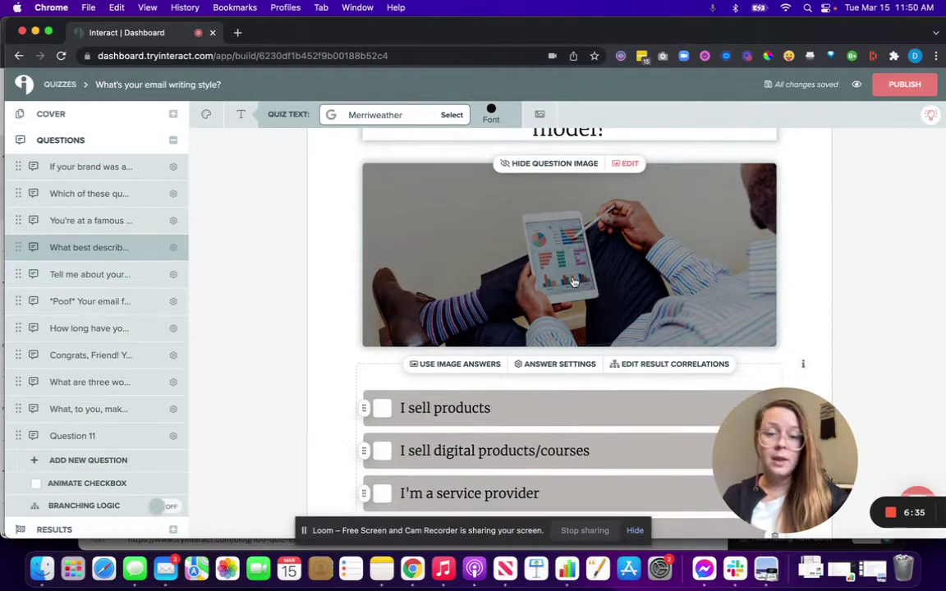
scroll(573, 282, up, 2)
click(565, 207)
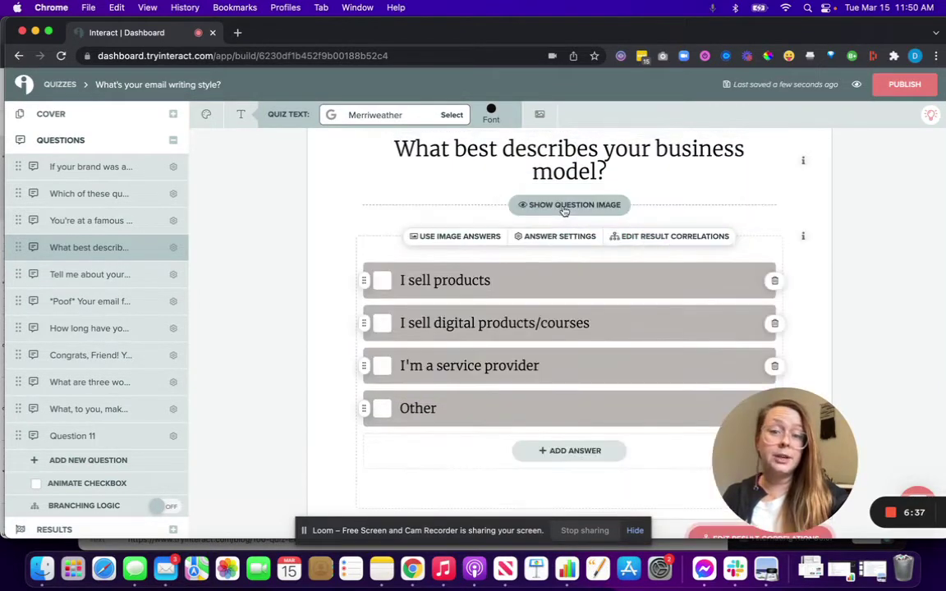
click(564, 207)
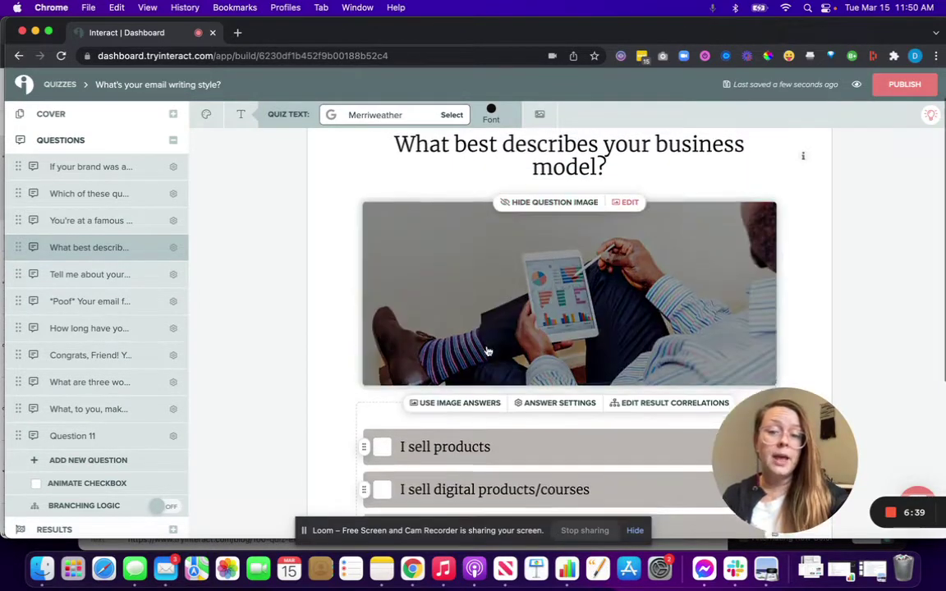
Switch the business model question to image answers and return it to text answers
scroll(480, 328, down, 3)
click(468, 297)
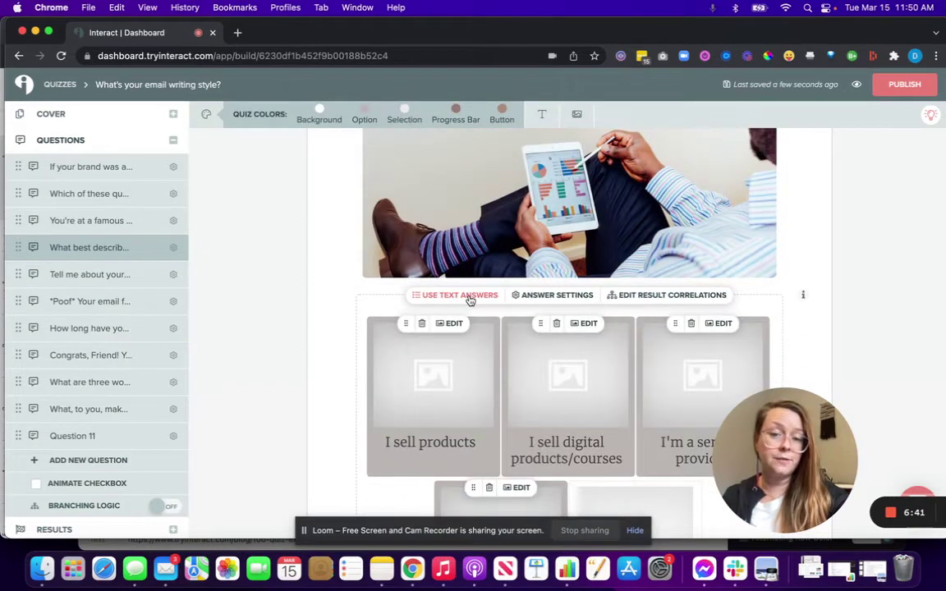
click(469, 297)
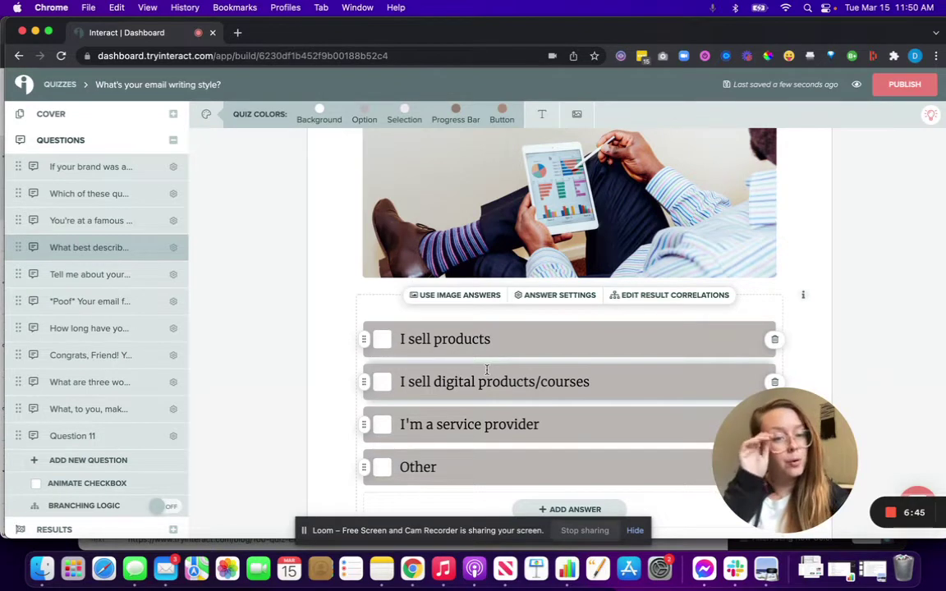
Correlate the products answer with Playful Poet, digital products/courses with Storytelling Sensation, service provider with Friendly Phenom, and Other with Mysterious Moonlighter
scroll(487, 369, down, 2)
scroll(487, 370, up, 3)
scroll(487, 369, up, 1)
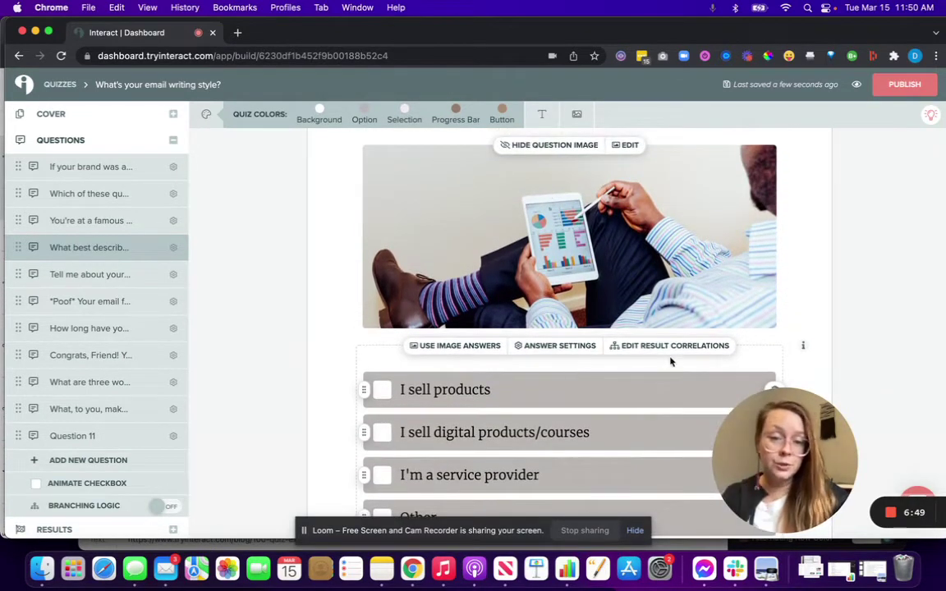
click(672, 348)
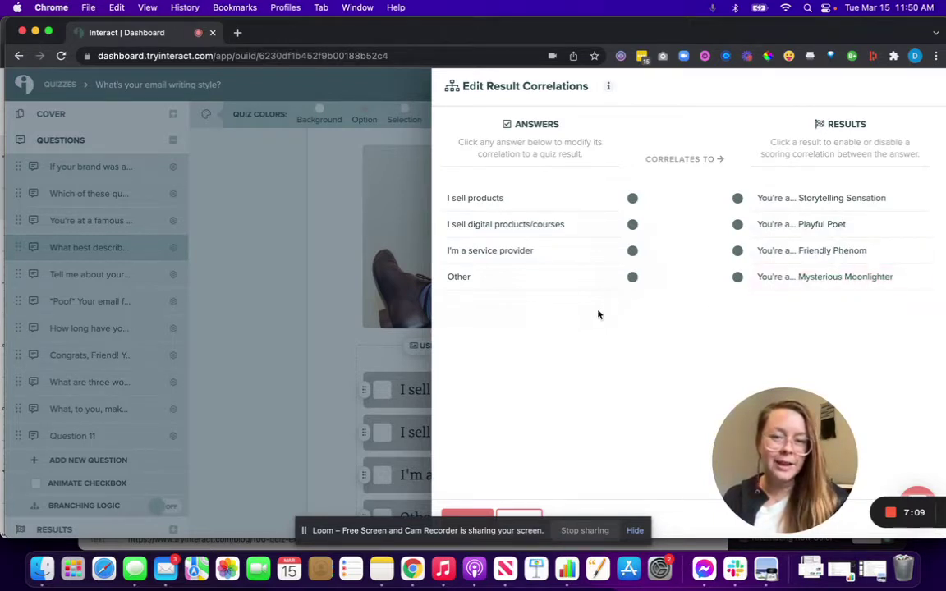
click(632, 198)
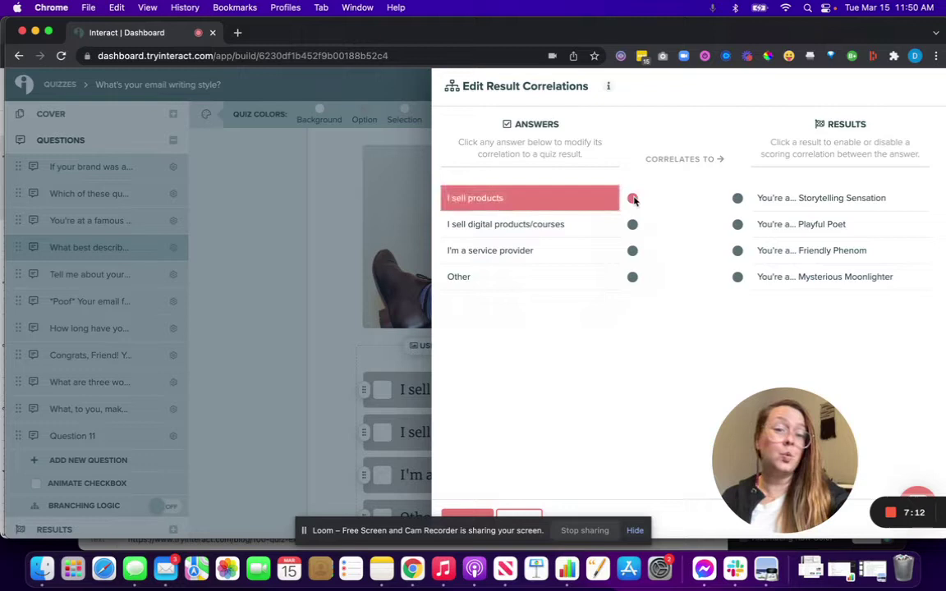
click(738, 225)
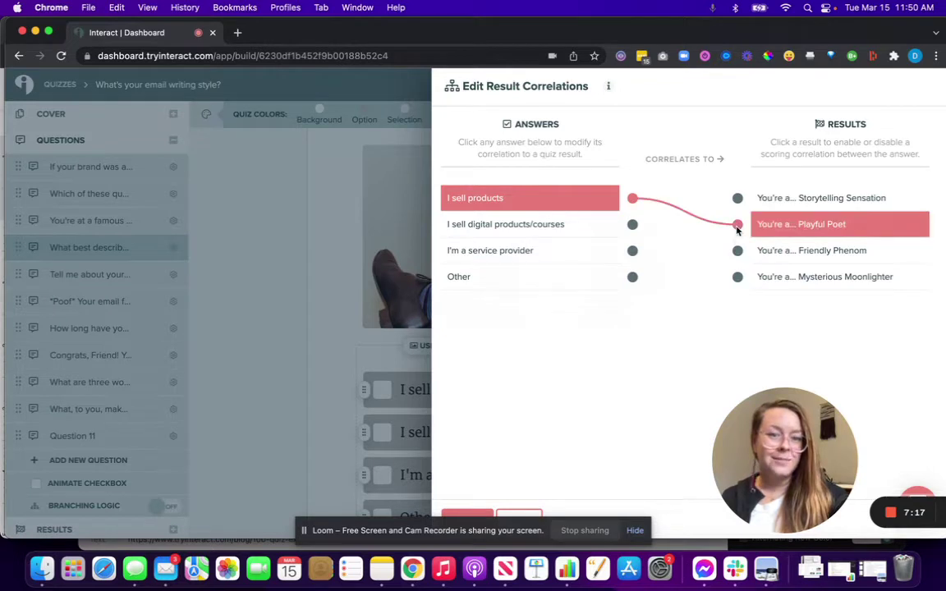
click(632, 224)
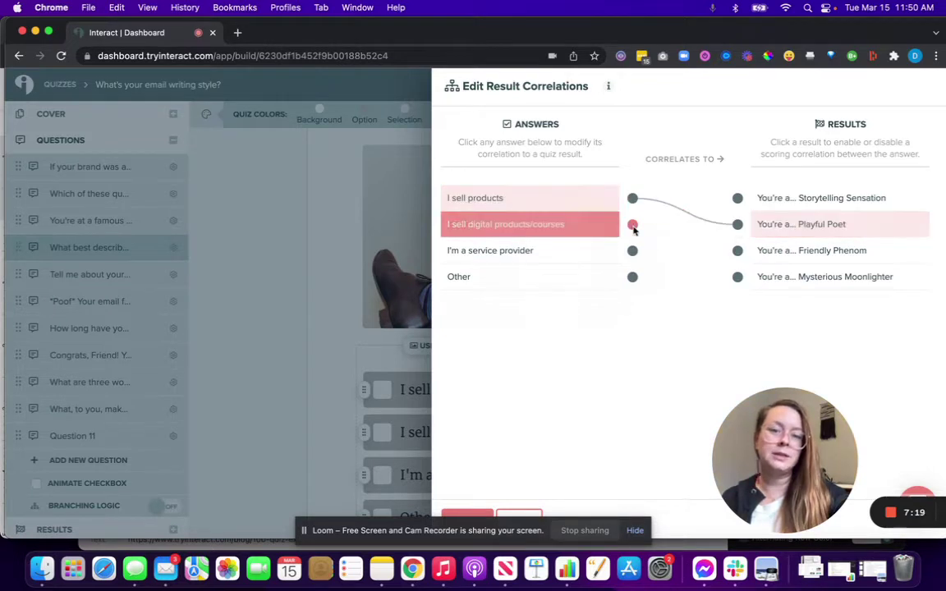
click(737, 198)
click(632, 251)
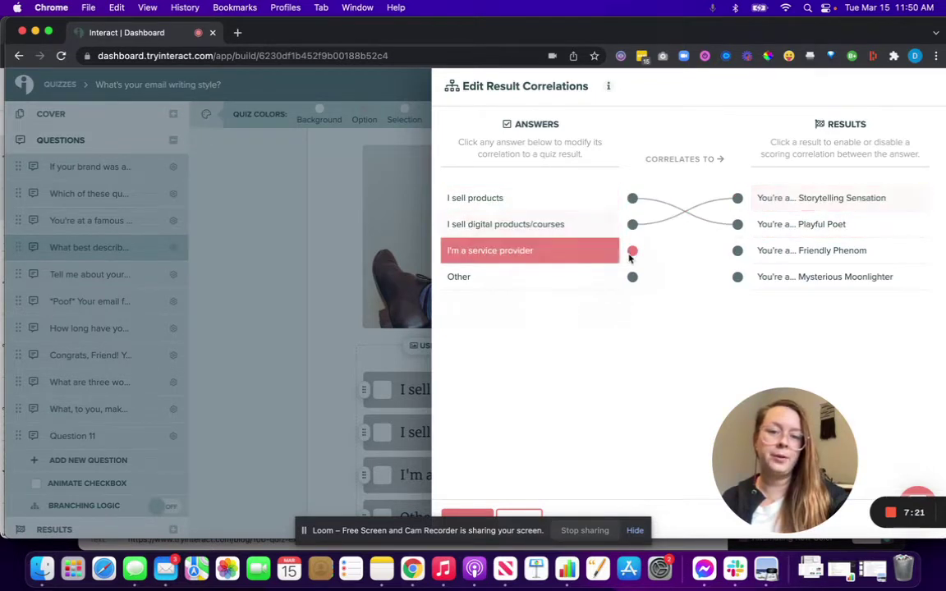
click(737, 251)
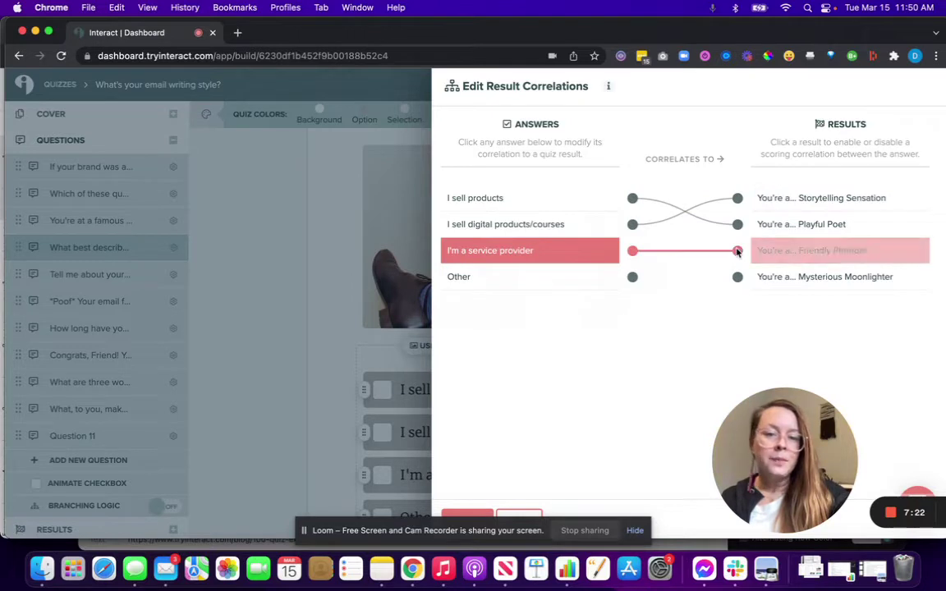
click(632, 277)
click(737, 277)
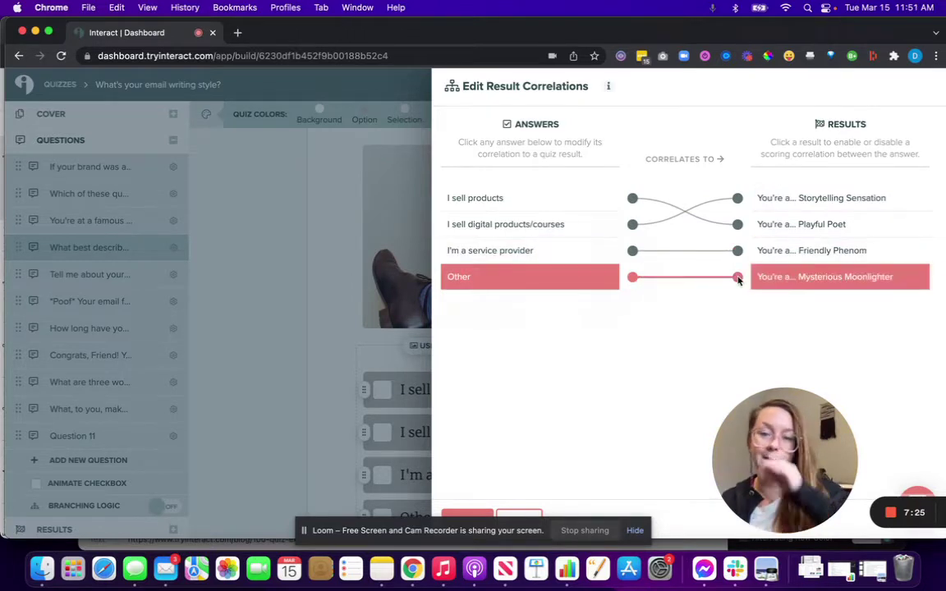
Swap the first two correlations, linking "I sell products" to Storytelling Sensation and "I sell digital products/courses" to Playful Poet
click(633, 199)
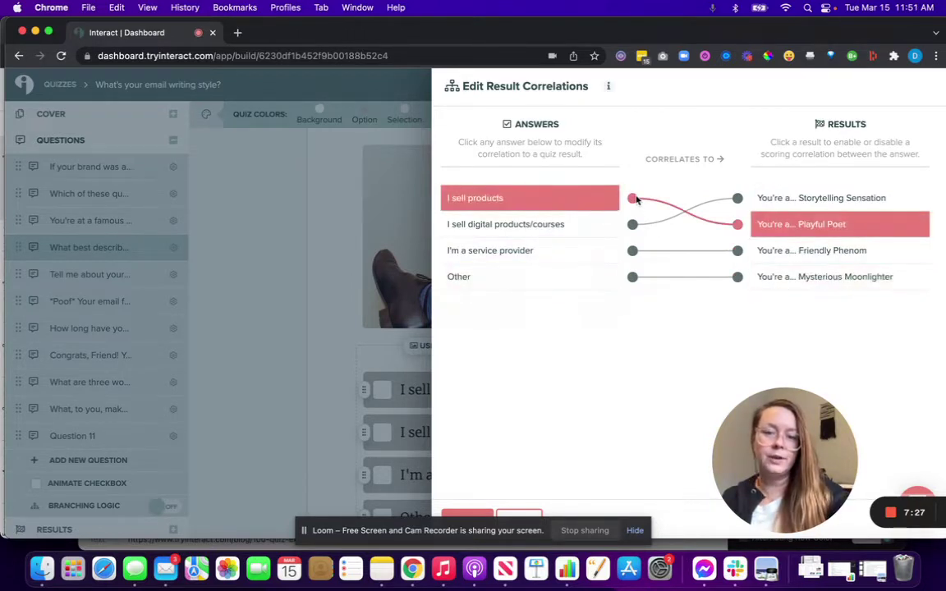
click(664, 183)
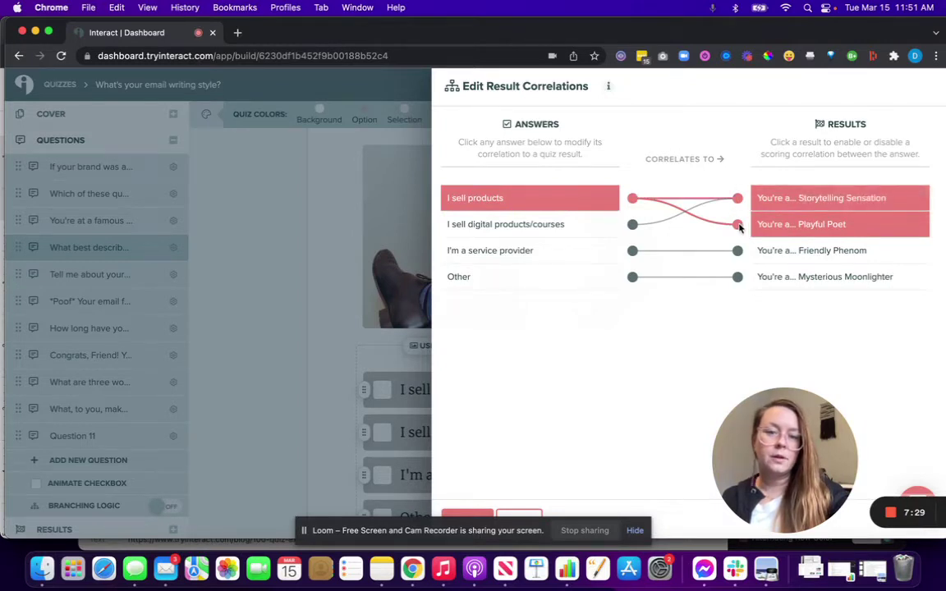
click(668, 207)
click(569, 220)
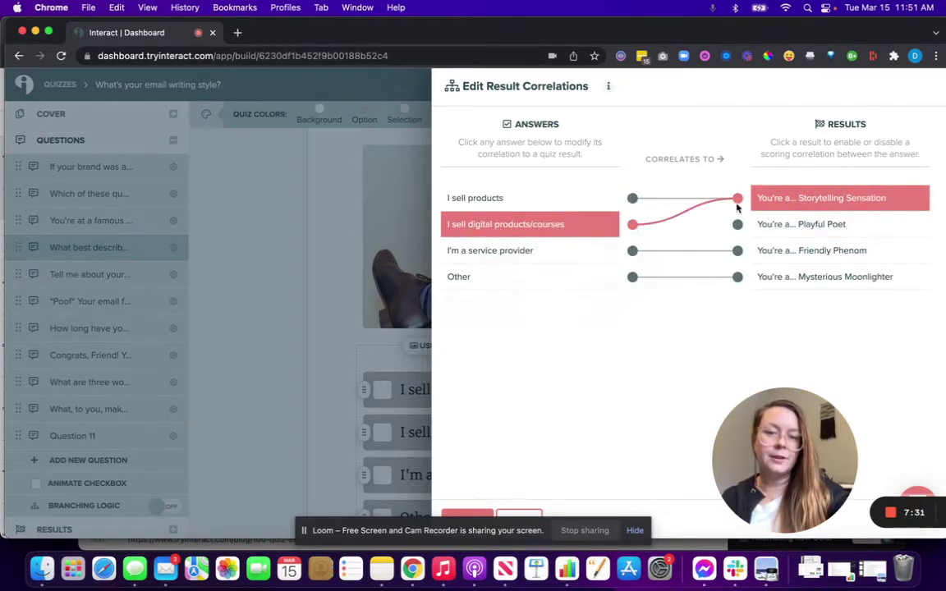
click(737, 202)
click(737, 224)
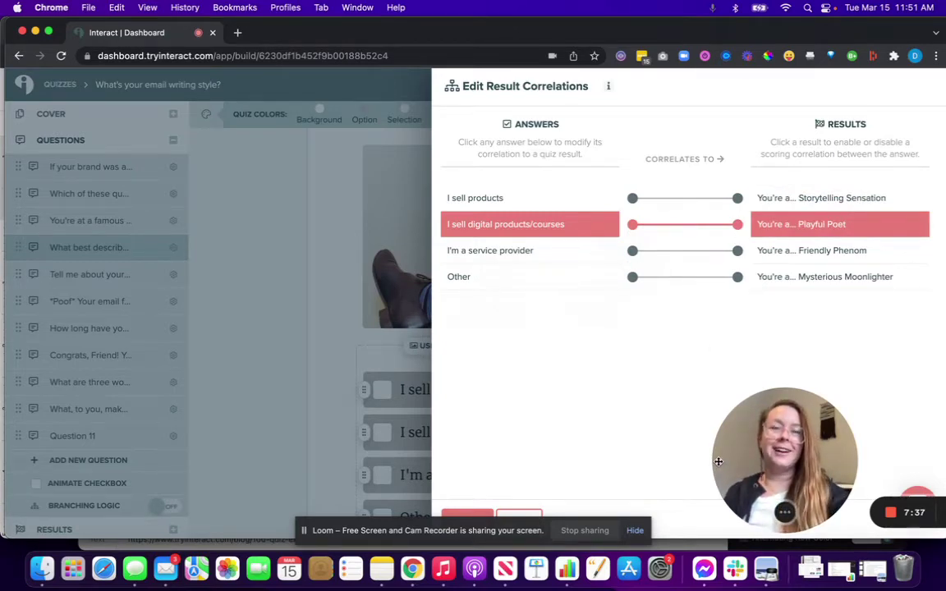
Remove the result correlations from all four business model answers and close the correlation editor
click(632, 198)
click(738, 198)
click(738, 226)
click(737, 227)
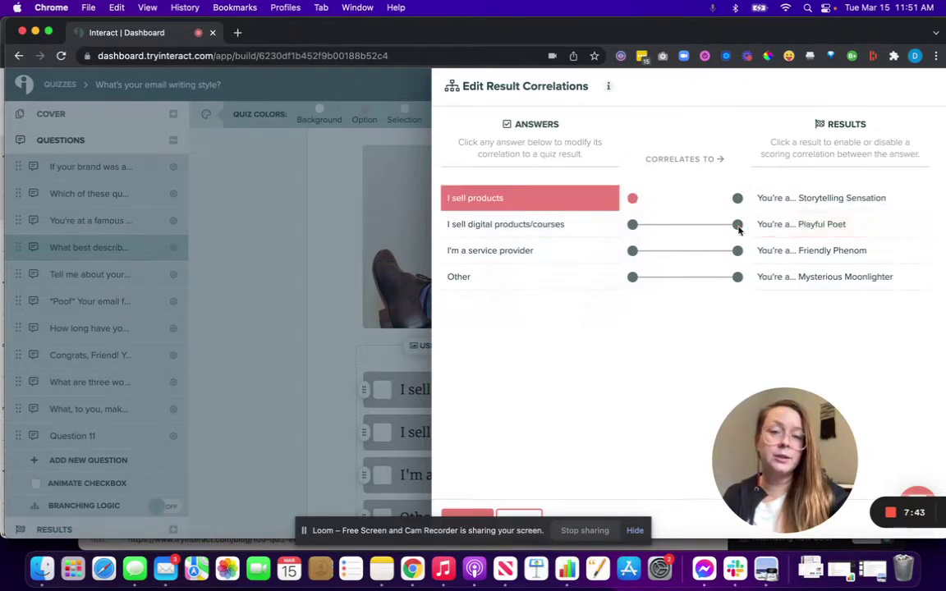
click(738, 226)
click(739, 225)
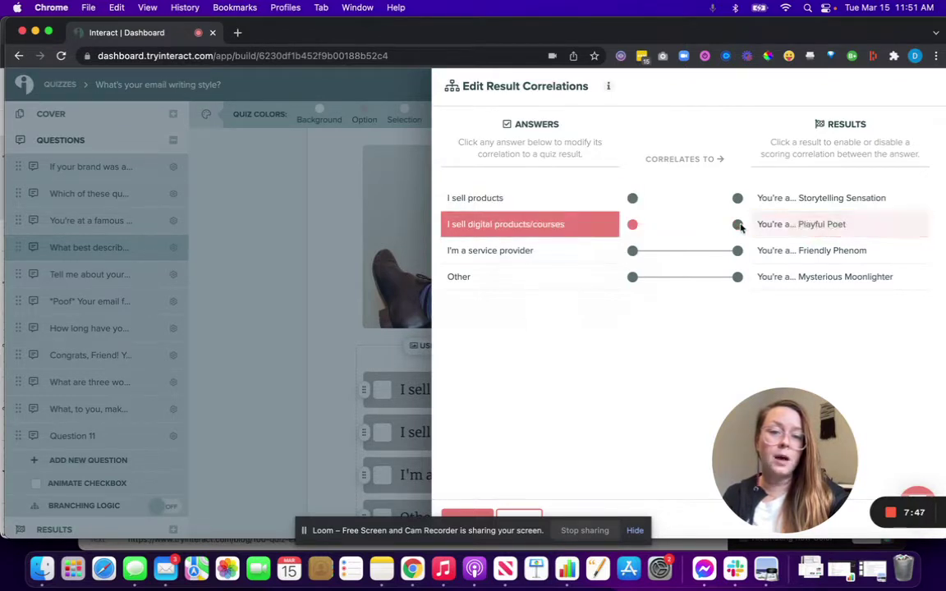
click(632, 251)
click(738, 250)
click(633, 277)
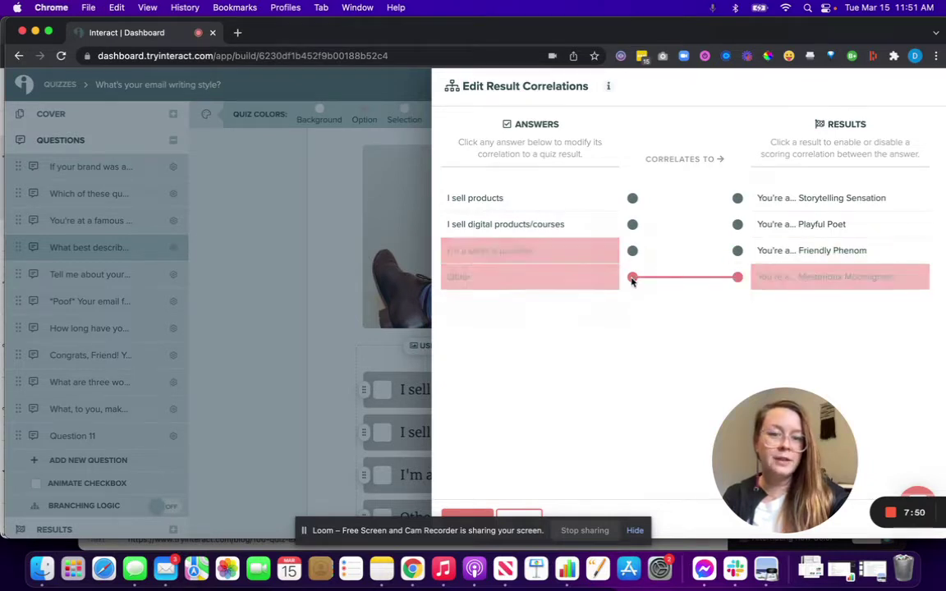
click(737, 278)
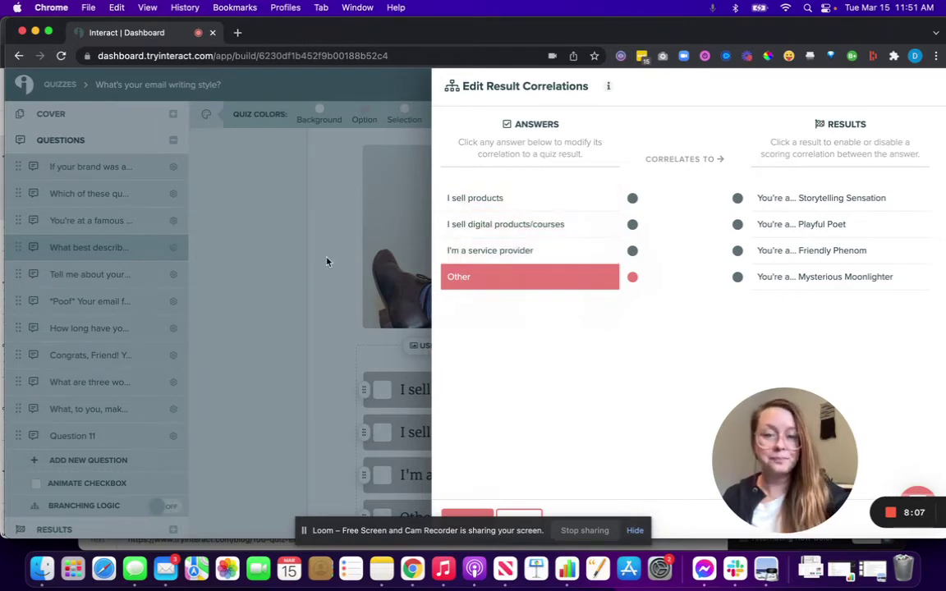
click(349, 291)
Add another new question to the quiz and move it to eighth place
scroll(353, 353, down, 3)
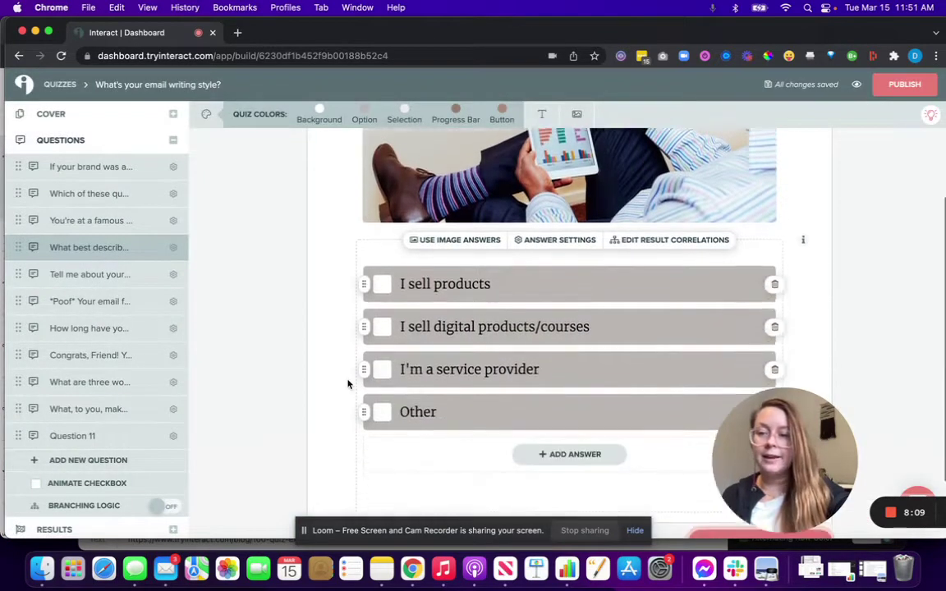
click(88, 461)
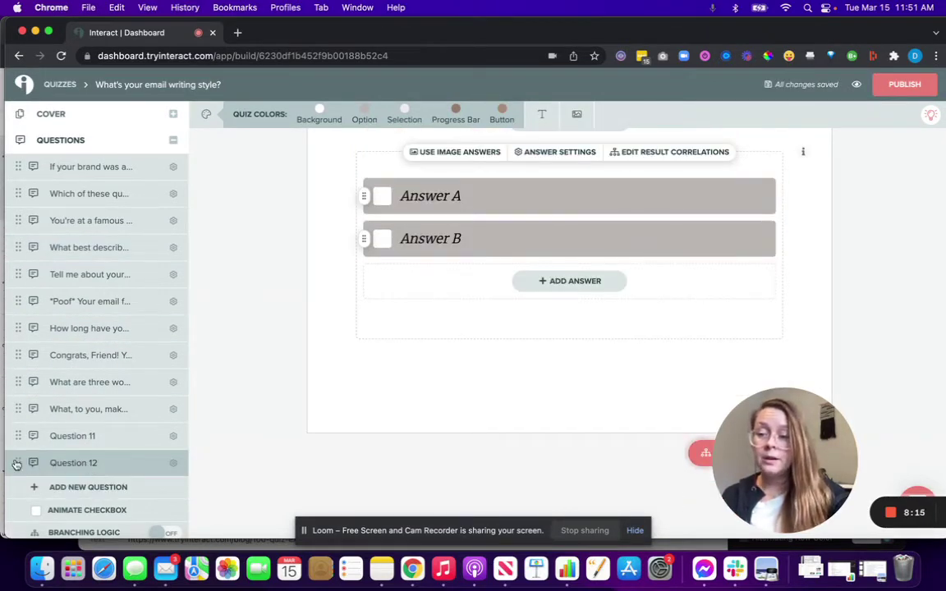
drag(53, 462, 148, 458)
Delete the blank Question 12 at the end of the question list and confirm the deletion
click(173, 463)
click(194, 486)
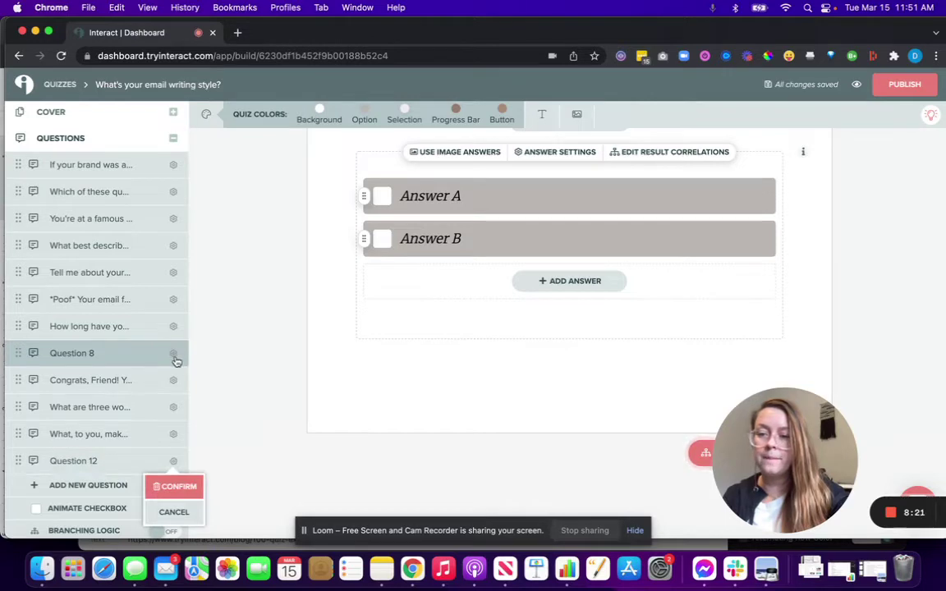
click(173, 486)
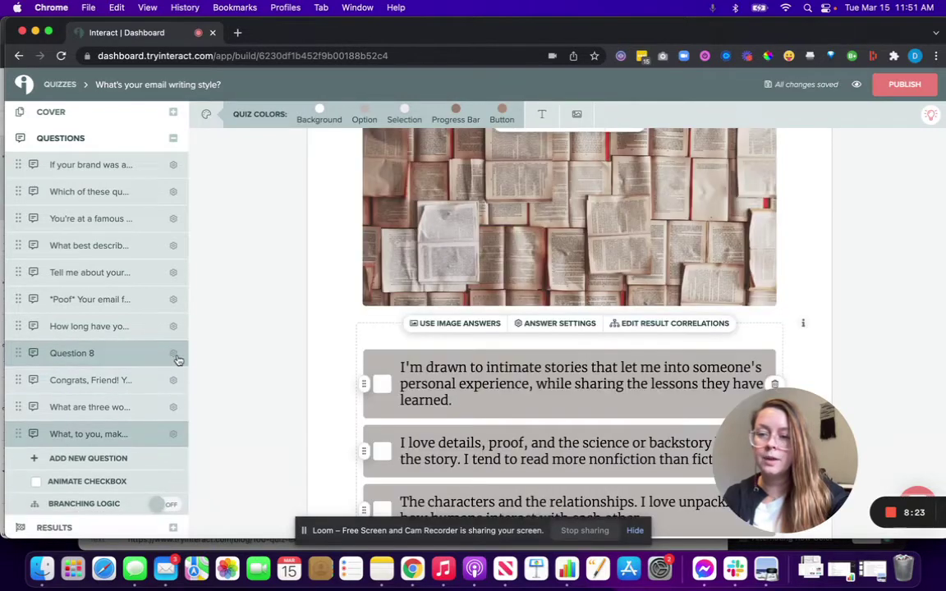
Delete the blank Question 8 from the quiz and confirm its removal
click(177, 359)
click(173, 355)
click(194, 382)
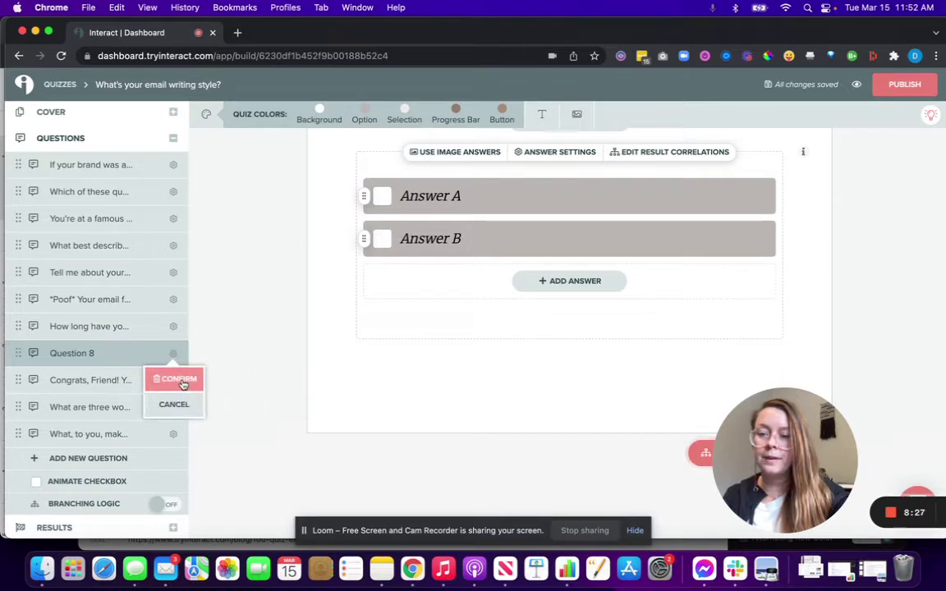
click(191, 384)
Open the quiz results and review the image and description of the Storytelling Sensation result
scroll(137, 411, down, 4)
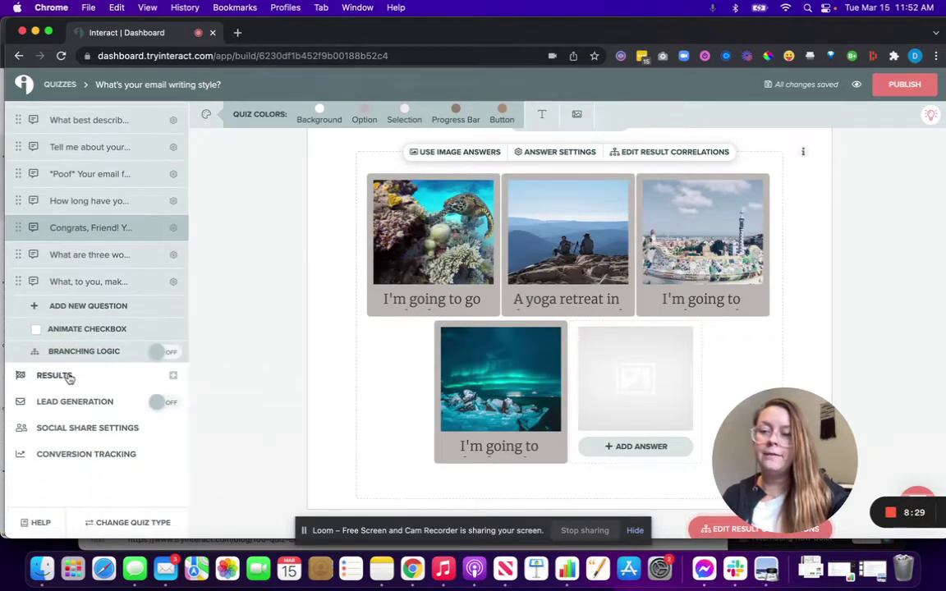
click(63, 376)
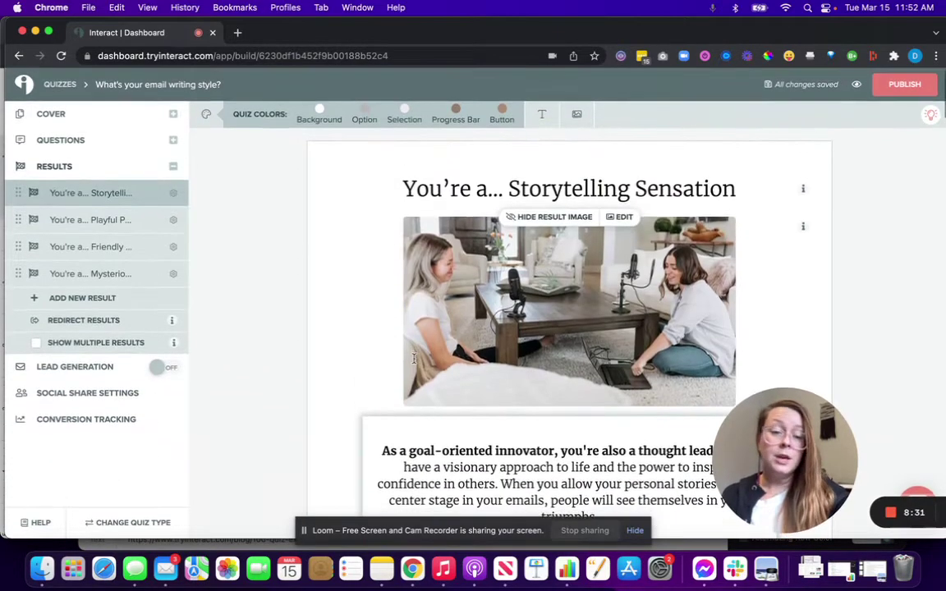
scroll(414, 361, down, 2)
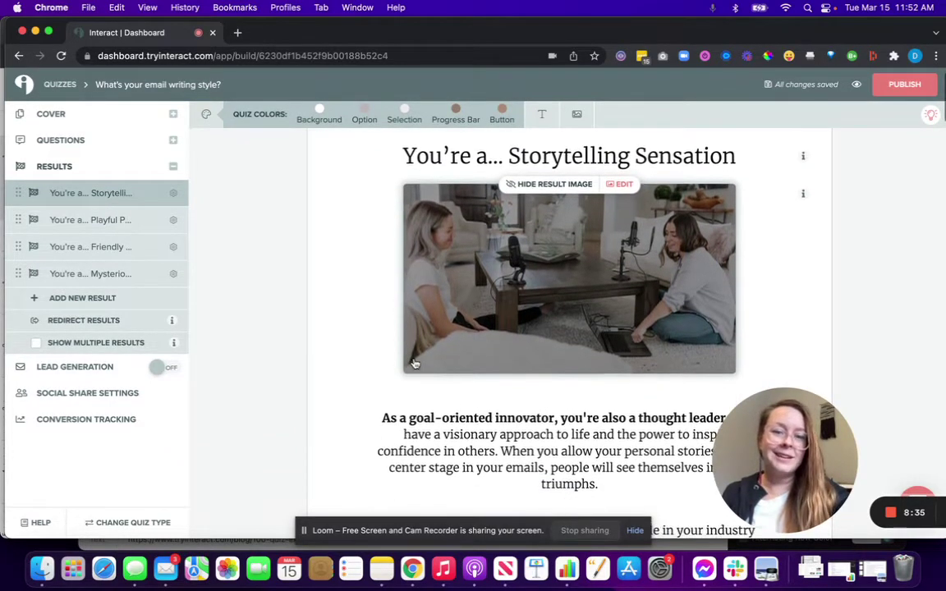
scroll(414, 362, down, 5)
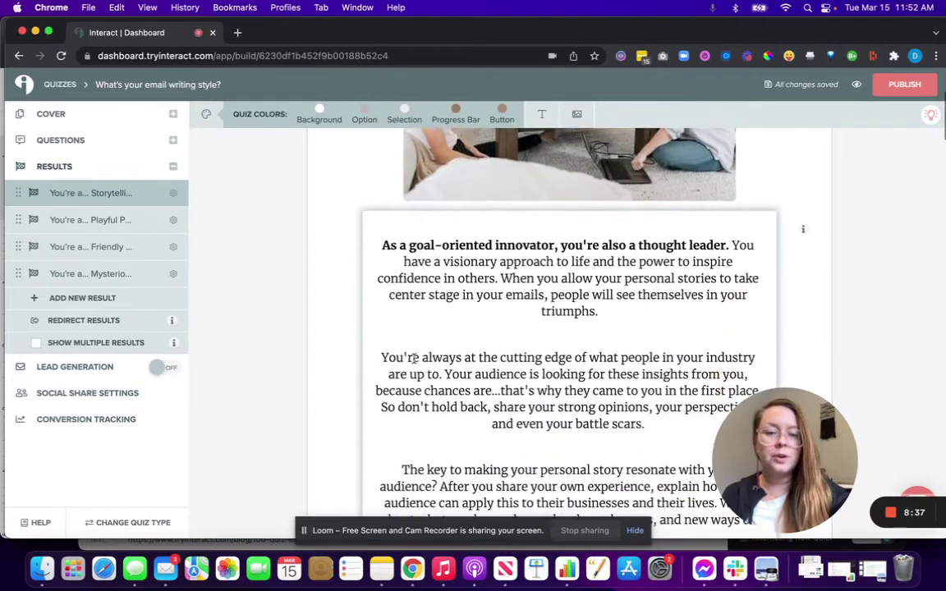
Review the Storytelling Sensation result's description through to its call-to-action button, including the linked blog post sentence
scroll(414, 358, down, 5)
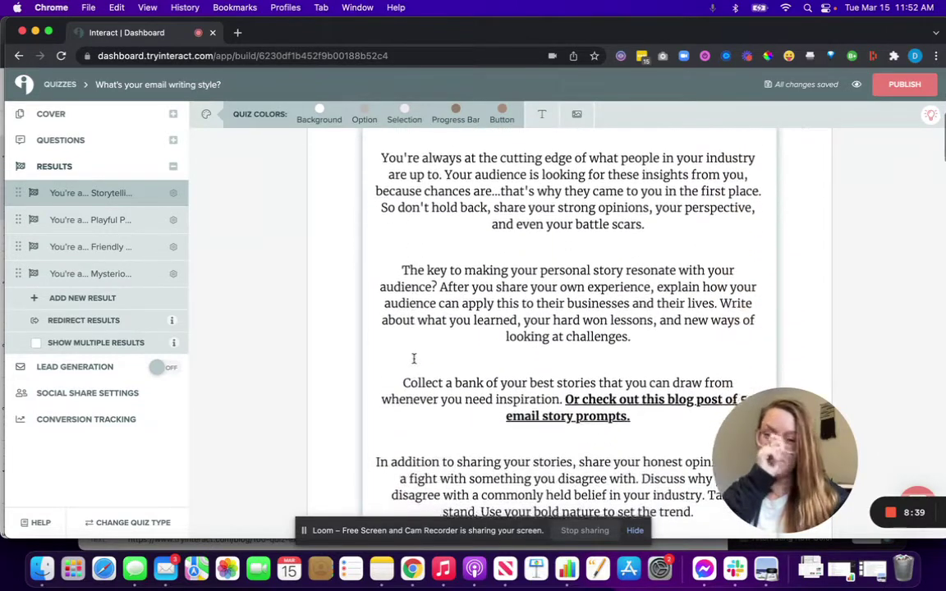
scroll(414, 358, down, 5)
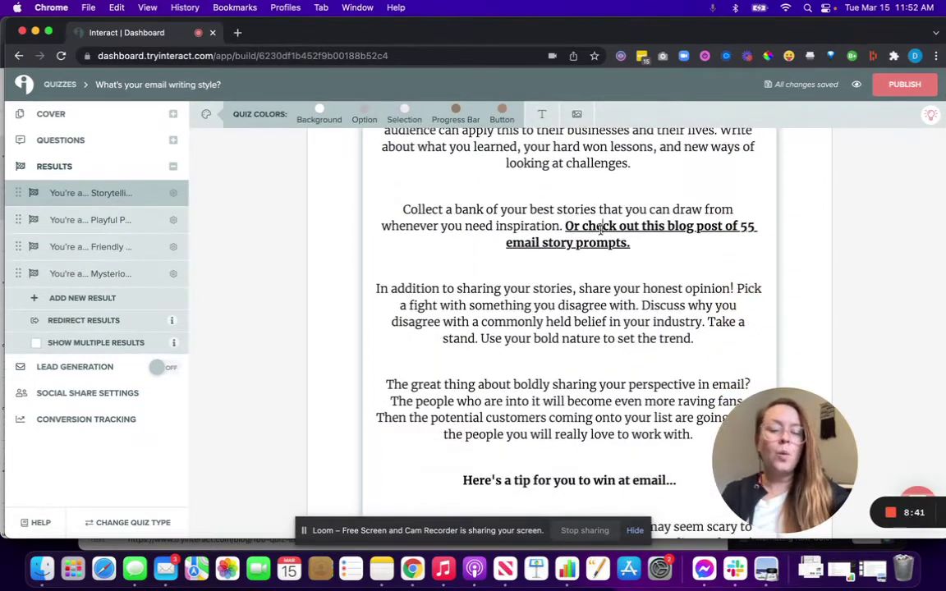
click(600, 230)
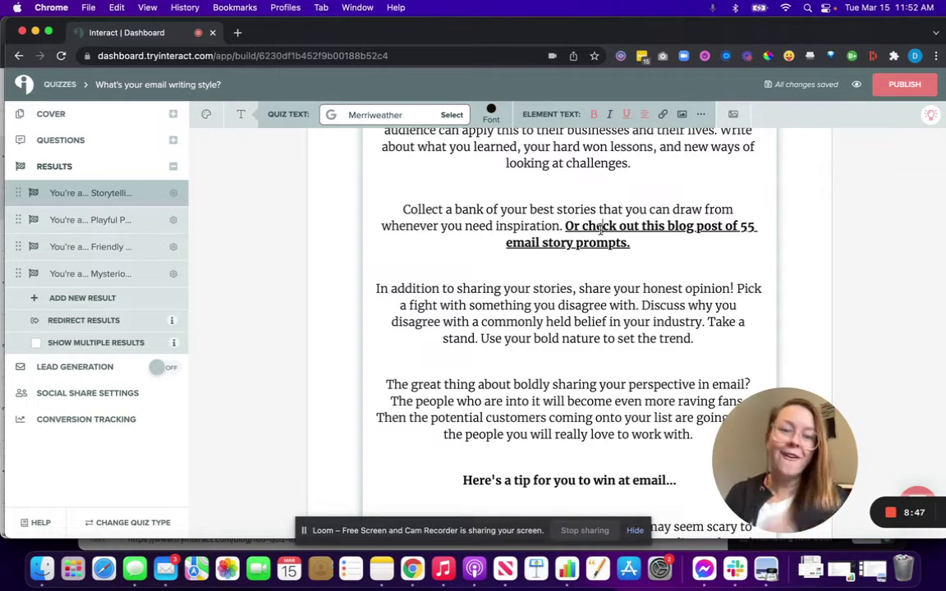
scroll(600, 230, down, 20)
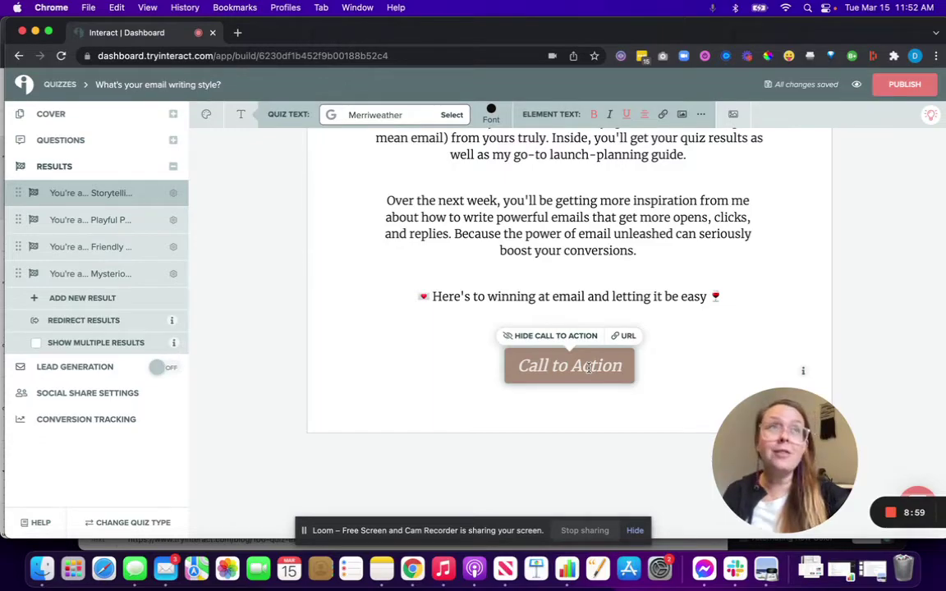
scroll(588, 368, up, 15)
scroll(589, 374, down, 10)
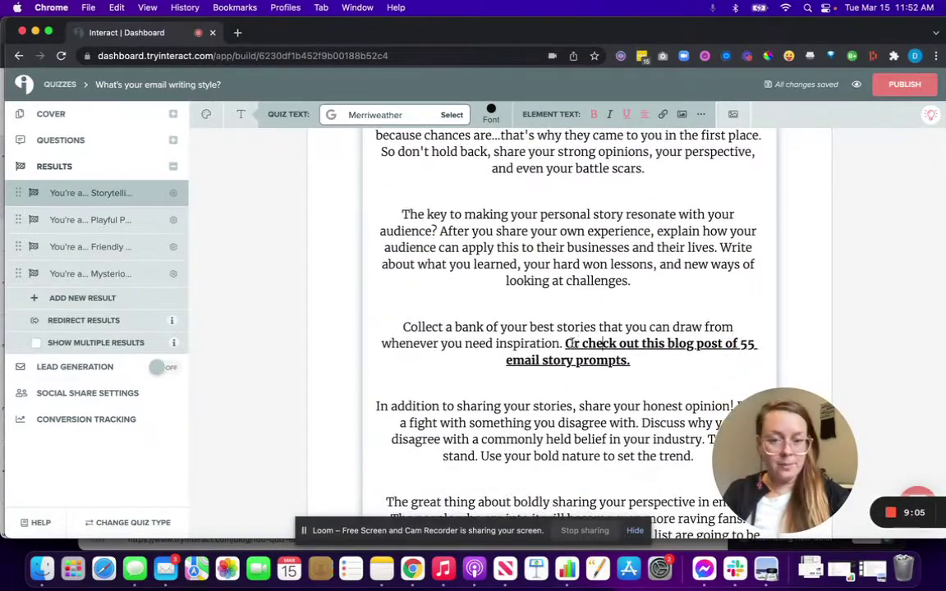
Start a link on the sentence "Or check out this blog post of 55 email story prompts." and reuse the sentence as link text
drag(565, 343, 632, 367)
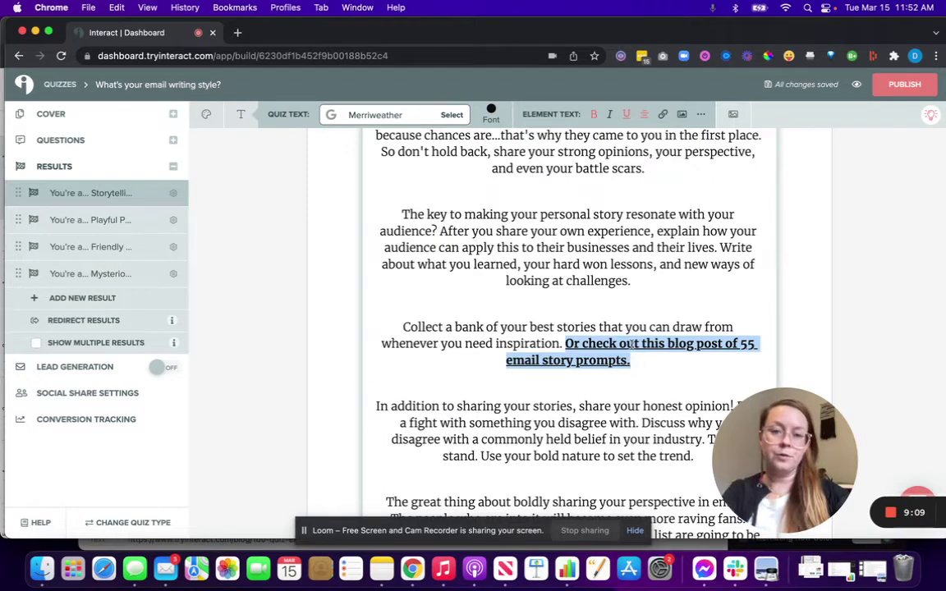
click(648, 214)
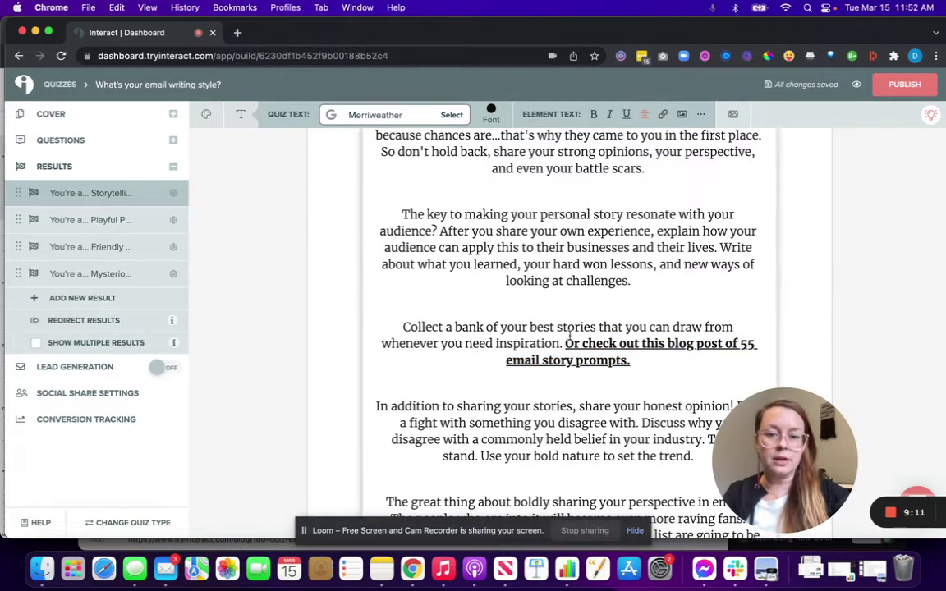
drag(565, 343, 633, 366)
key(super+c)
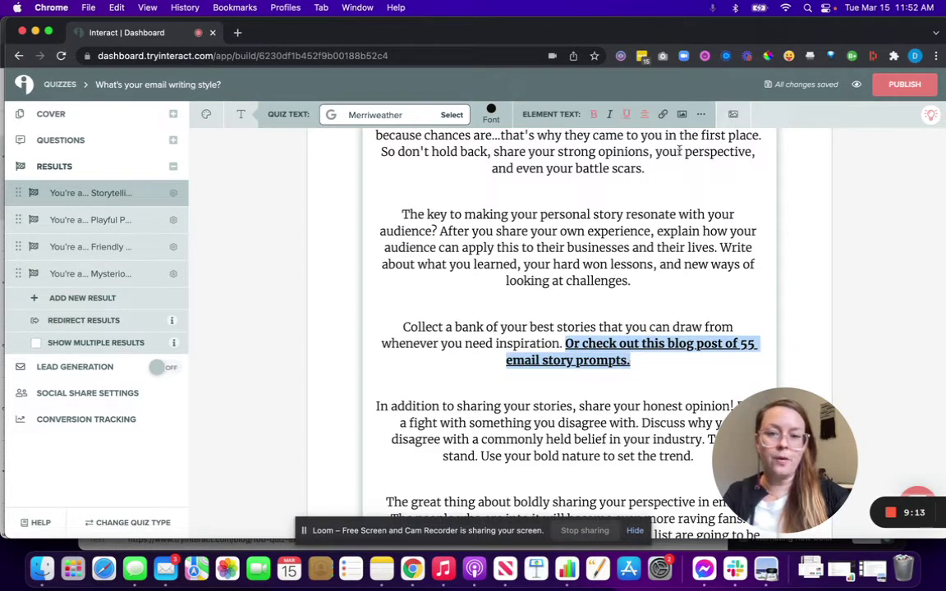
click(662, 114)
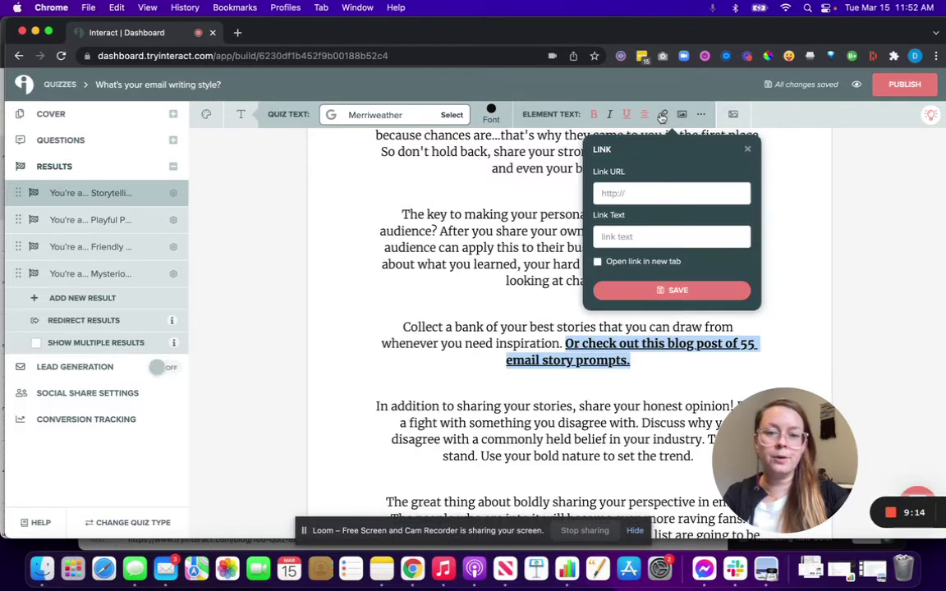
click(637, 238)
key(super+v)
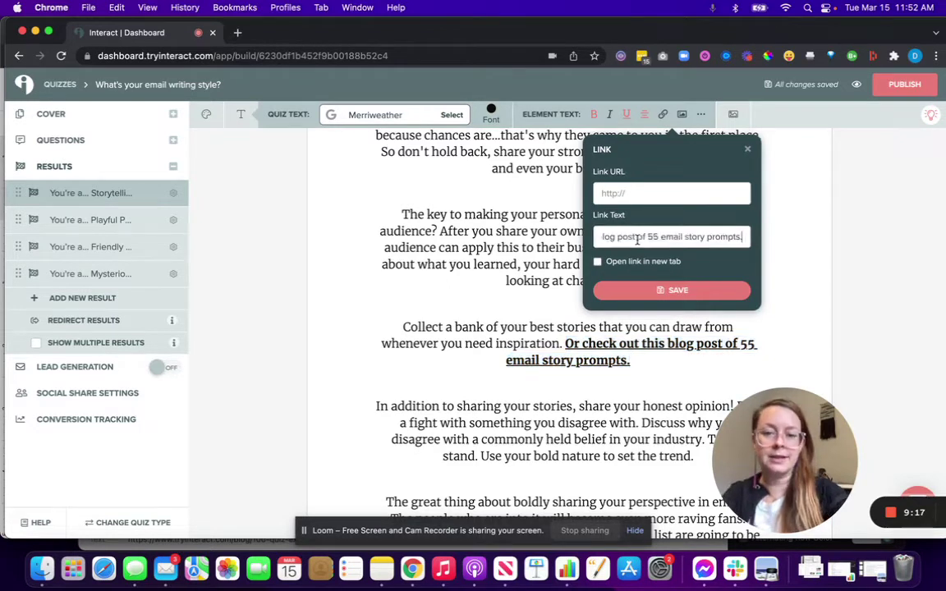
click(637, 193)
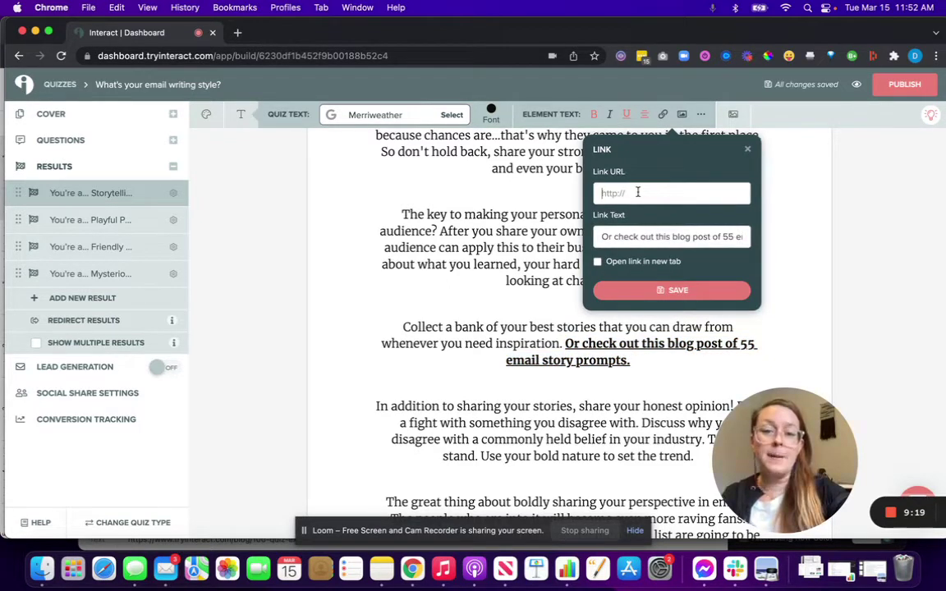
text(www)
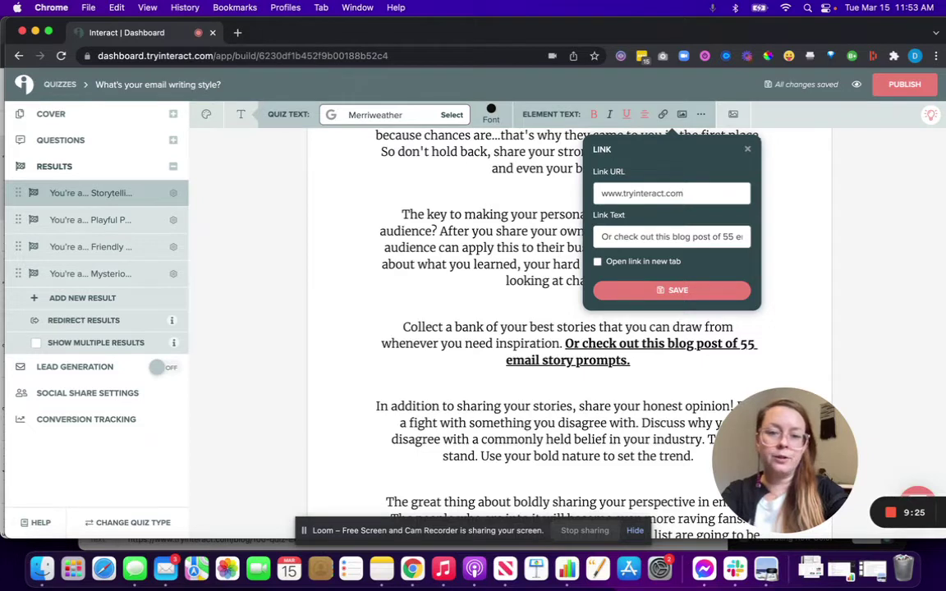
text(.tryinteract.com)
click(609, 234)
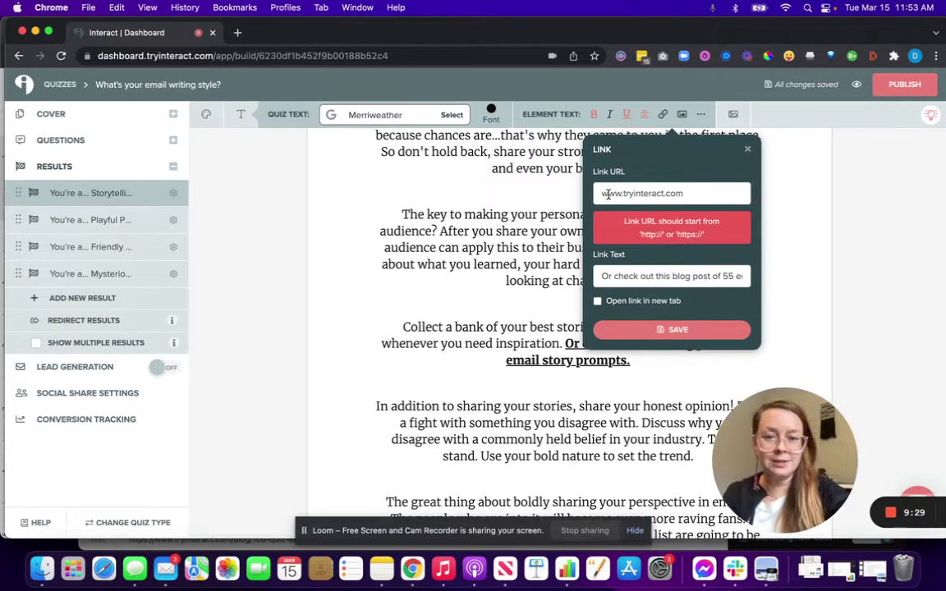
click(602, 194)
text(http)
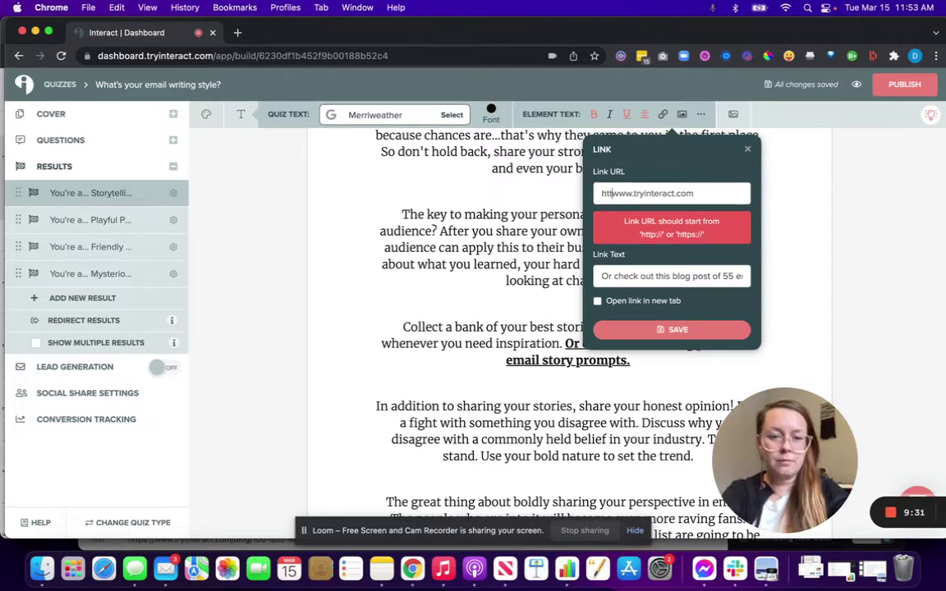
text(s)
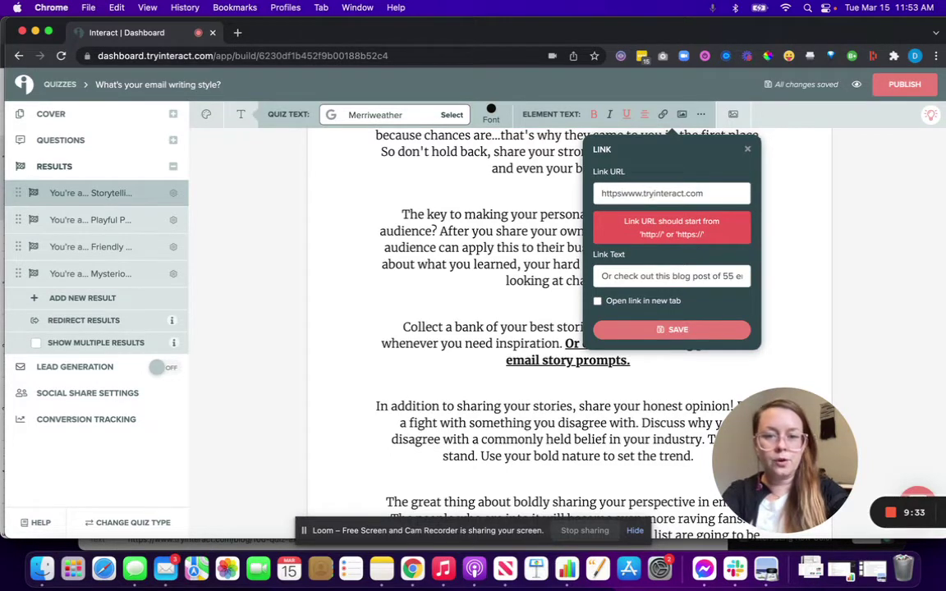
text(://)
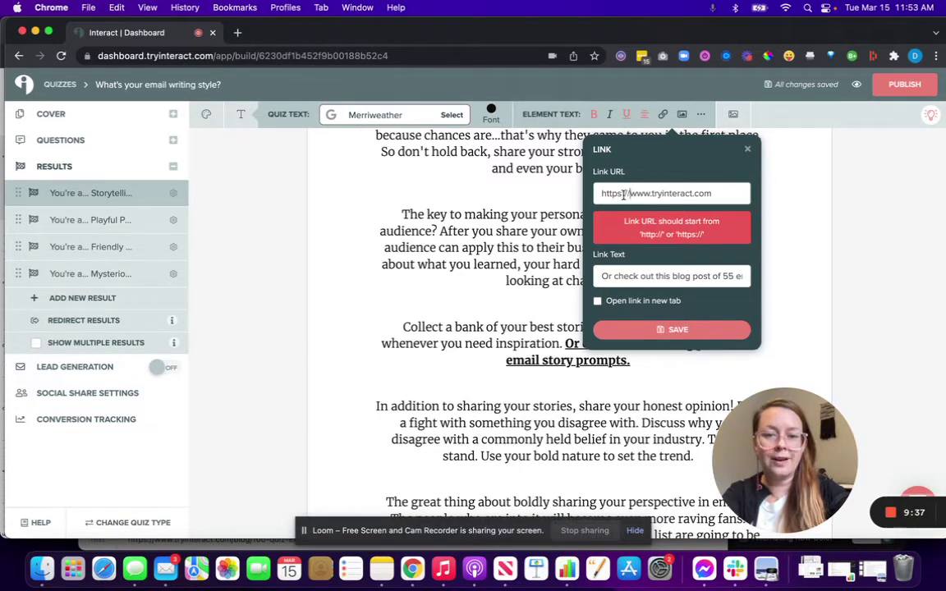
click(688, 329)
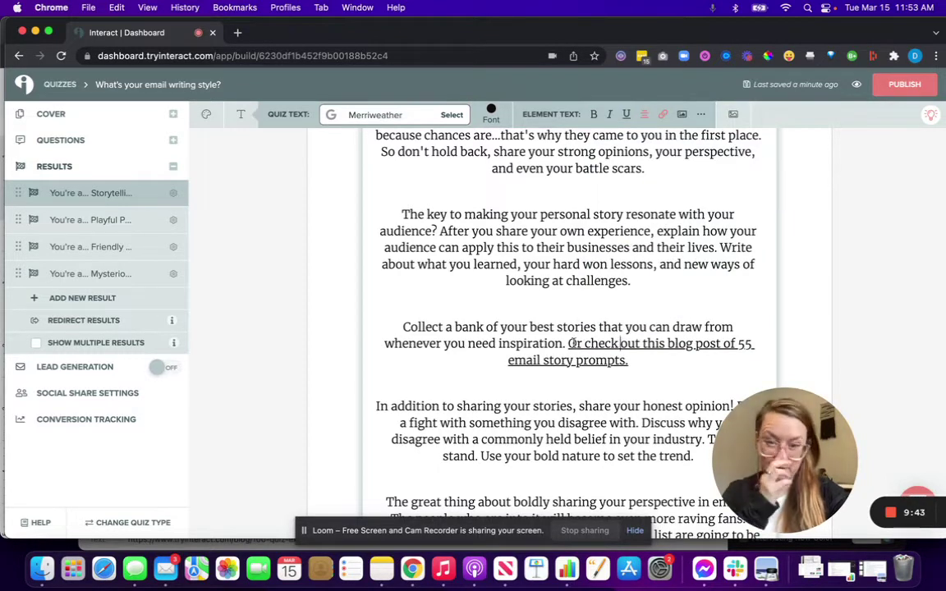
drag(568, 344, 628, 355)
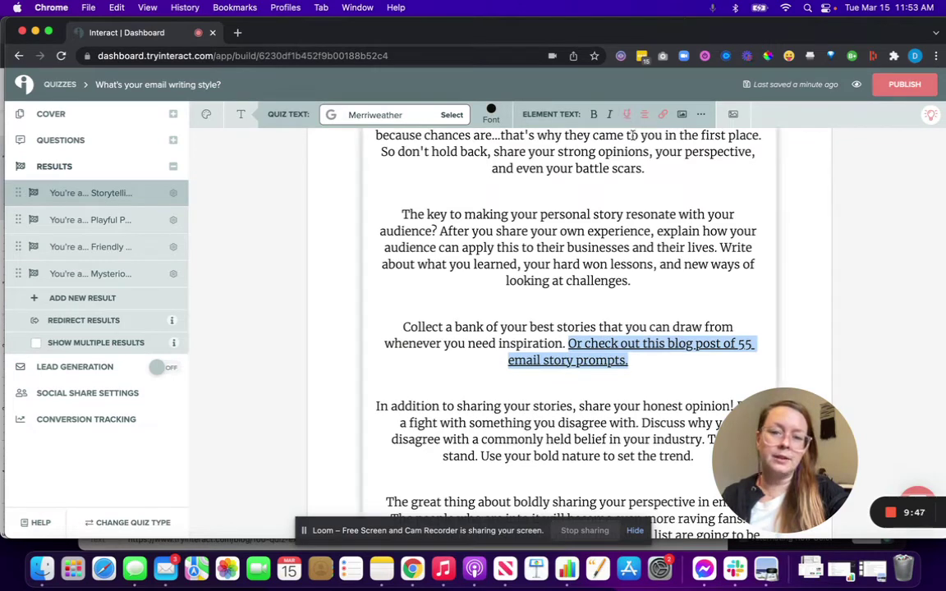
click(638, 358)
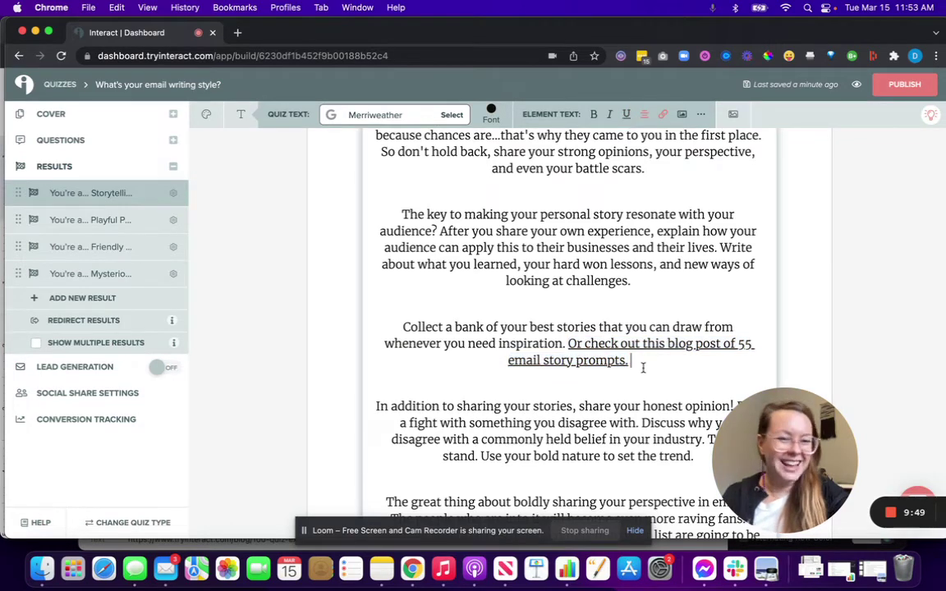
Examine the "Here's a tip for you to win at email..." section and the additional text formatting options
scroll(635, 357, down, 5)
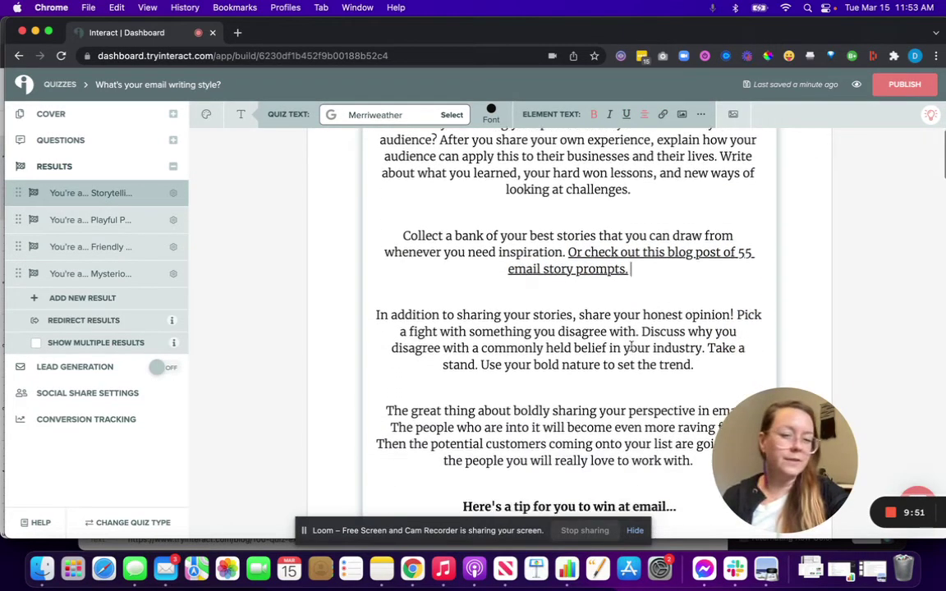
scroll(632, 346, down, 3)
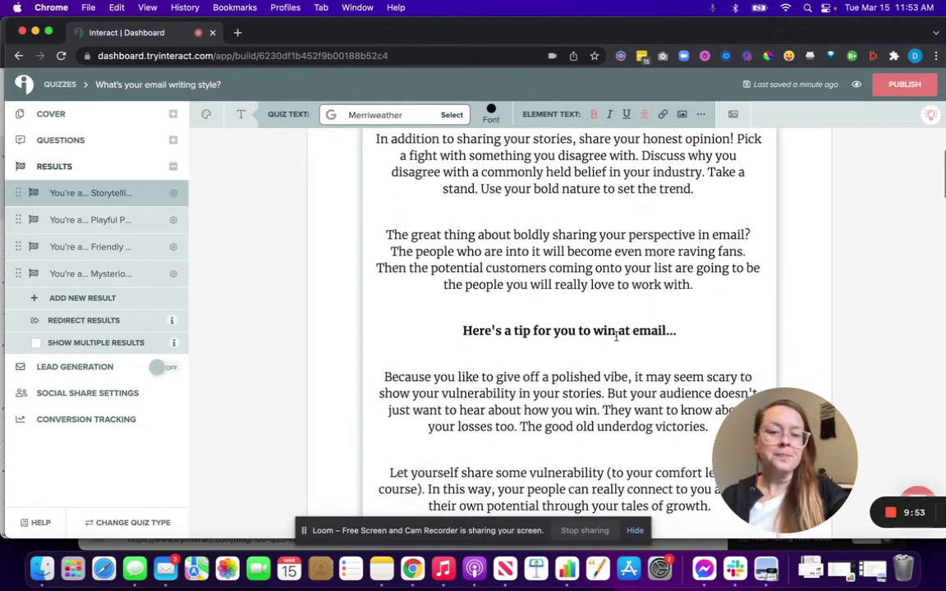
triple_click(584, 257)
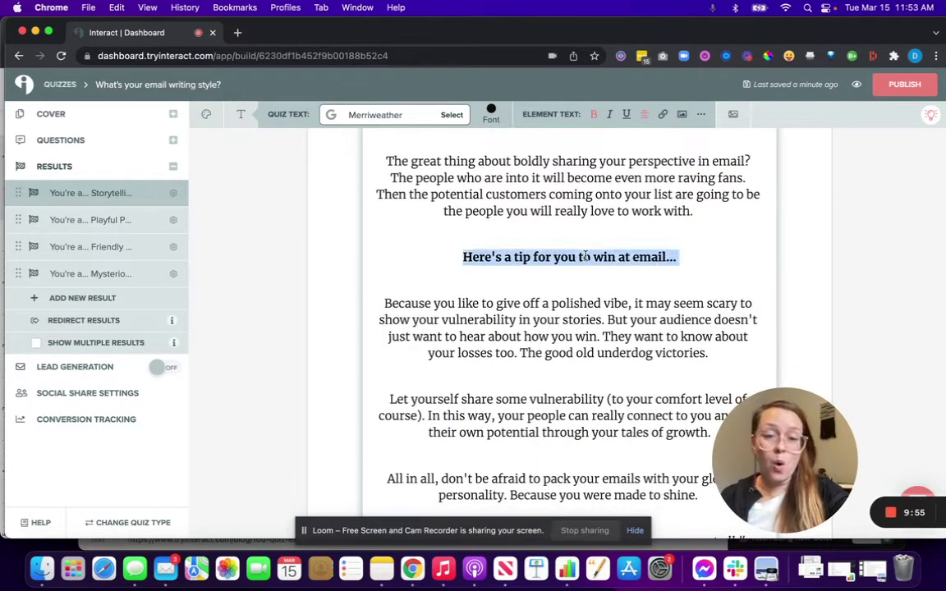
scroll(612, 359, down, 1)
scroll(613, 359, down, 7)
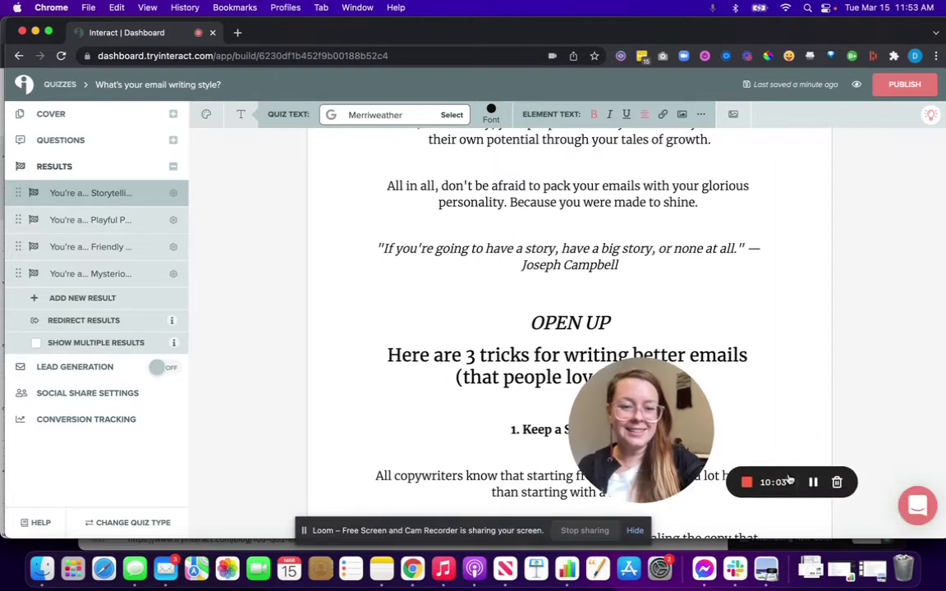
click(701, 115)
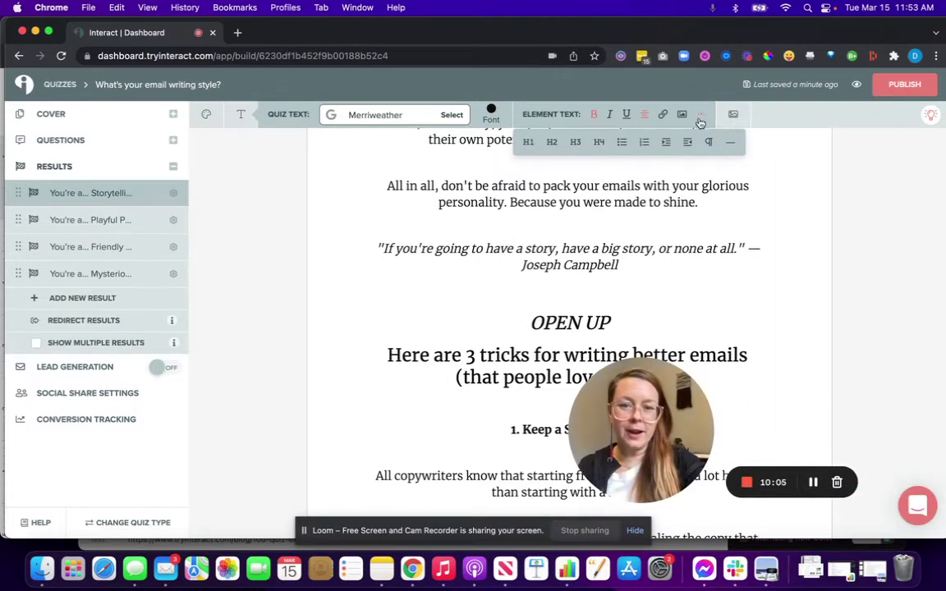
click(700, 119)
click(701, 119)
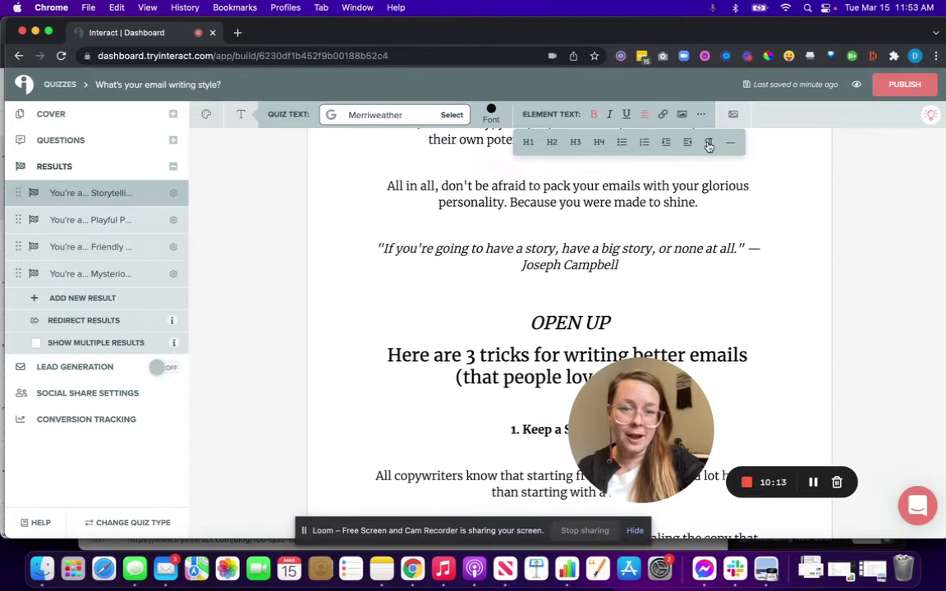
click(702, 115)
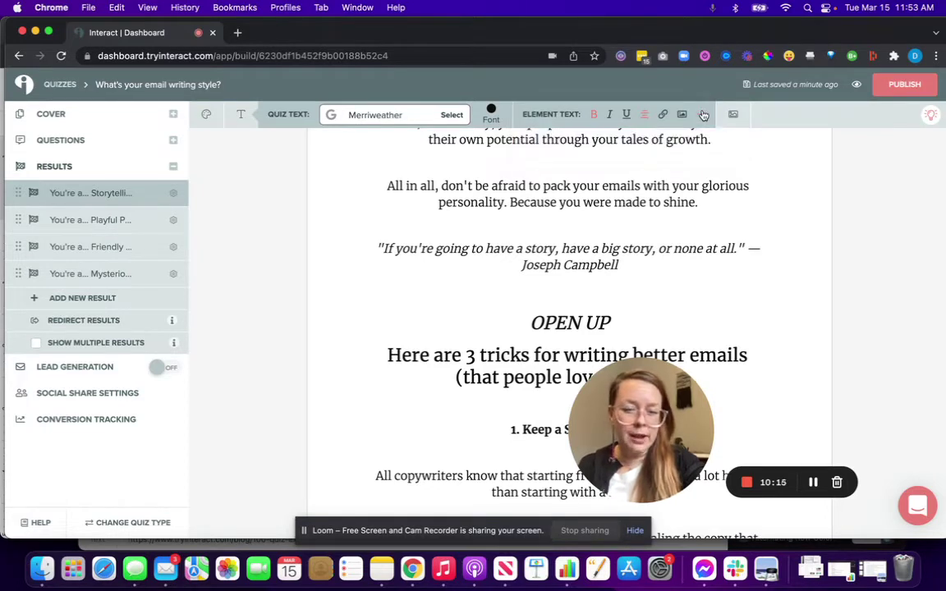
click(703, 115)
click(702, 115)
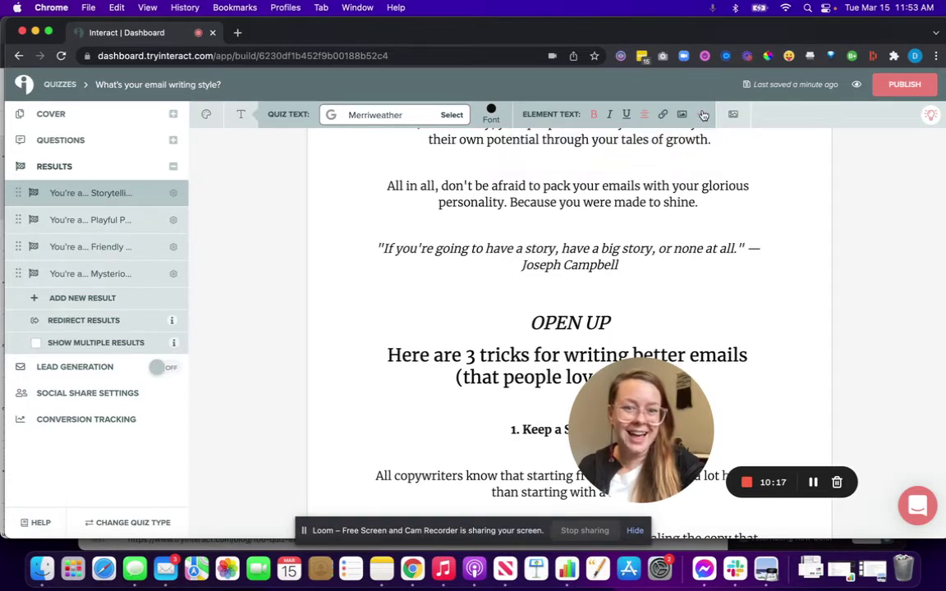
Try the H3 style on the "Here are 3 tricks for writing better emails" heading and settle on H1
scroll(706, 315, down, 2)
click(561, 290)
click(703, 115)
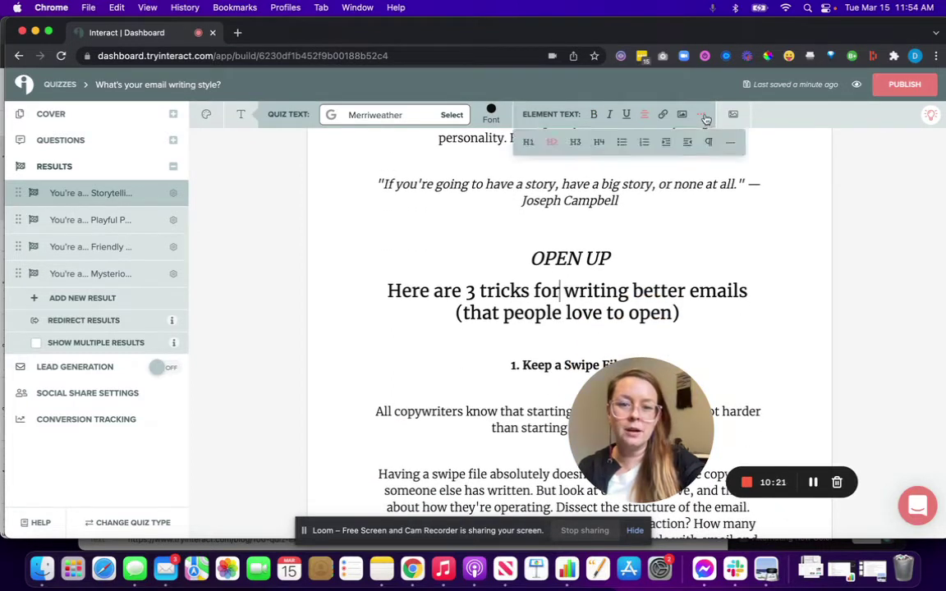
click(575, 144)
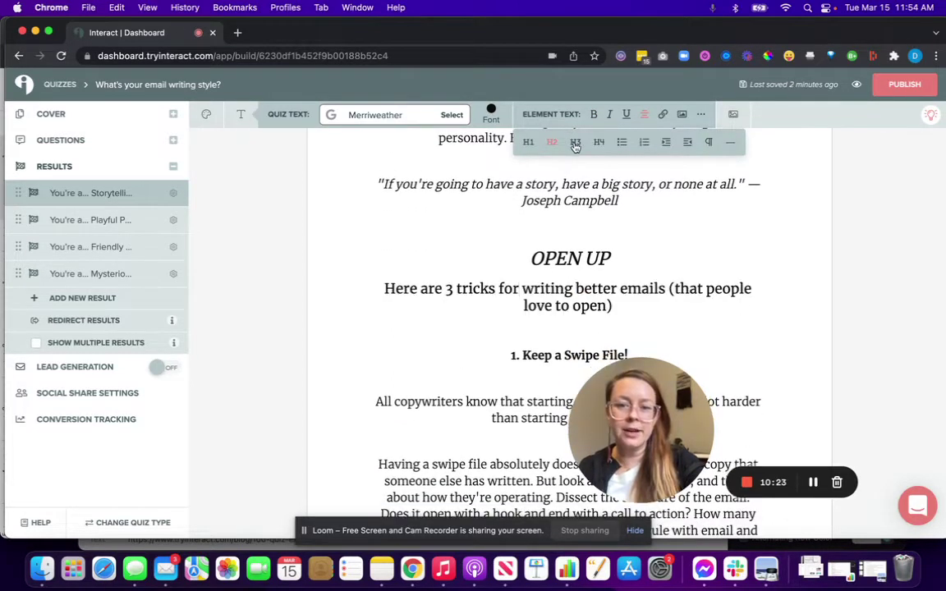
click(530, 142)
click(529, 143)
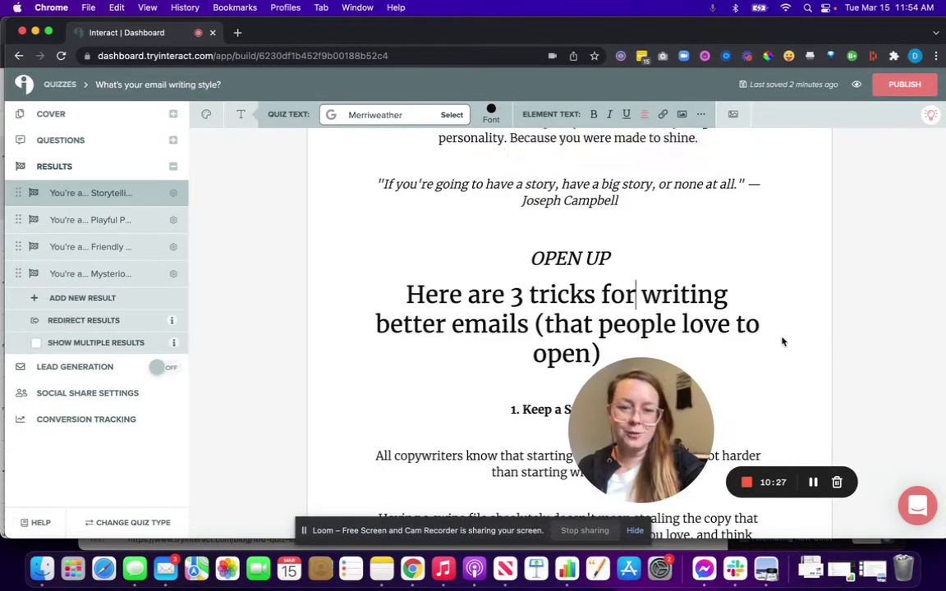
Review the rest of the result description, from the email writing tricks to the "Do you copy?" section with its image and introduction
scroll(782, 342, down, 3)
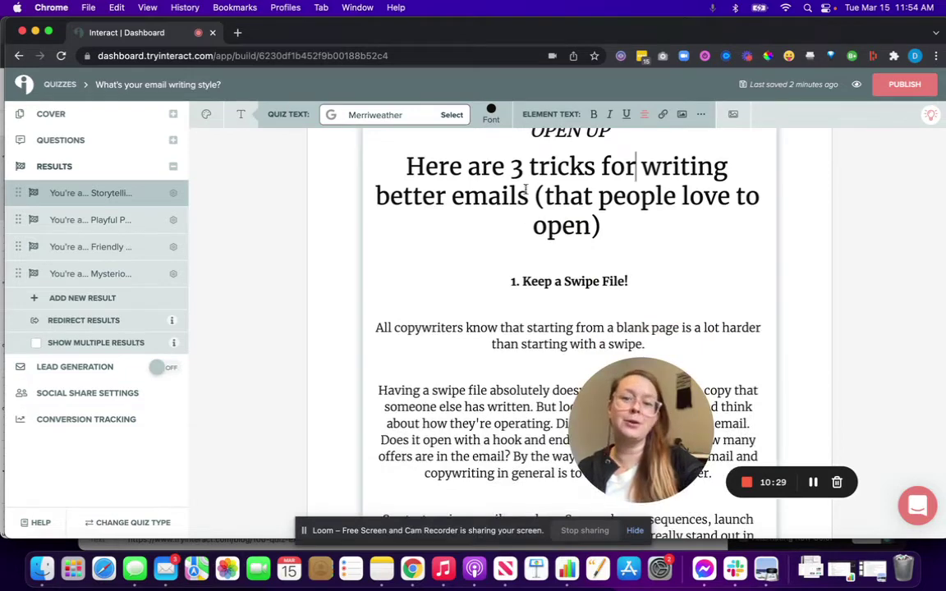
scroll(591, 209, up, 1)
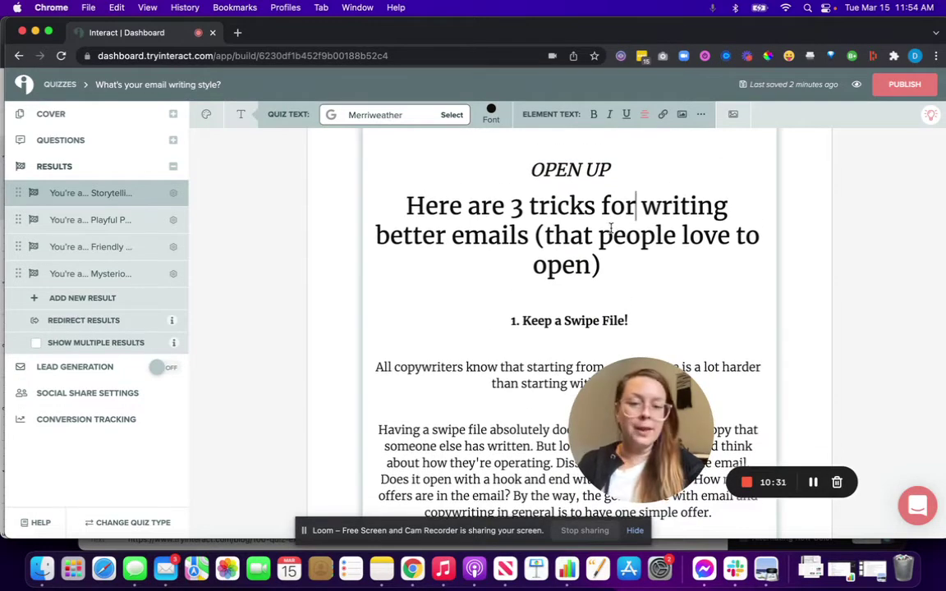
scroll(610, 229, down, 8)
scroll(611, 229, down, 3)
scroll(586, 243, down, 1)
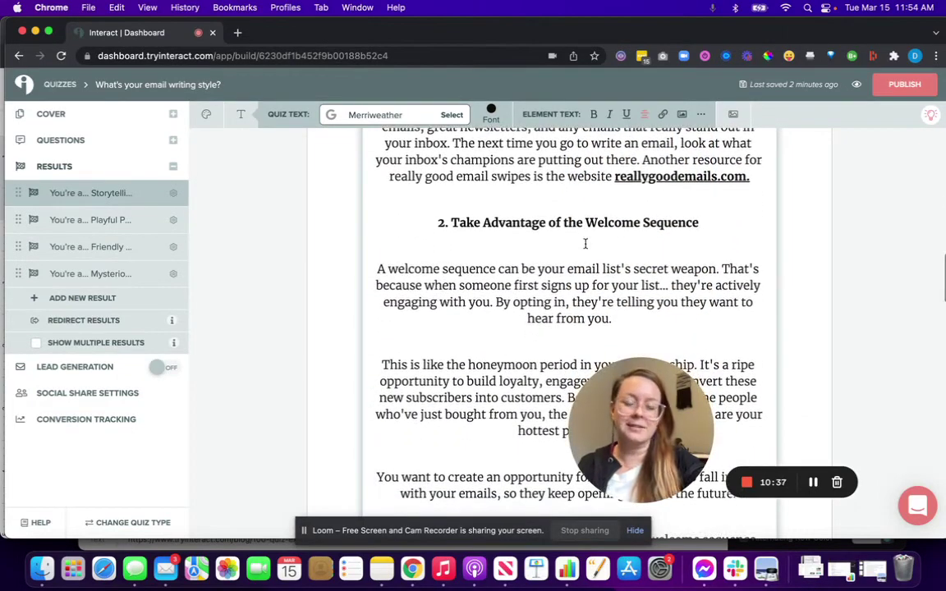
scroll(585, 243, down, 12)
scroll(585, 243, down, 11)
drag(644, 403, 87, 111)
scroll(475, 307, up, 3)
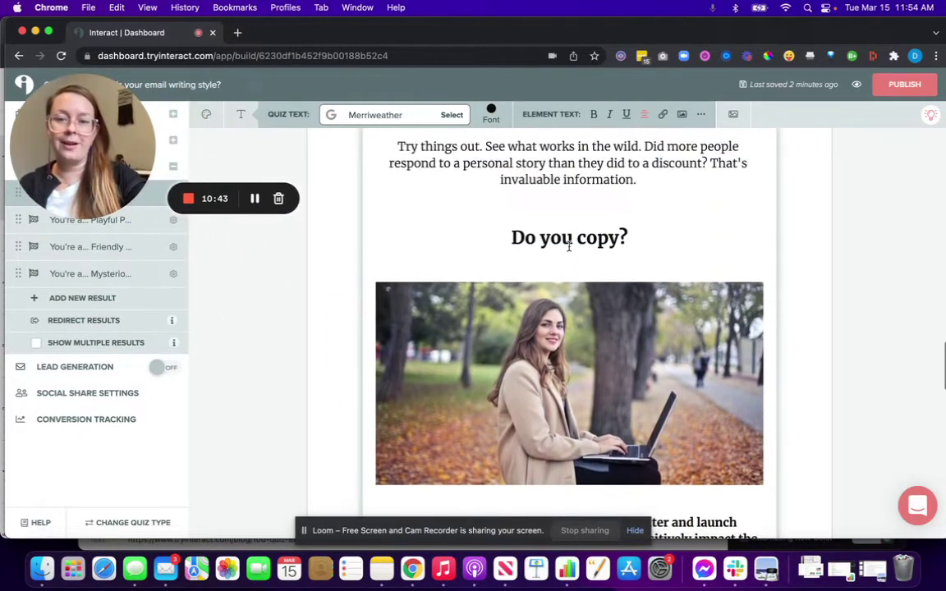
scroll(563, 238, down, 3)
scroll(591, 234, down, 4)
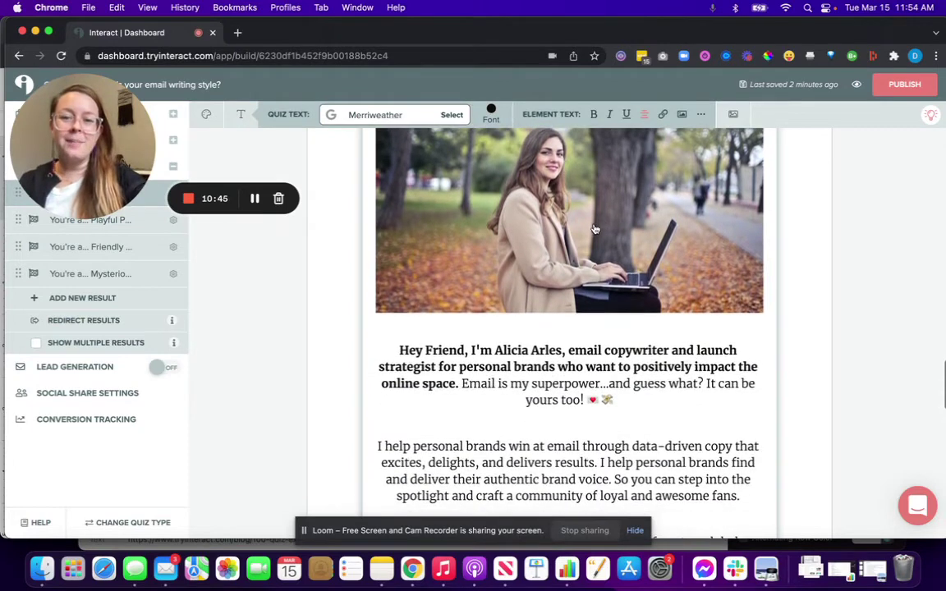
Examine the photo and the personal brand introduction paragraphs below the "Do you copy?" heading
scroll(596, 230, up, 4)
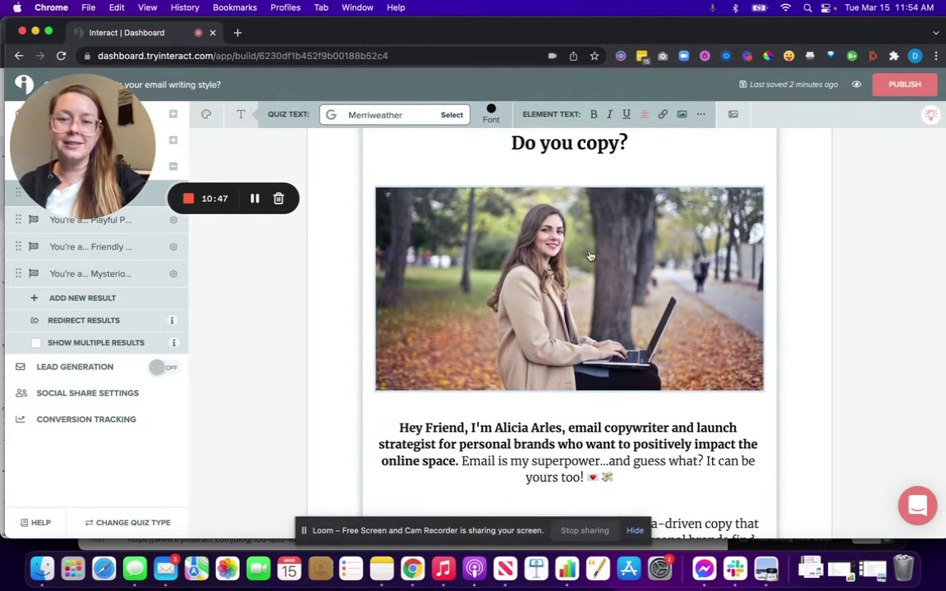
scroll(588, 267, down, 2)
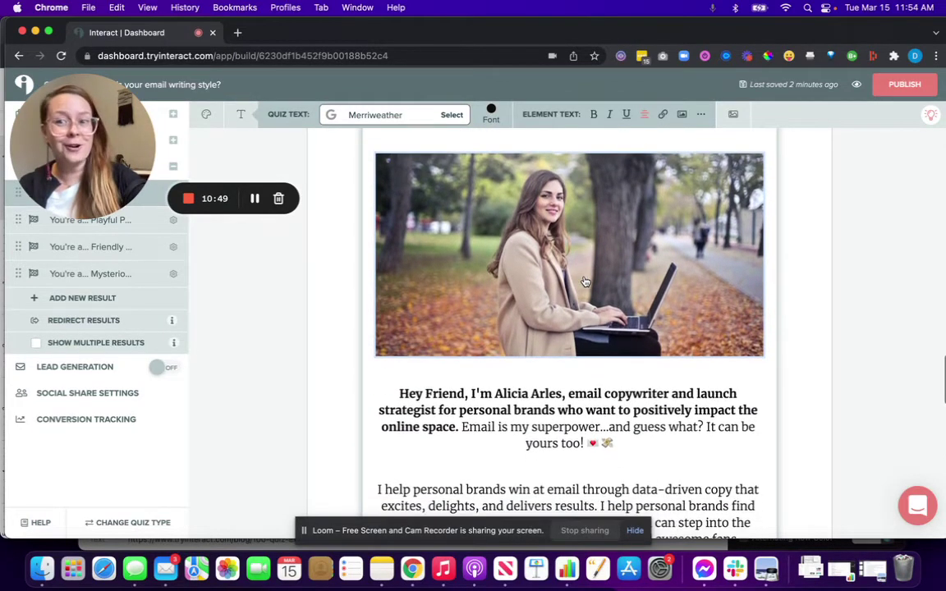
scroll(585, 282, down, 3)
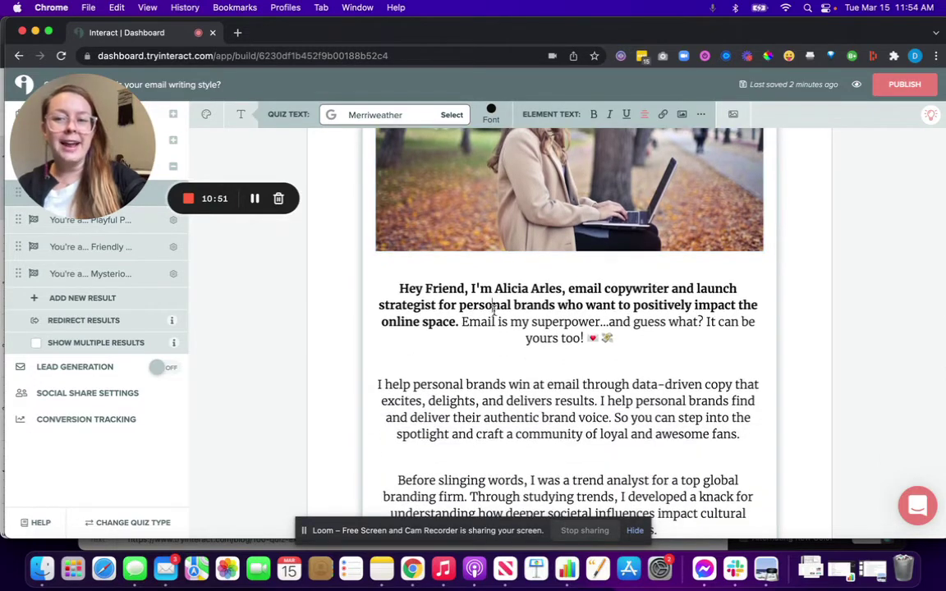
drag(493, 305, 581, 435)
scroll(585, 435, down, 6)
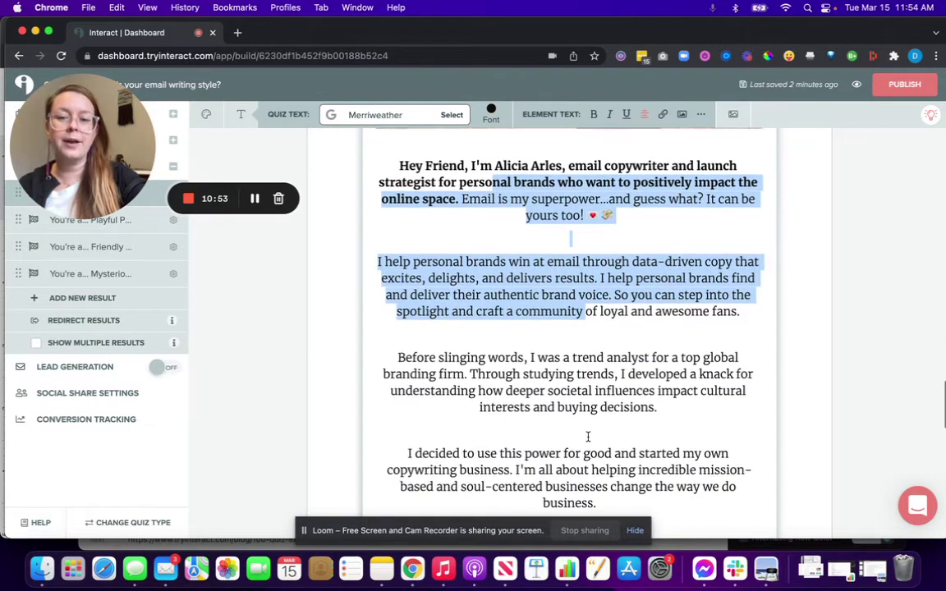
scroll(588, 436, up, 1)
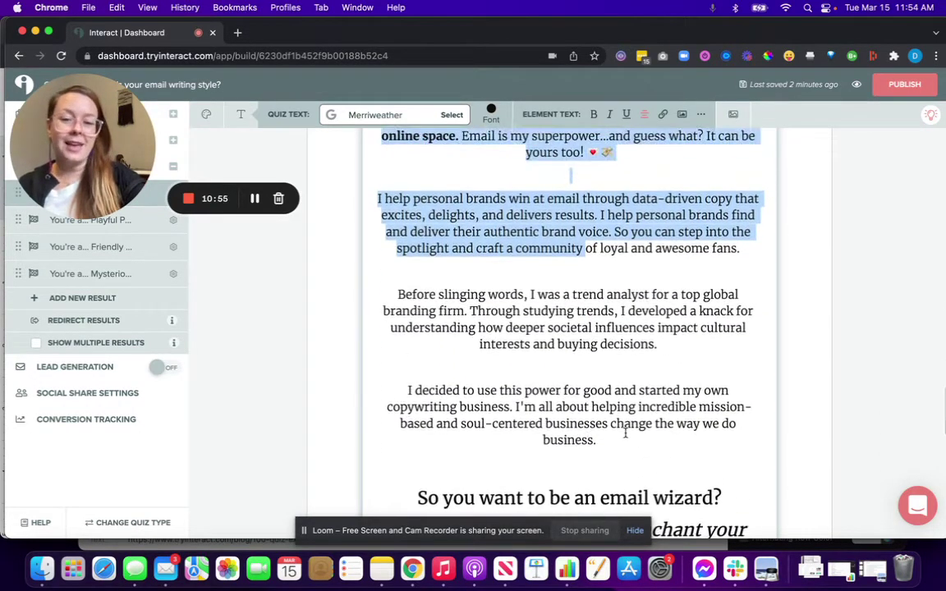
drag(625, 433, 400, 148)
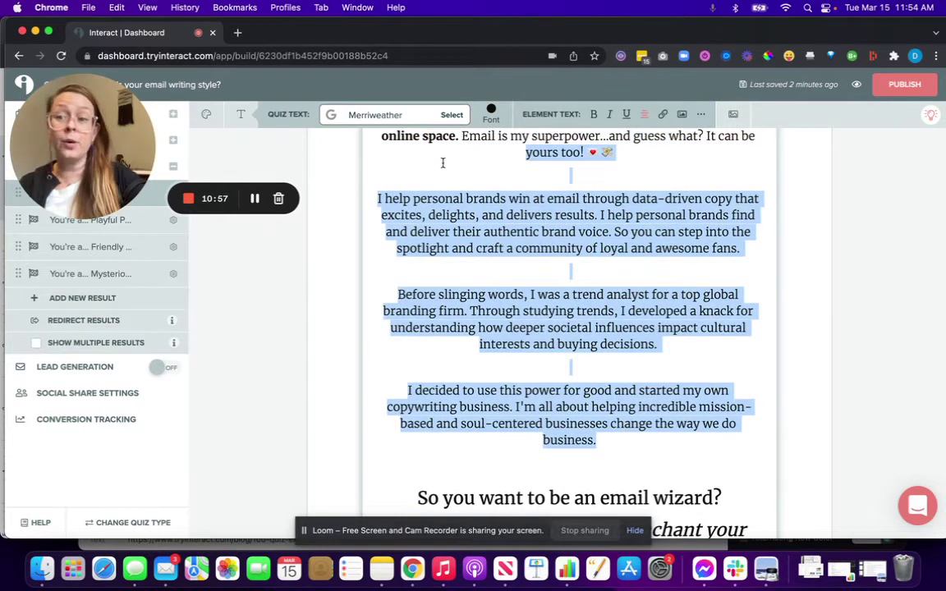
scroll(487, 256, up, 1)
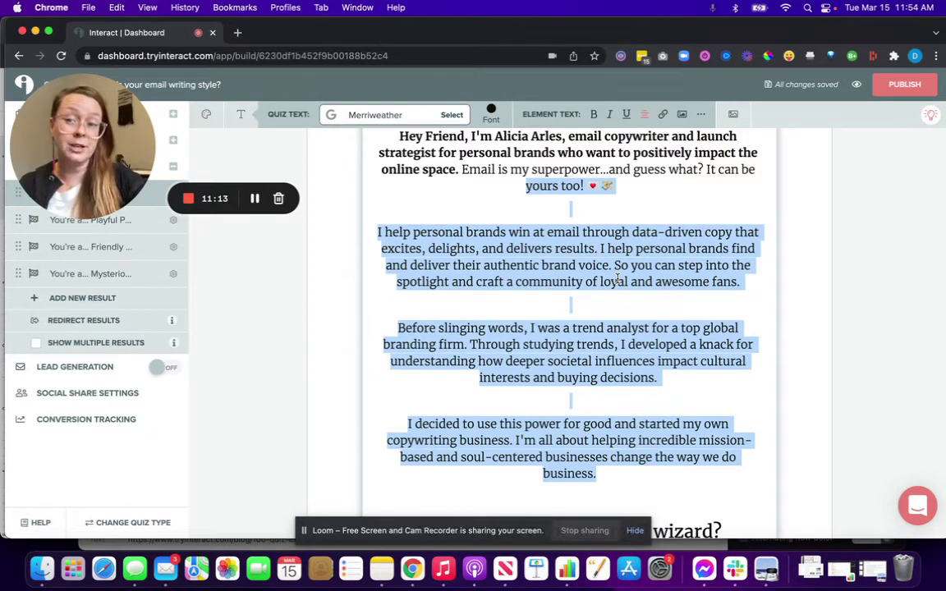
click(584, 313)
Review the three numbered resources under "So you want to be an email wizard?", from the podcast interview to the strategy session
scroll(649, 351, down, 2)
scroll(649, 351, down, 5)
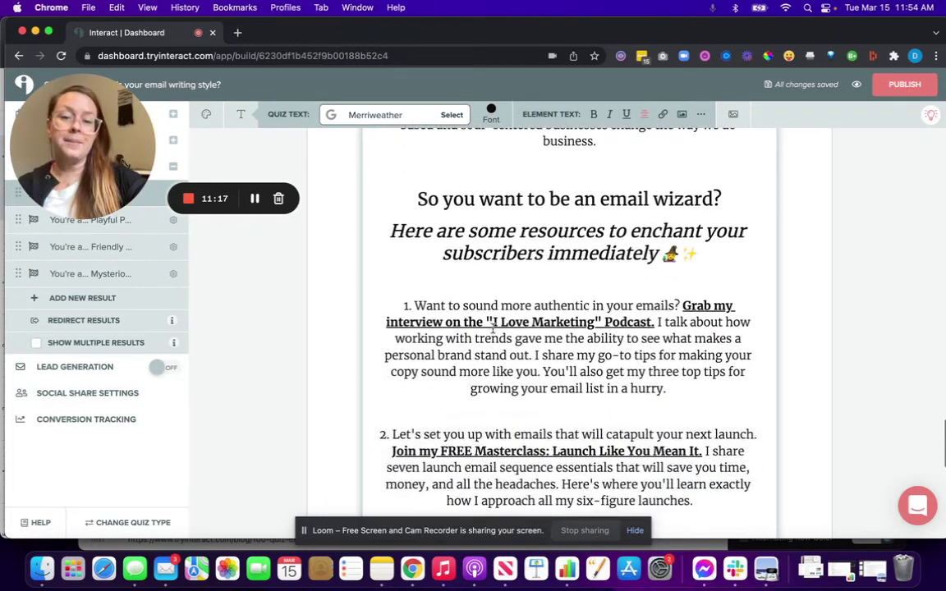
scroll(509, 345, down, 1)
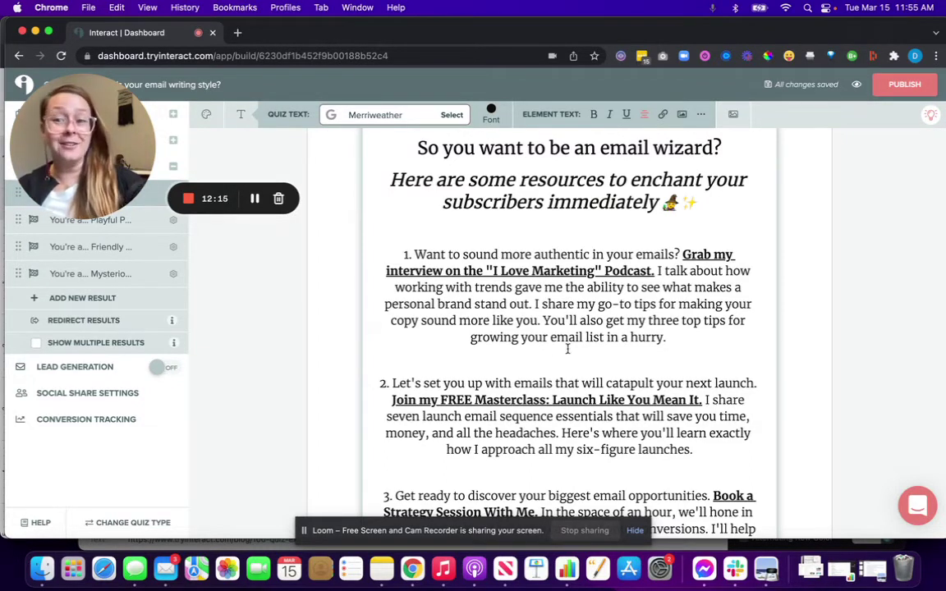
scroll(621, 397, down, 1)
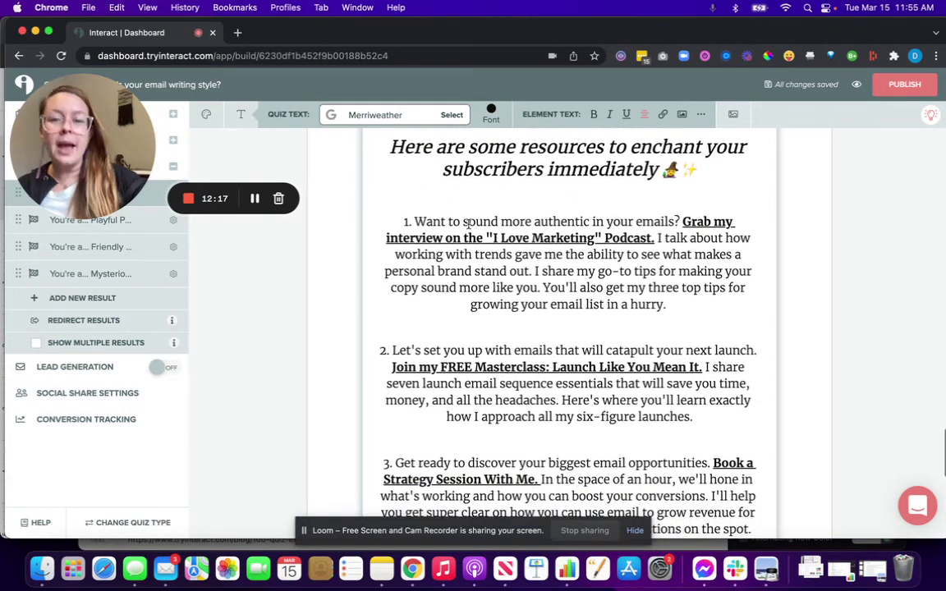
drag(413, 222, 574, 332)
scroll(573, 332, down, 2)
drag(400, 263, 548, 326)
scroll(493, 312, down, 2)
drag(397, 277, 573, 326)
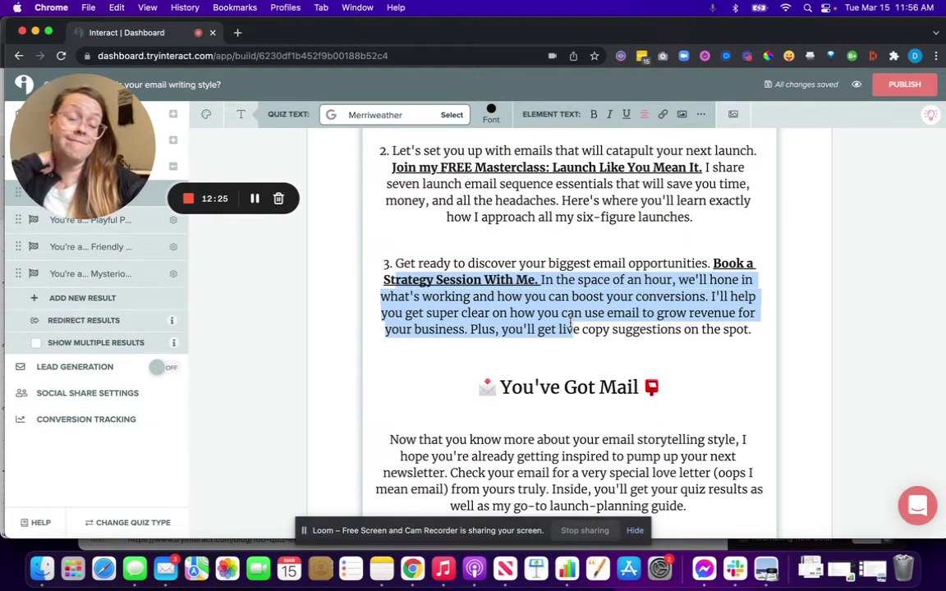
Set the result's call-to-action button text to "Join the masterclass!"
scroll(573, 325, down, 5)
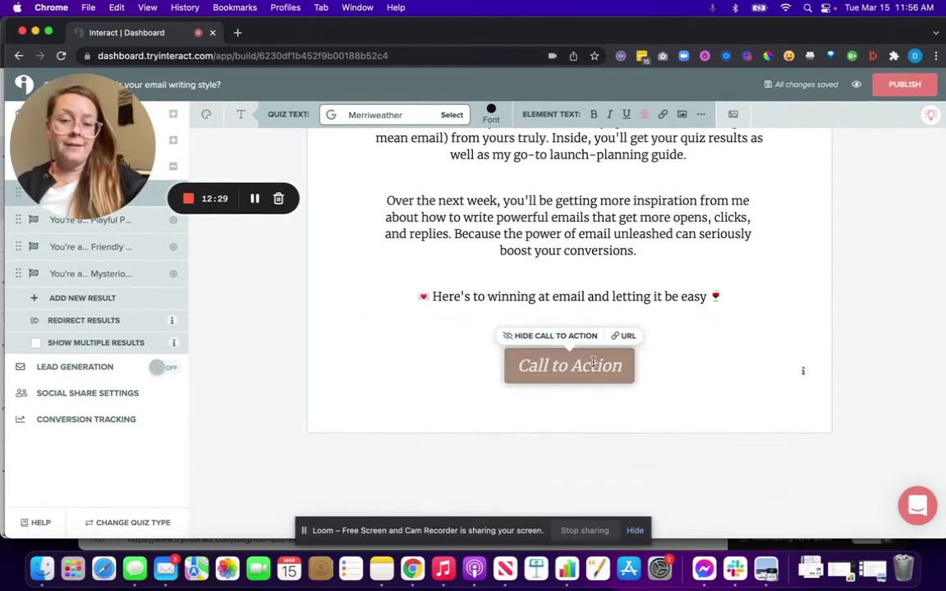
scroll(575, 345, up, 4)
scroll(581, 373, up, 2)
scroll(550, 252, down, 4)
scroll(550, 252, down, 3)
click(547, 362)
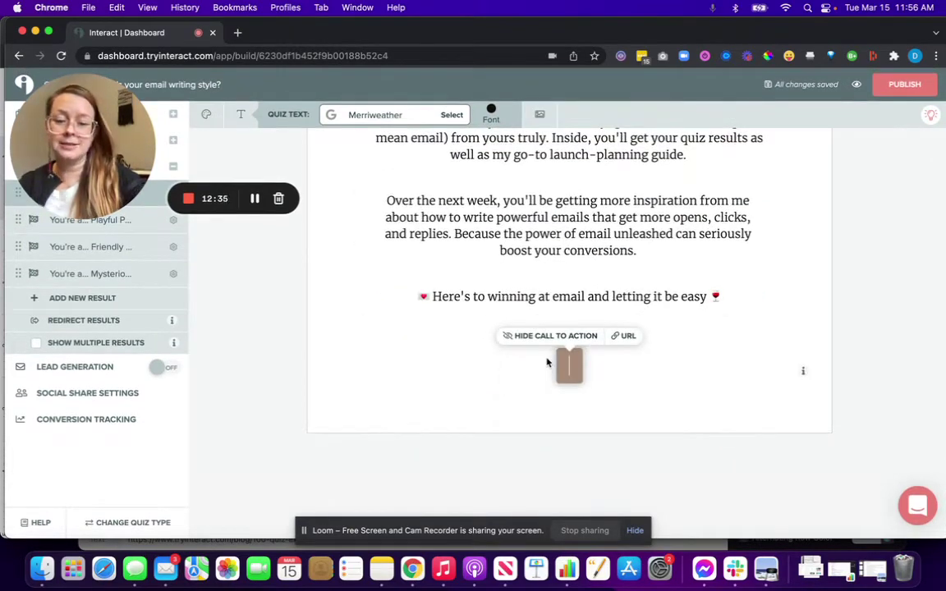
text(Join the masterclass!)
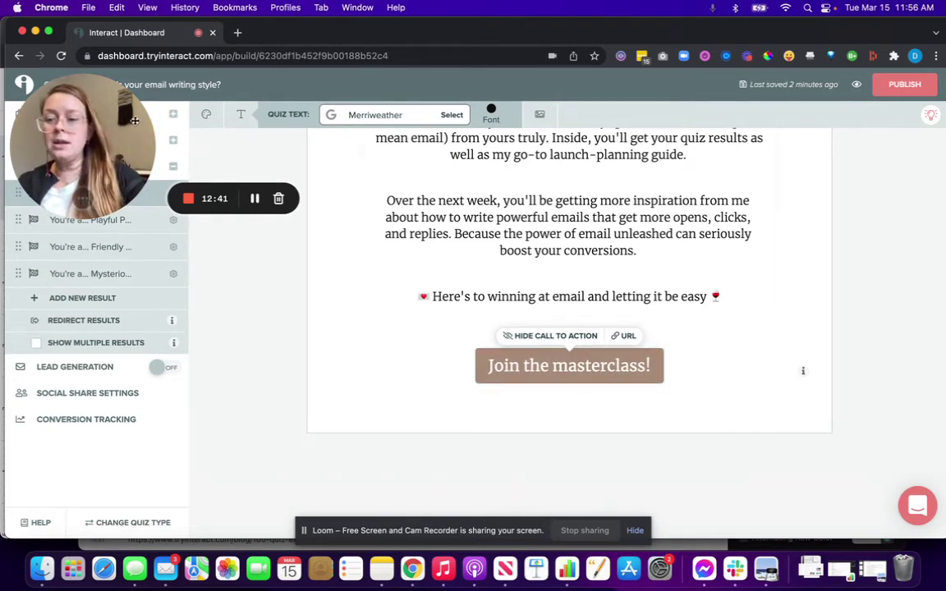
Publish the changes to the email writing style quiz
drag(117, 110, 677, 190)
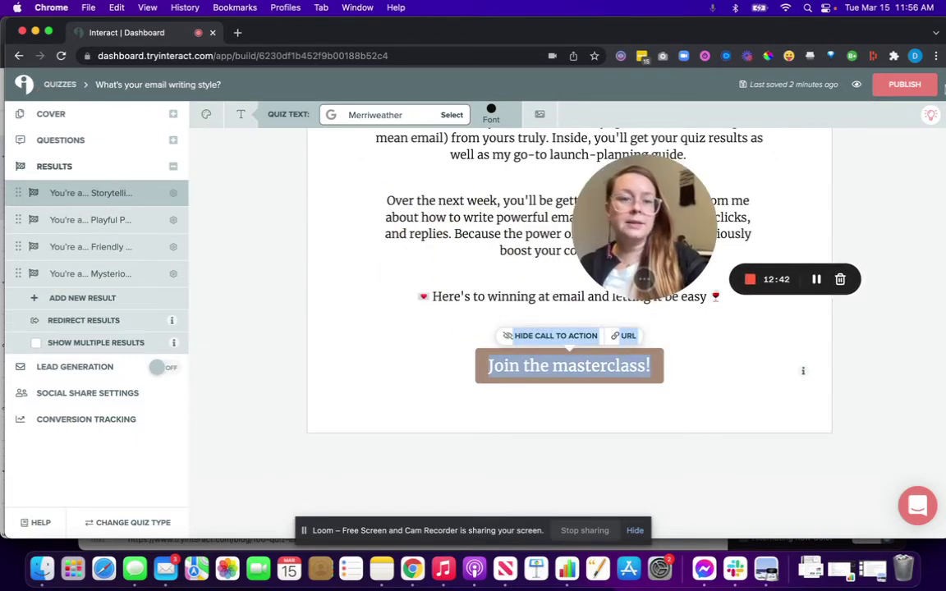
click(895, 84)
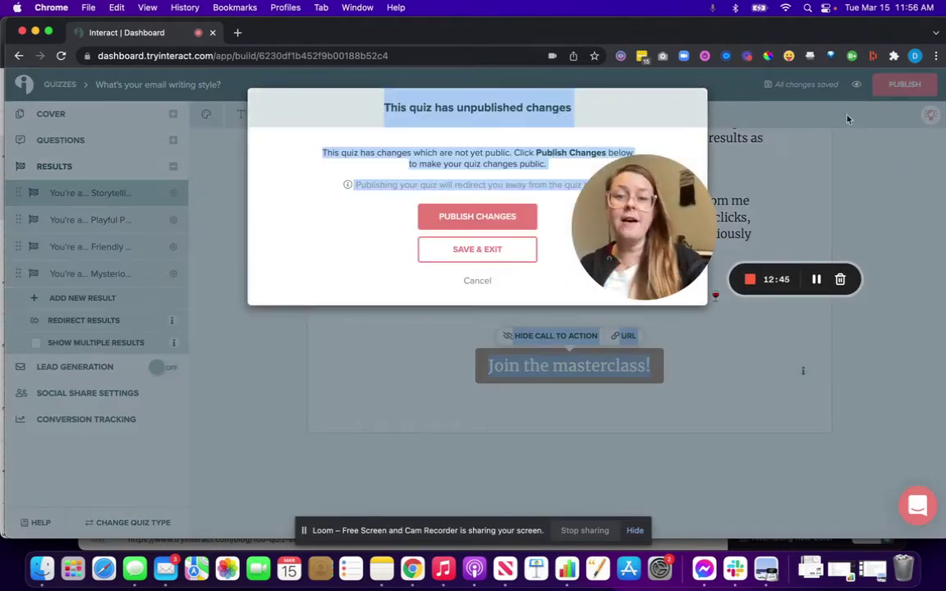
click(449, 217)
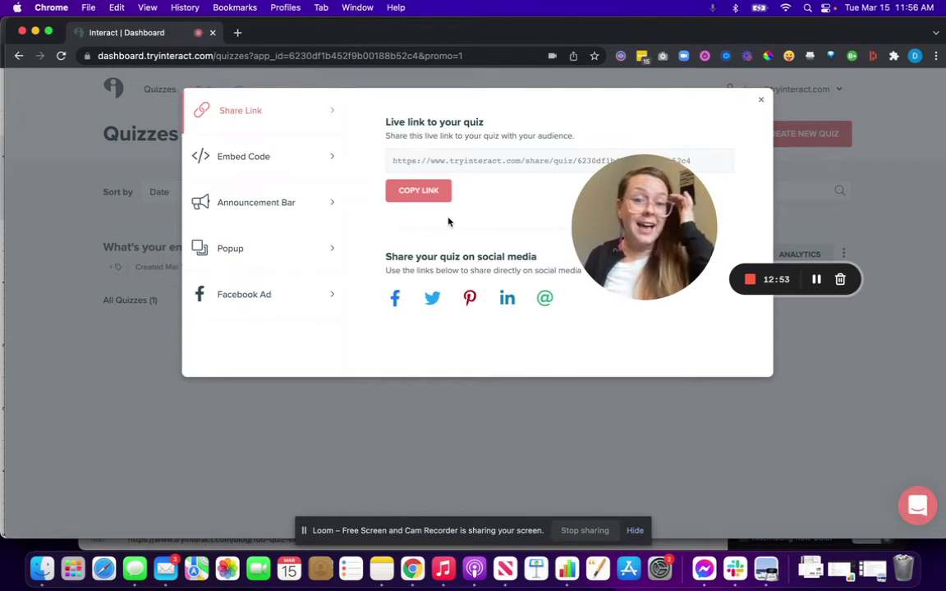
Copy the quiz's live share link, view the published quiz in a new browser tab and return to the dashboard
drag(651, 241, 605, 426)
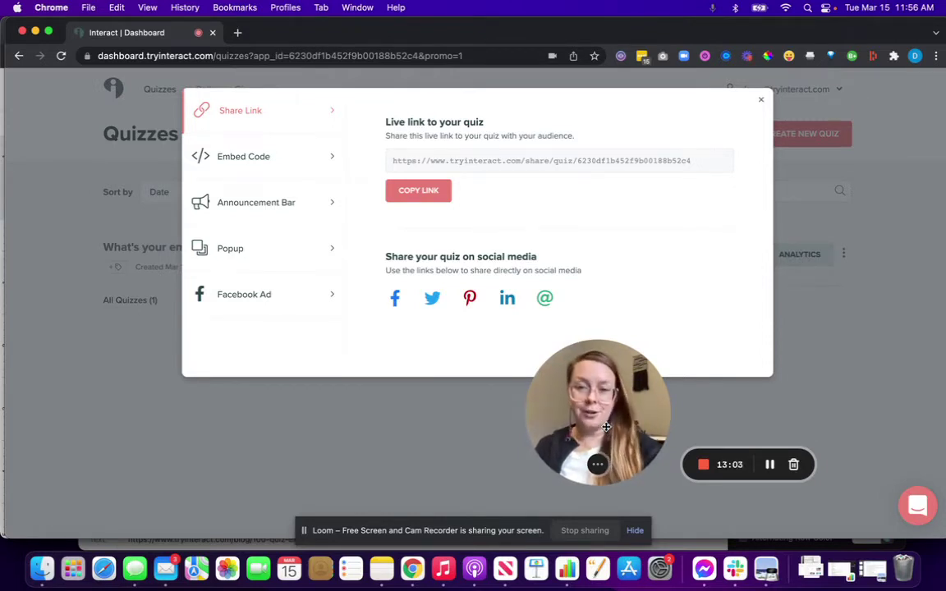
click(419, 196)
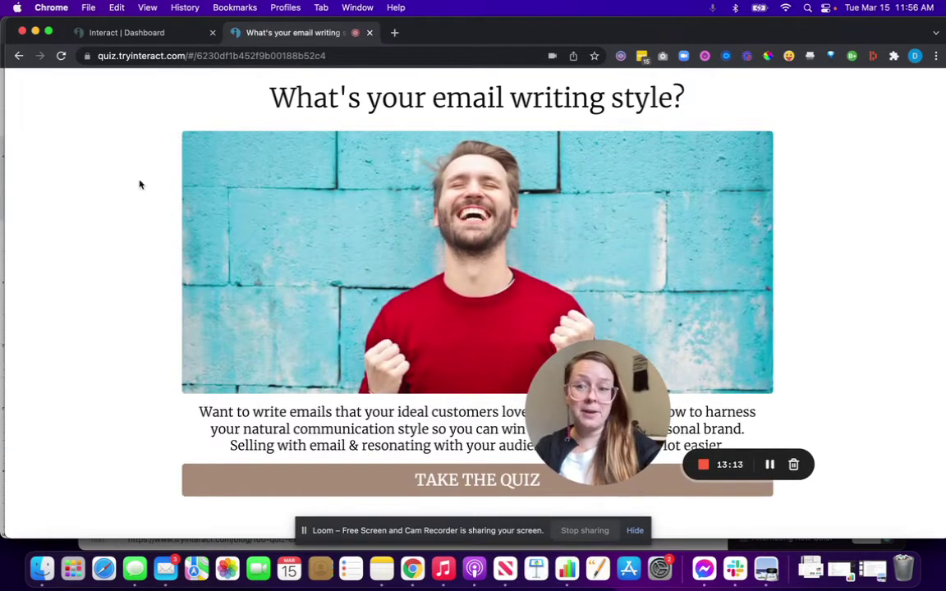
click(143, 35)
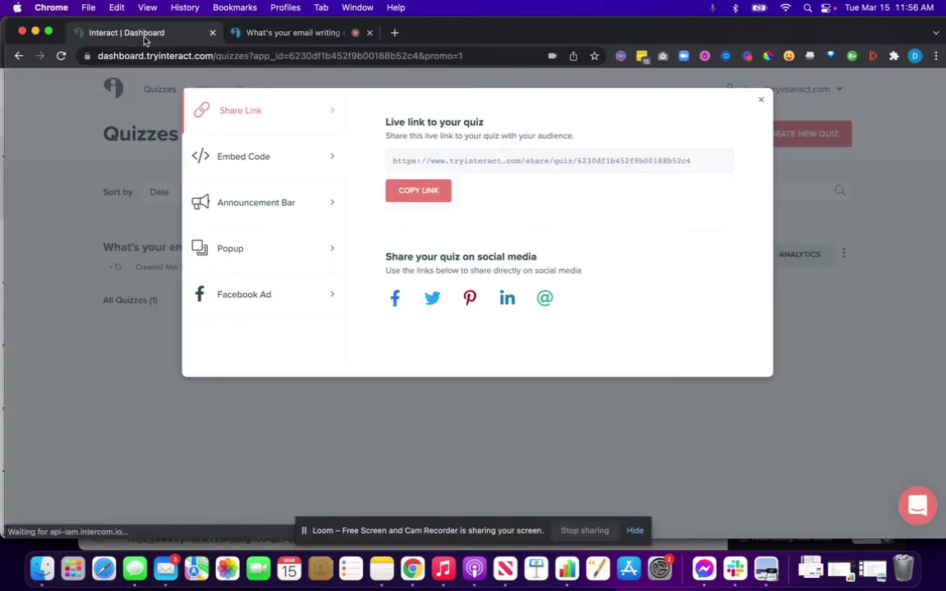
Review the embed code, announcement bar and popup options for promoting the quiz
click(249, 157)
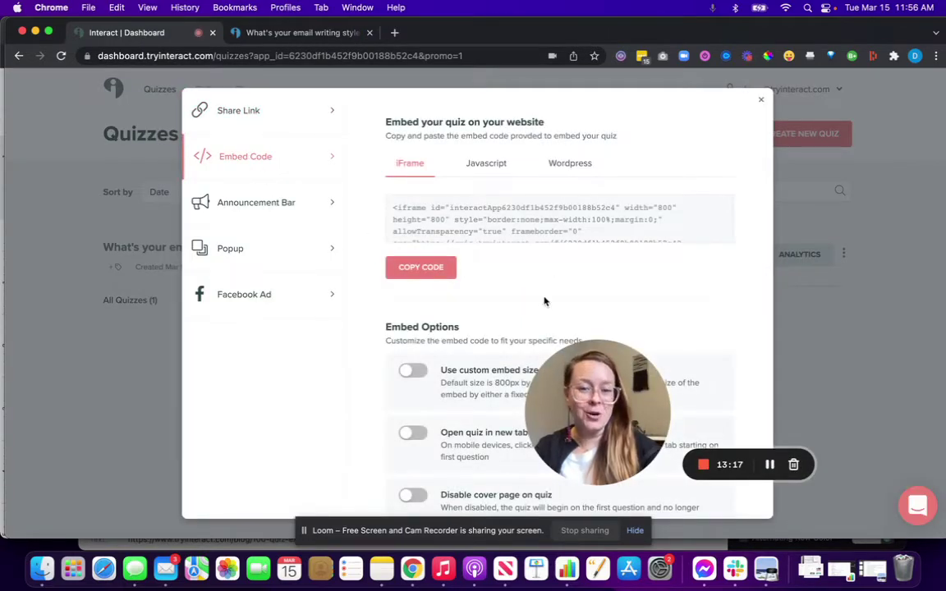
click(243, 215)
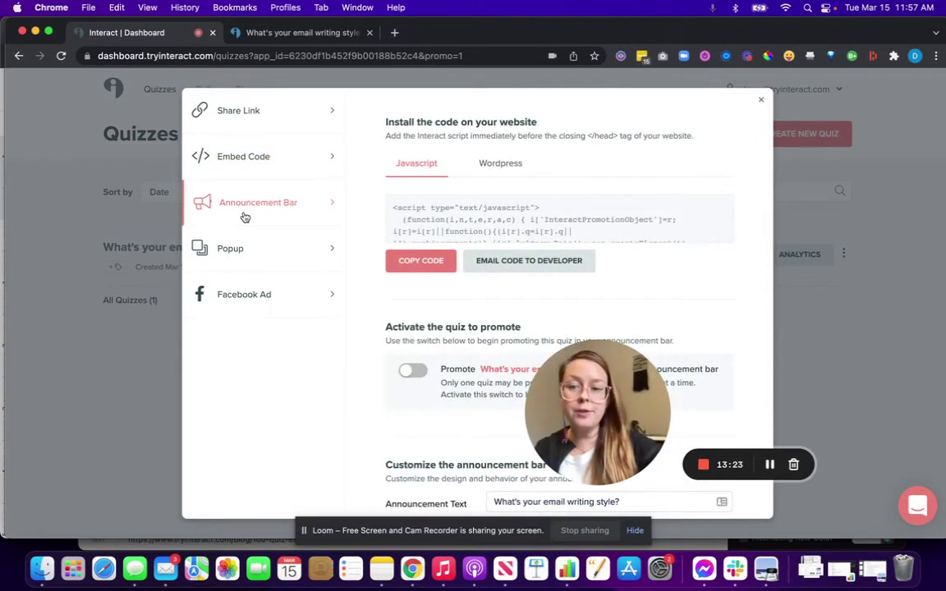
click(250, 252)
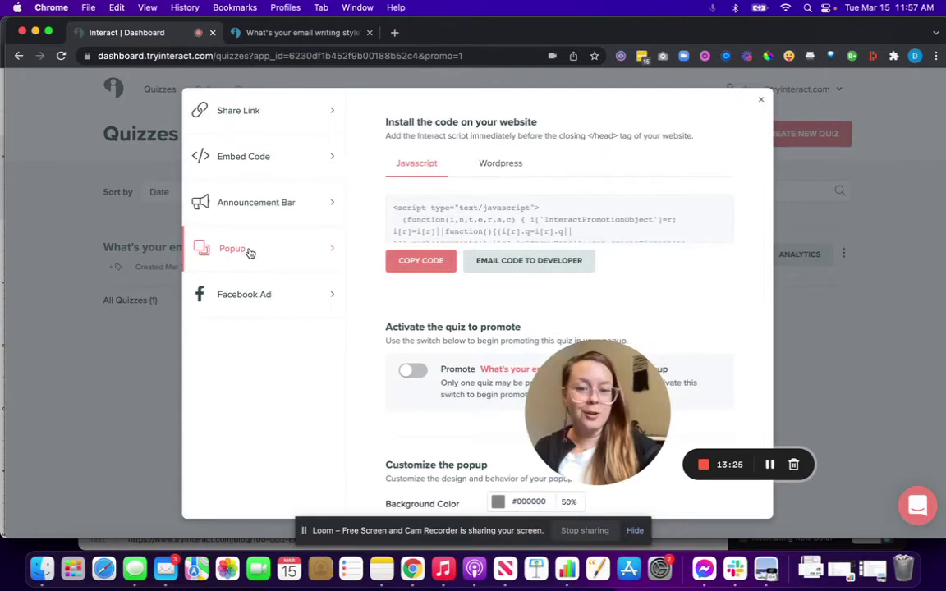
scroll(492, 220, down, 3)
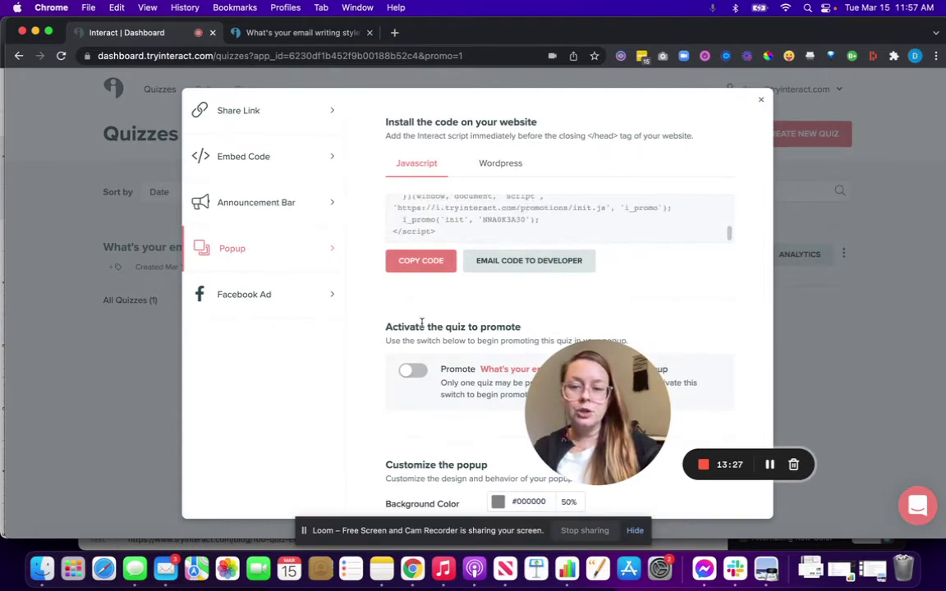
scroll(421, 324, down, 6)
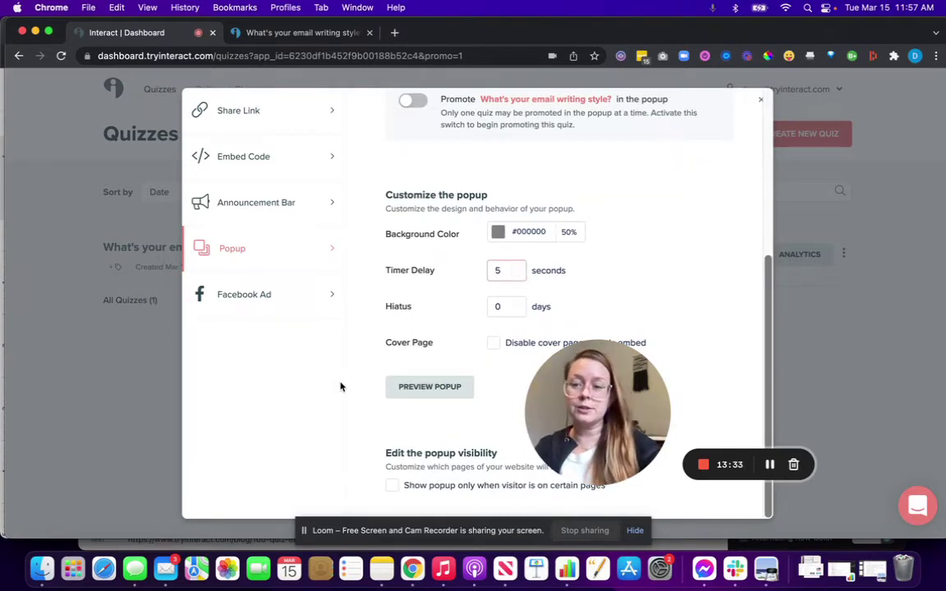
Examine the Facebook ad instructions and preview, try the option to skip the cover page, and close the sharing options
click(293, 295)
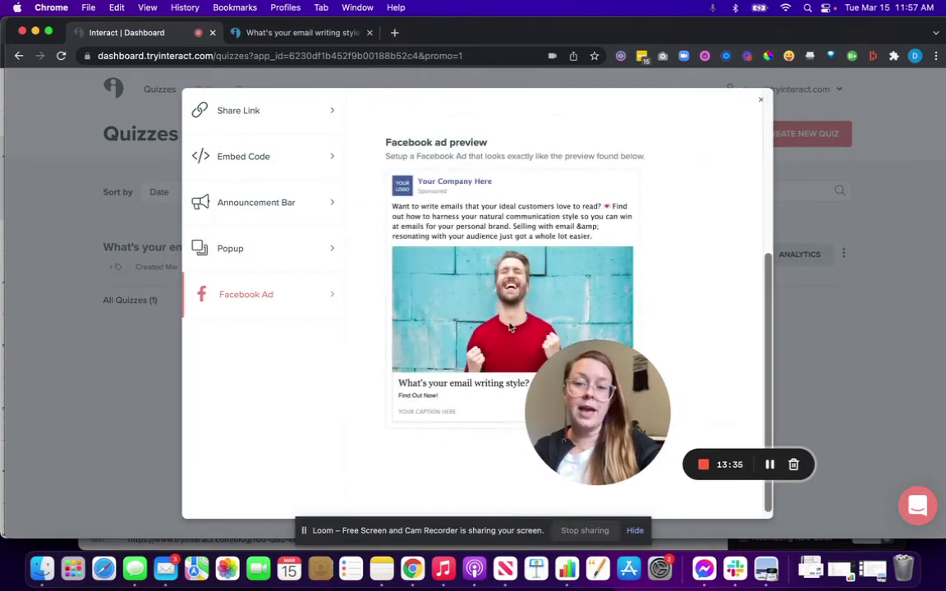
scroll(503, 321, down, 1)
drag(614, 421, 651, 353)
scroll(445, 269, up, 5)
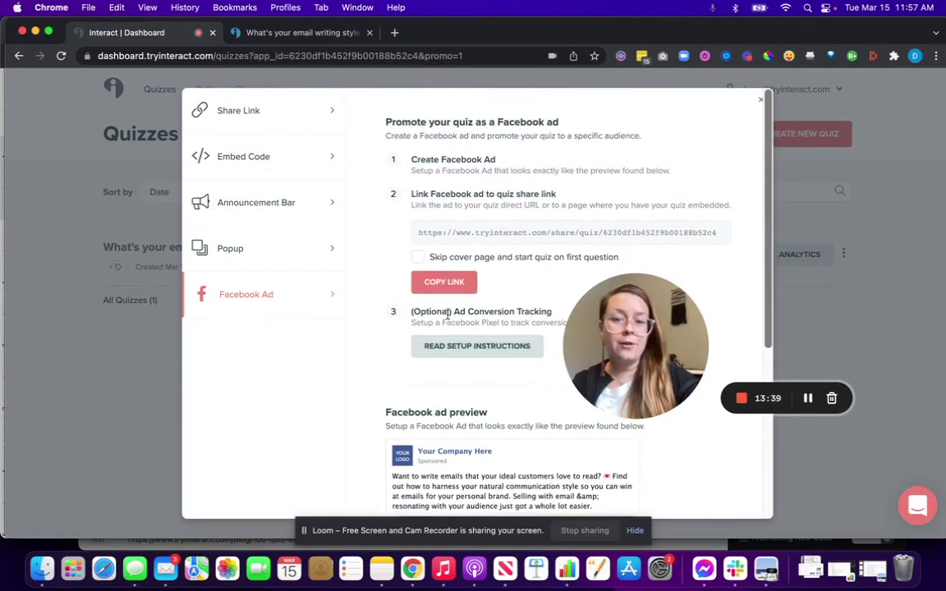
click(418, 258)
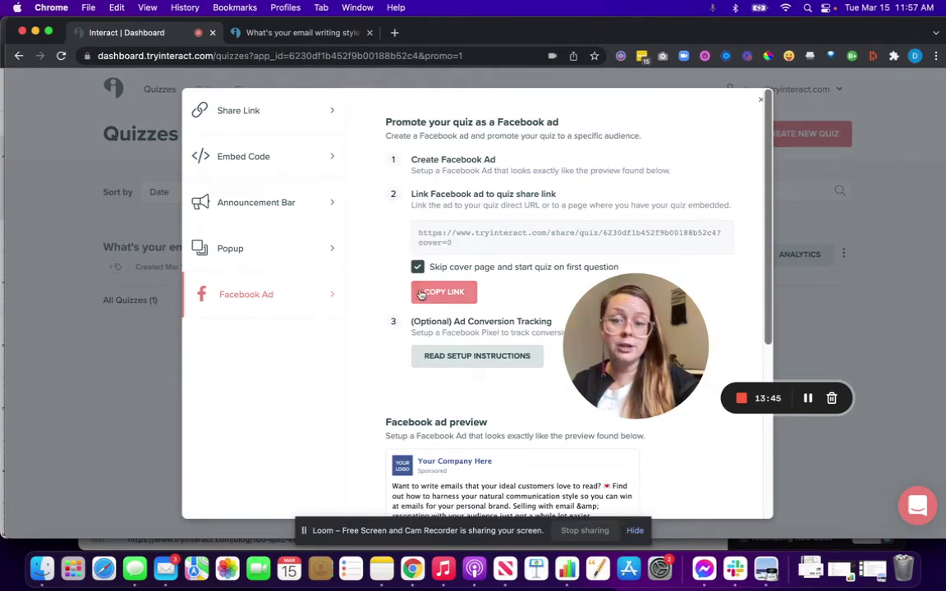
click(417, 267)
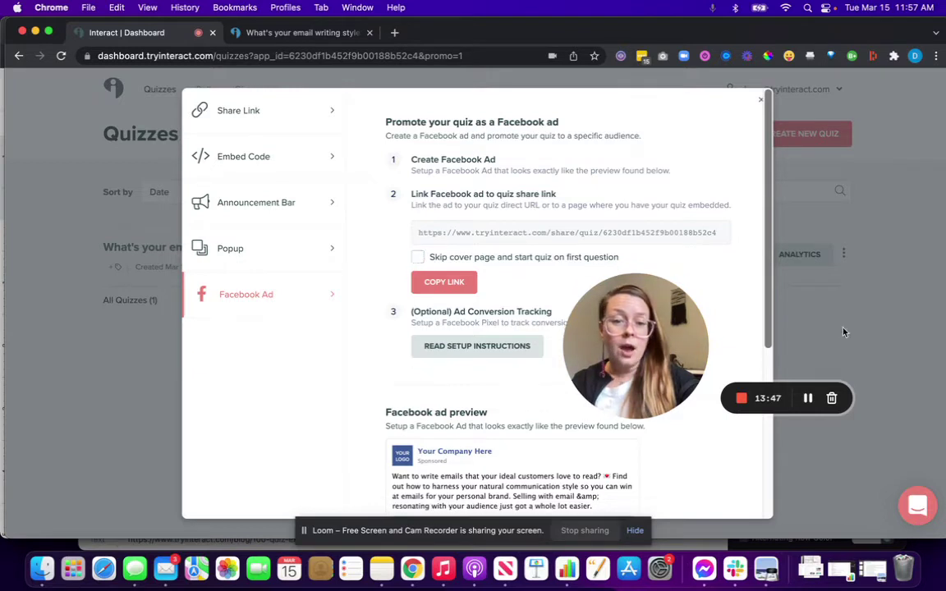
click(866, 332)
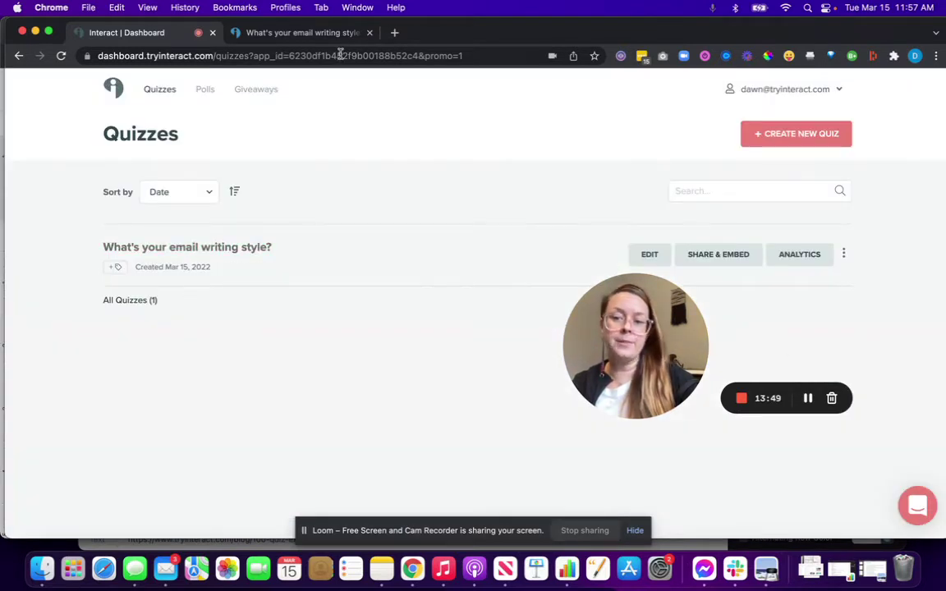
Create a new scored quiz from scratch and return to the quizzes list
click(813, 133)
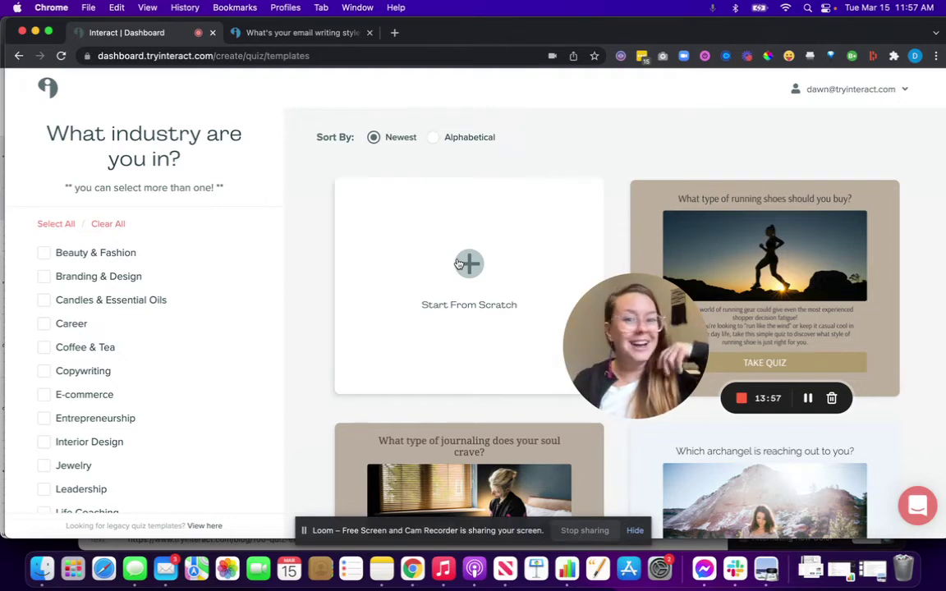
click(459, 263)
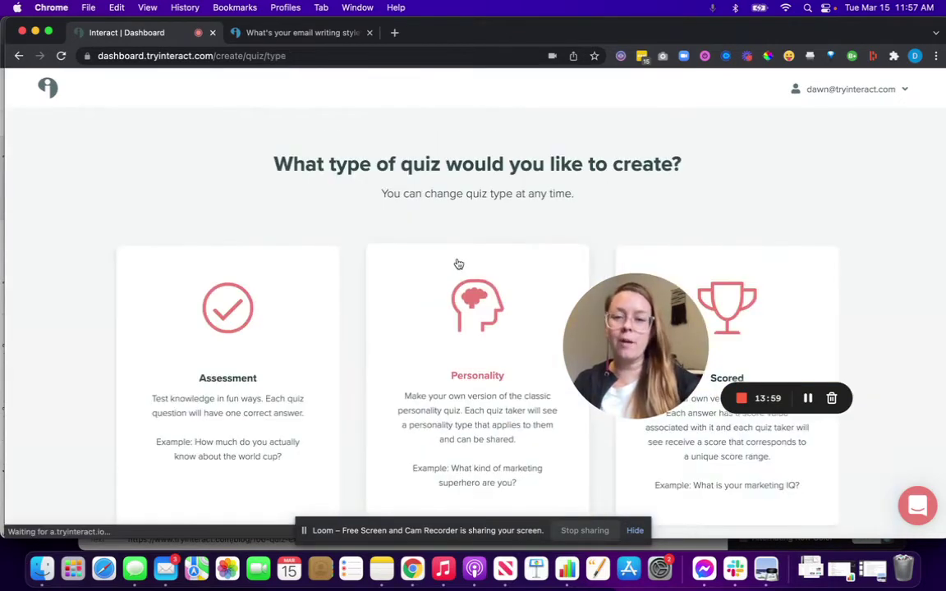
drag(648, 332, 662, 133)
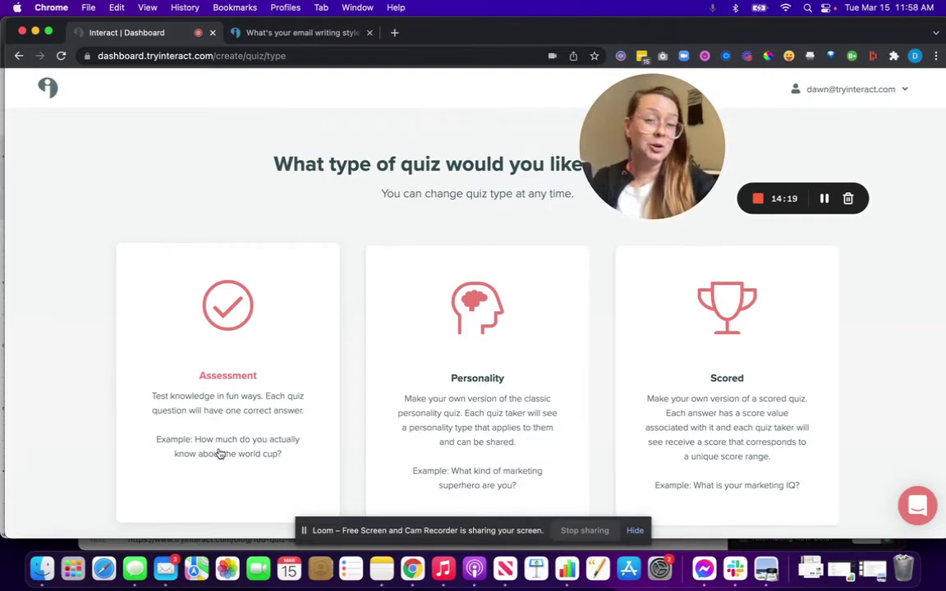
click(681, 401)
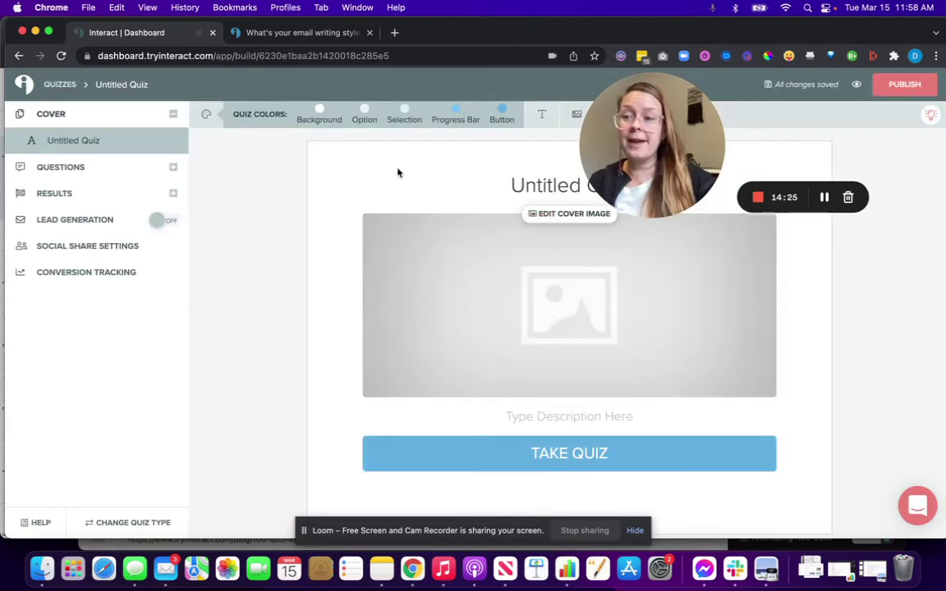
click(59, 87)
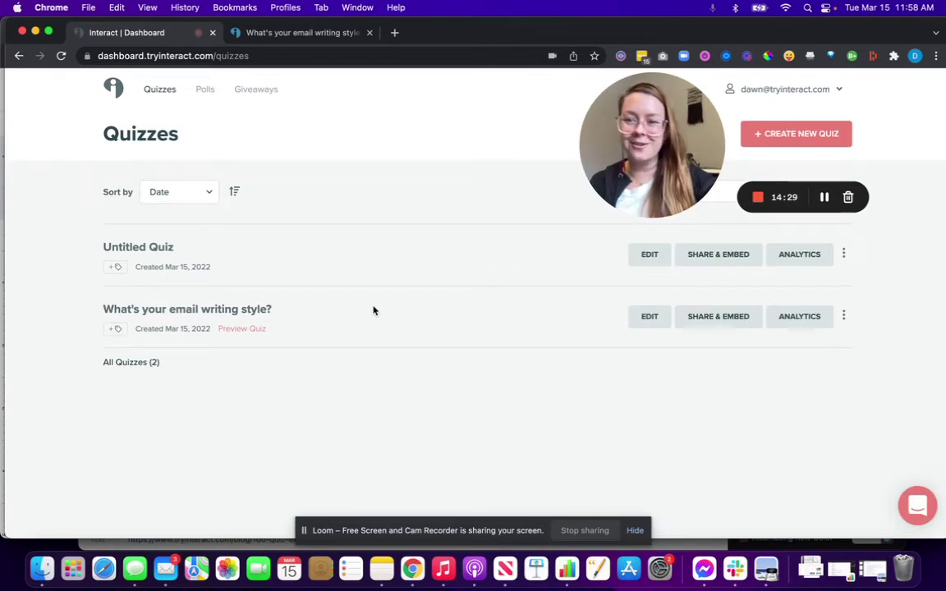
Create a new personality quiz from scratch
click(822, 138)
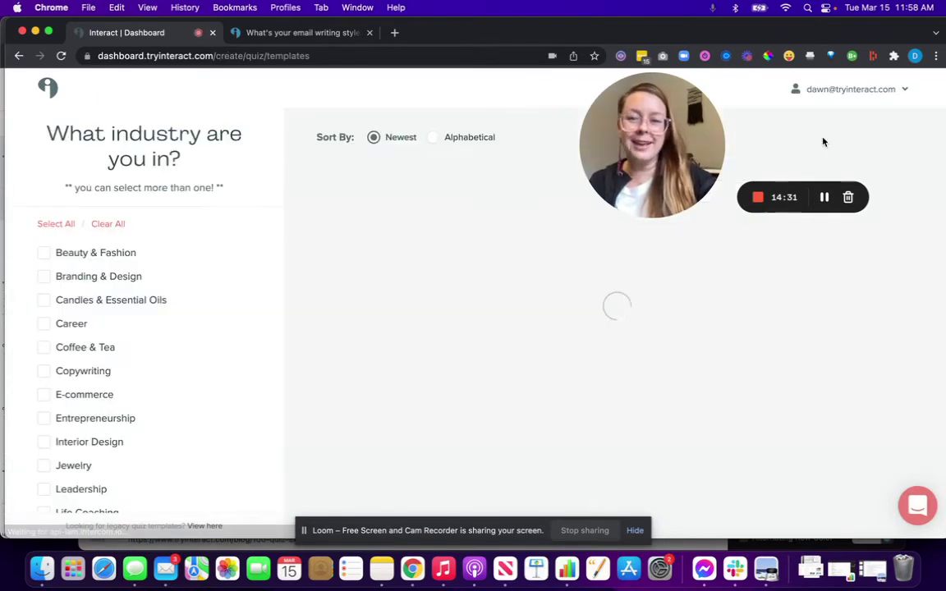
click(466, 306)
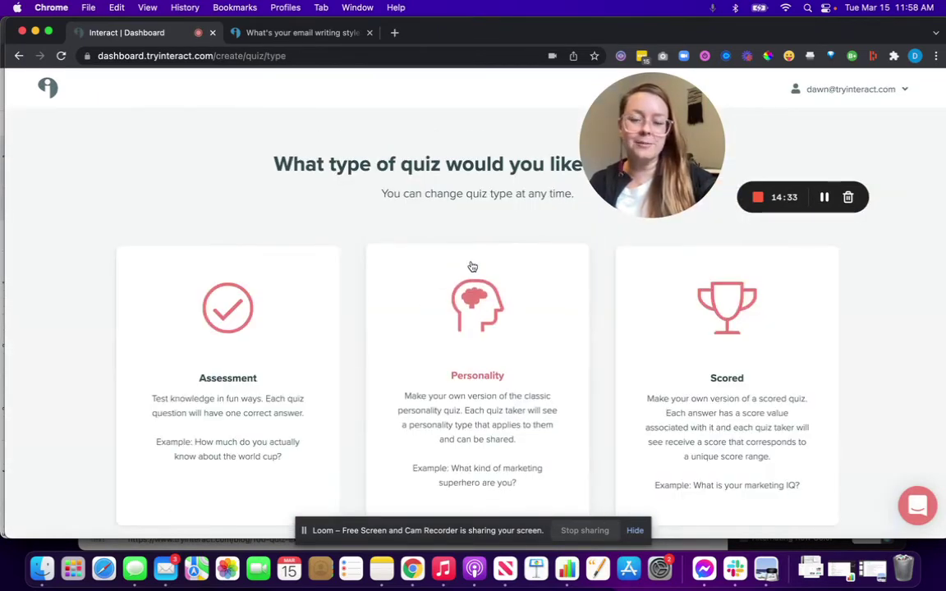
click(427, 345)
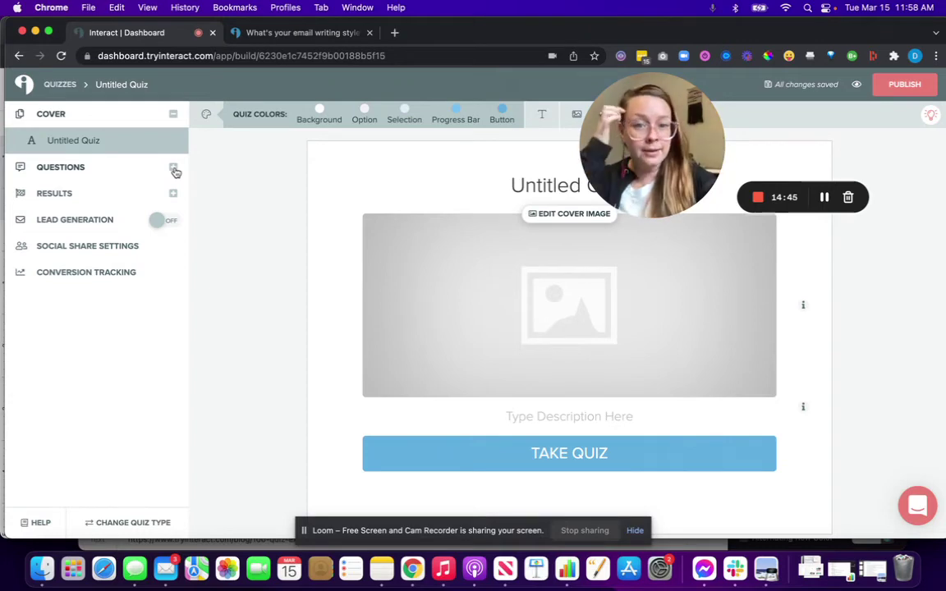
Add a second question and a third result to the untitled personality quiz
click(174, 168)
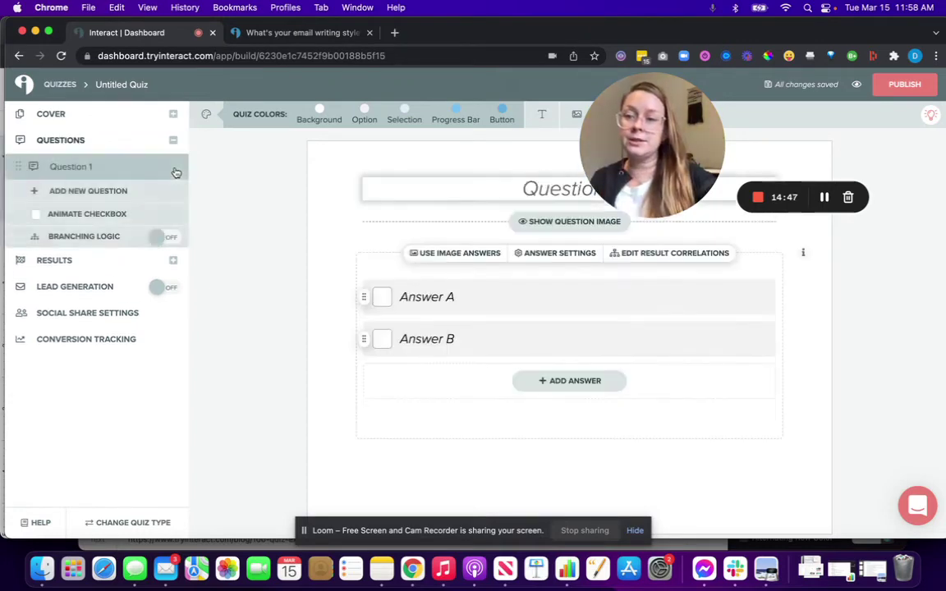
click(96, 191)
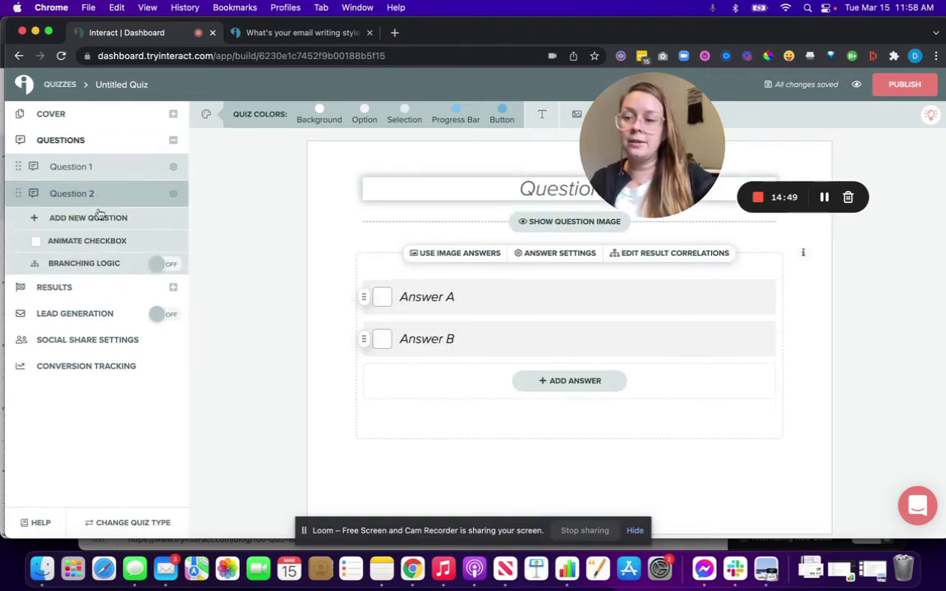
click(83, 289)
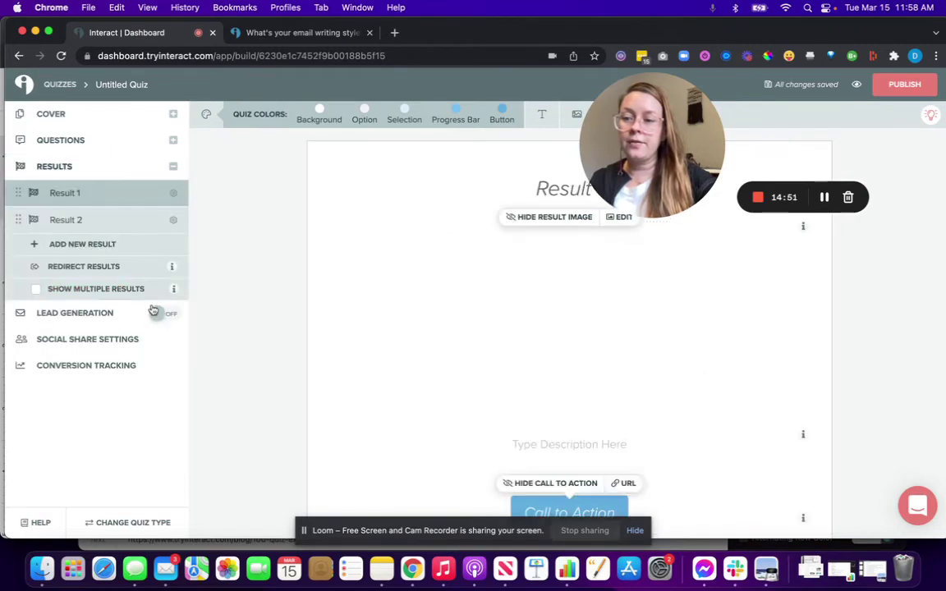
click(115, 245)
Set the text of the first question to "Why are you here?"
click(97, 141)
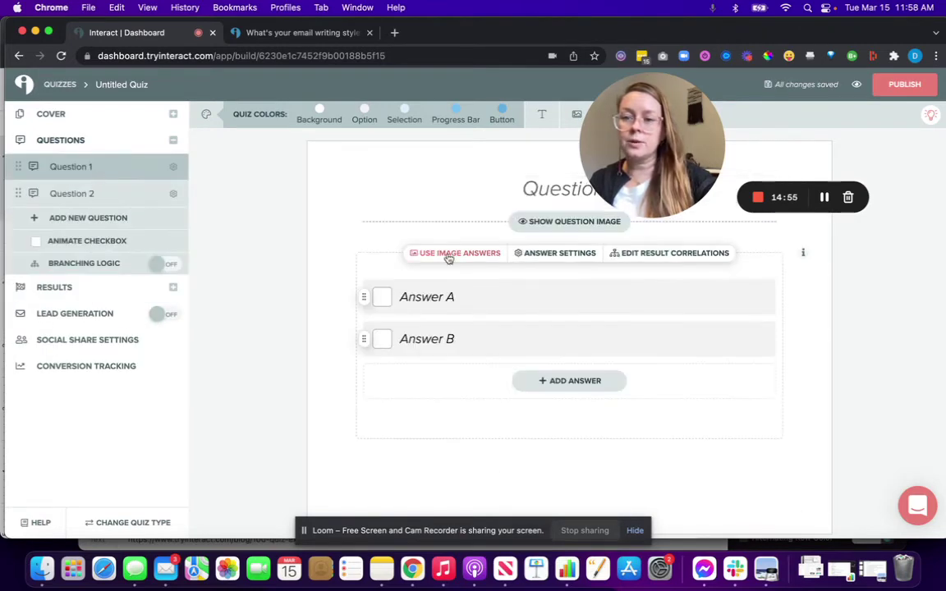
click(557, 189)
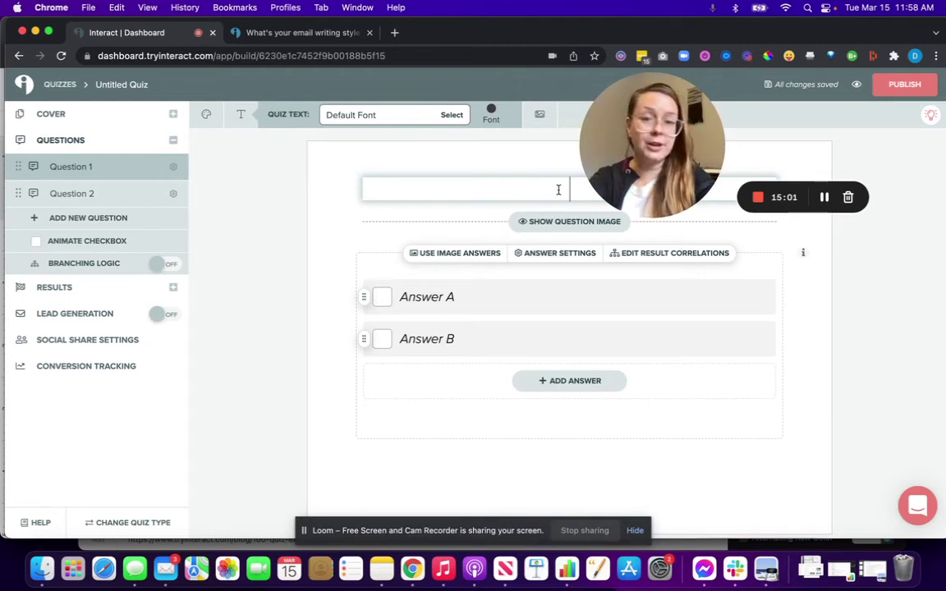
text(Why are you)
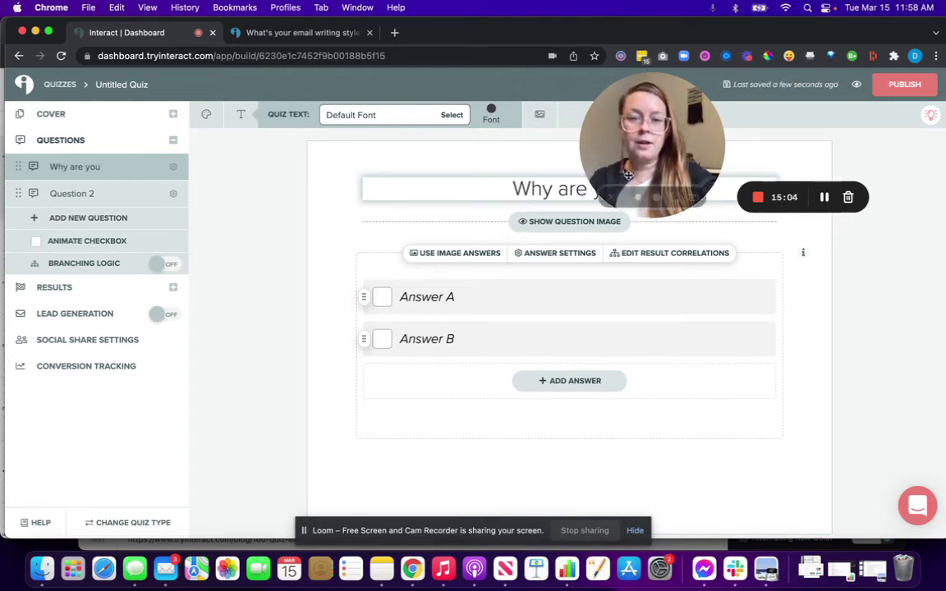
drag(628, 175, 675, 484)
click(653, 191)
text(here?)
Fill in the first question's two answers as "To build a quiz for my business!" and "Just for fun!"
click(511, 300)
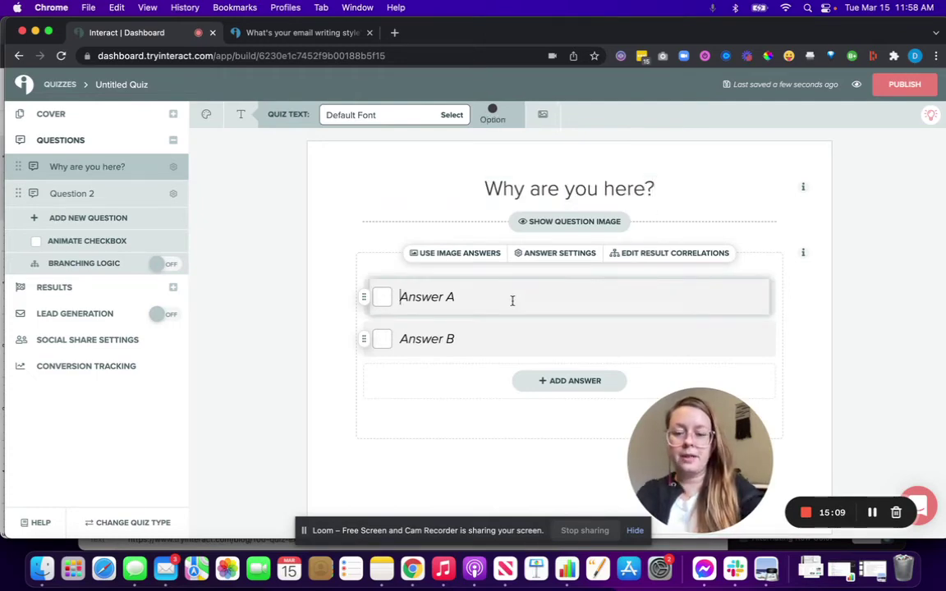
text(To build a quiz for my bs)
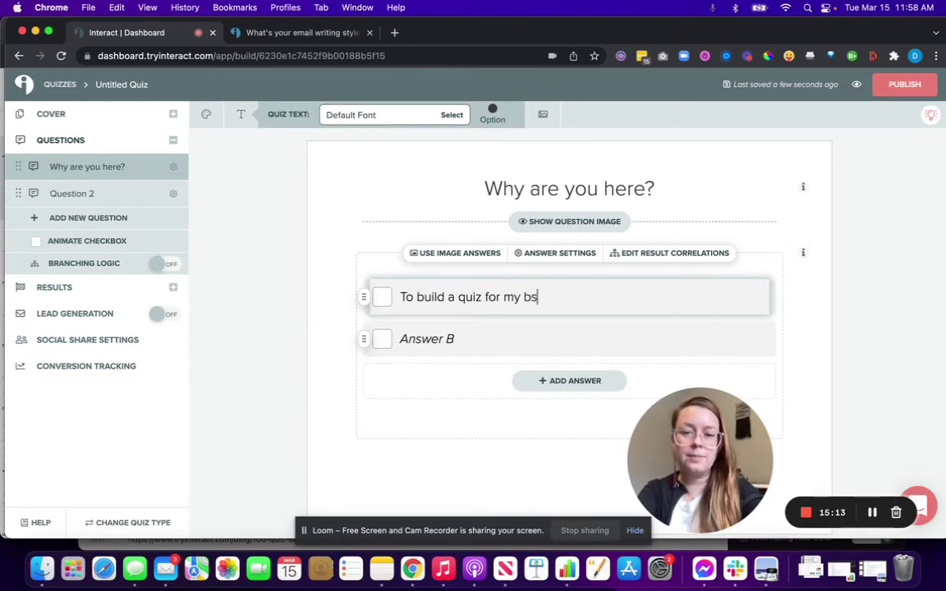
text(u)
key(BackSpace)
key(BackSpace)
text(usiness)
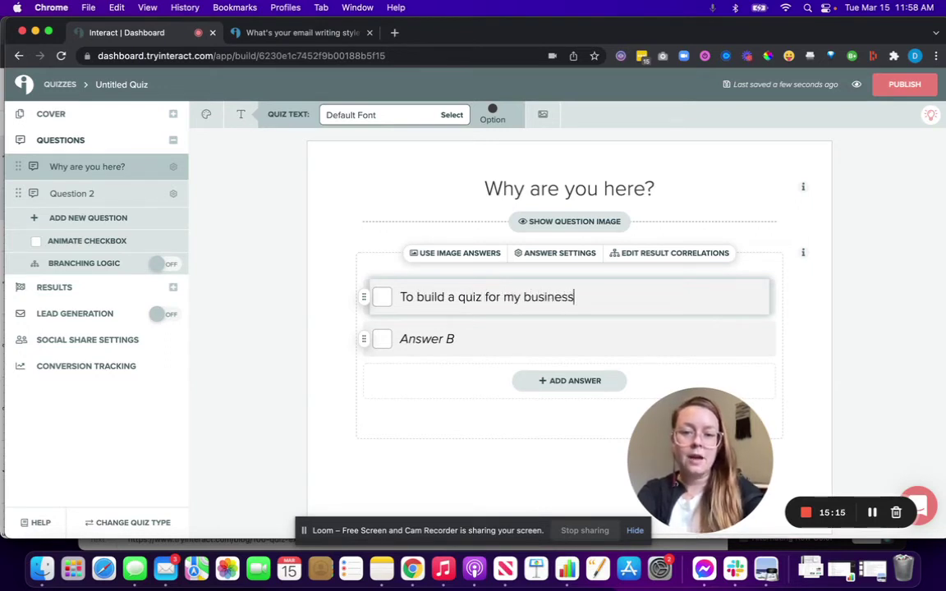
text(!)
click(462, 344)
text(Just for fun)
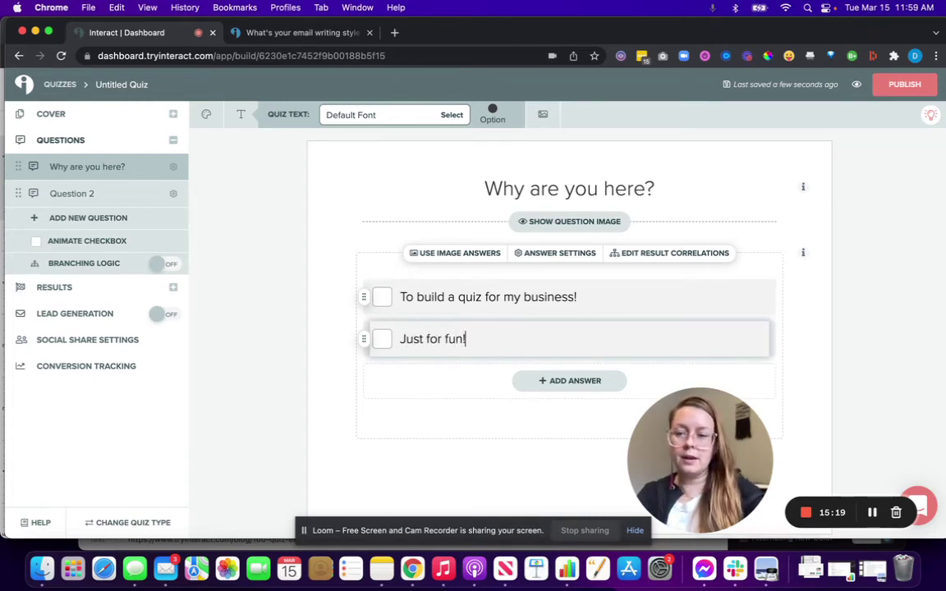
Title the first quiz result "You need a lead gen quiz!"
click(106, 287)
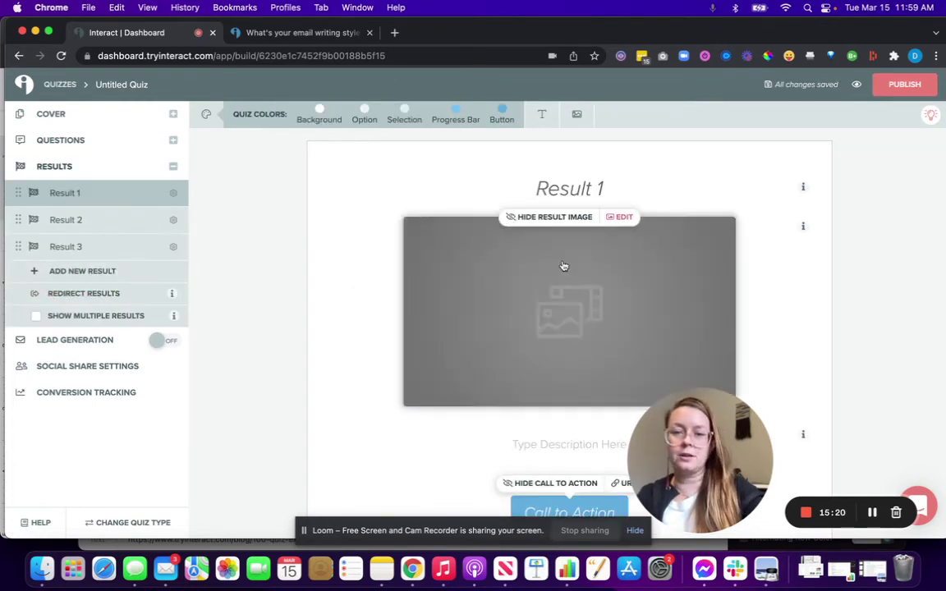
click(570, 187)
text(You need a )
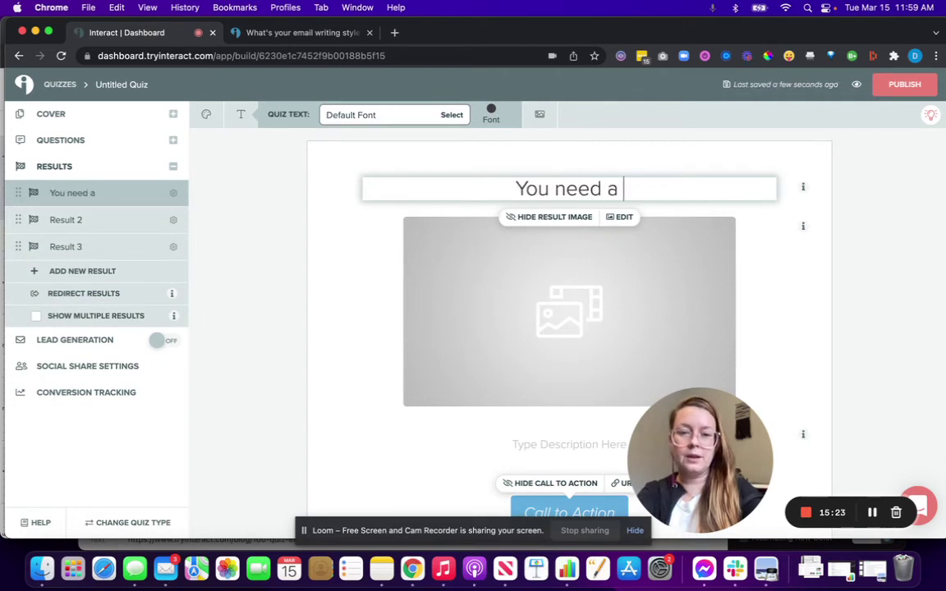
text(lead gen q)
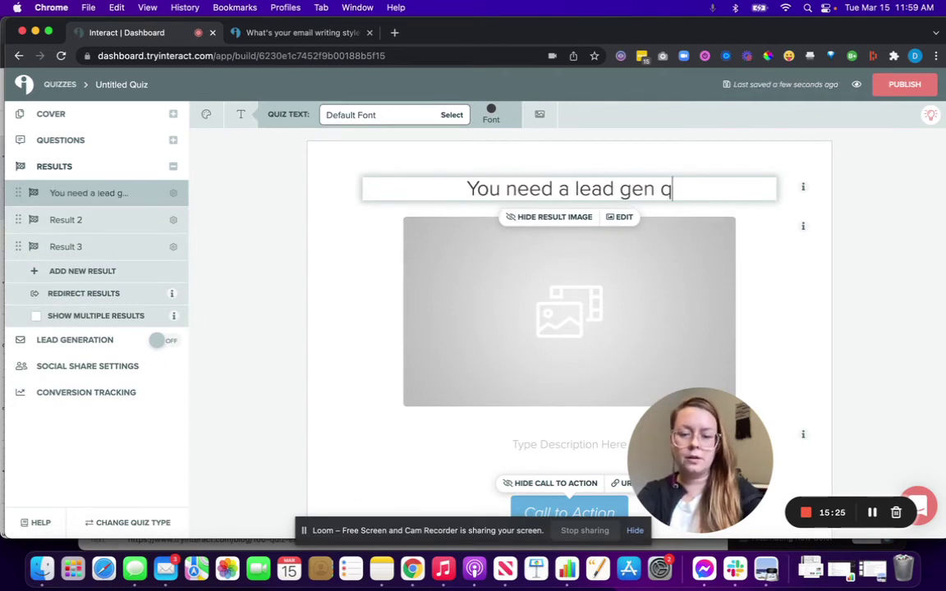
text(uiz!)
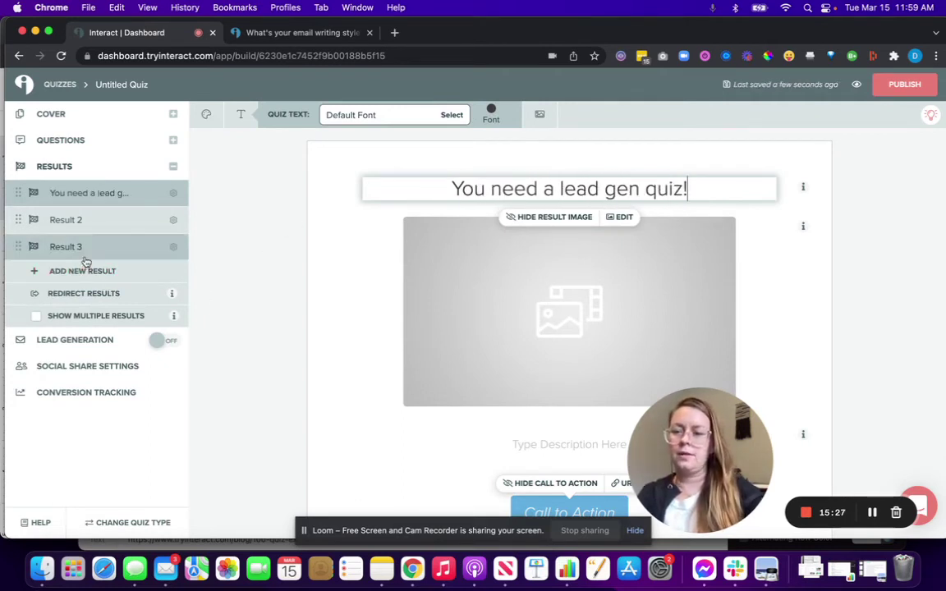
Title the second quiz result "You can make any kinda quiz you want!"
scroll(397, 425, down, 3)
click(270, 378)
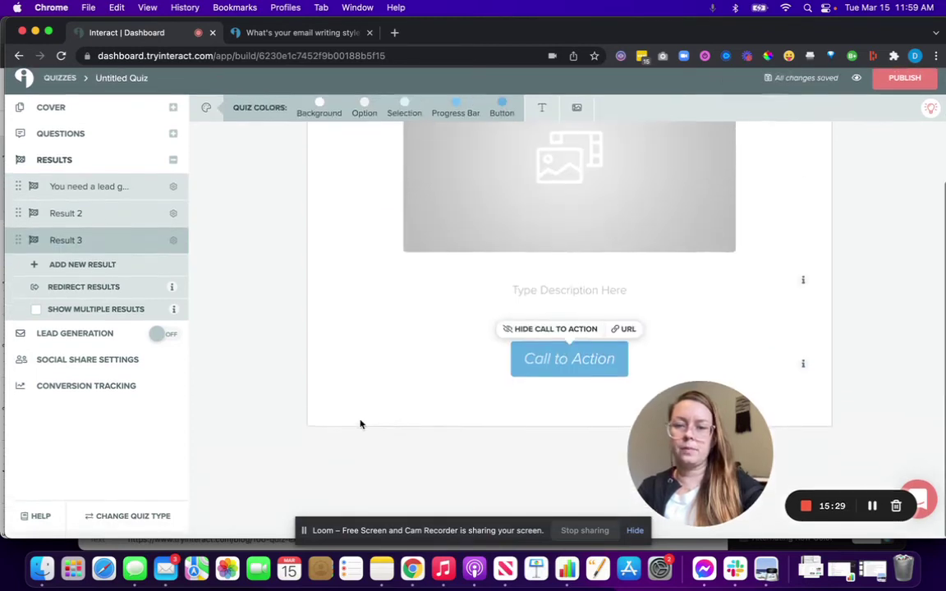
click(74, 220)
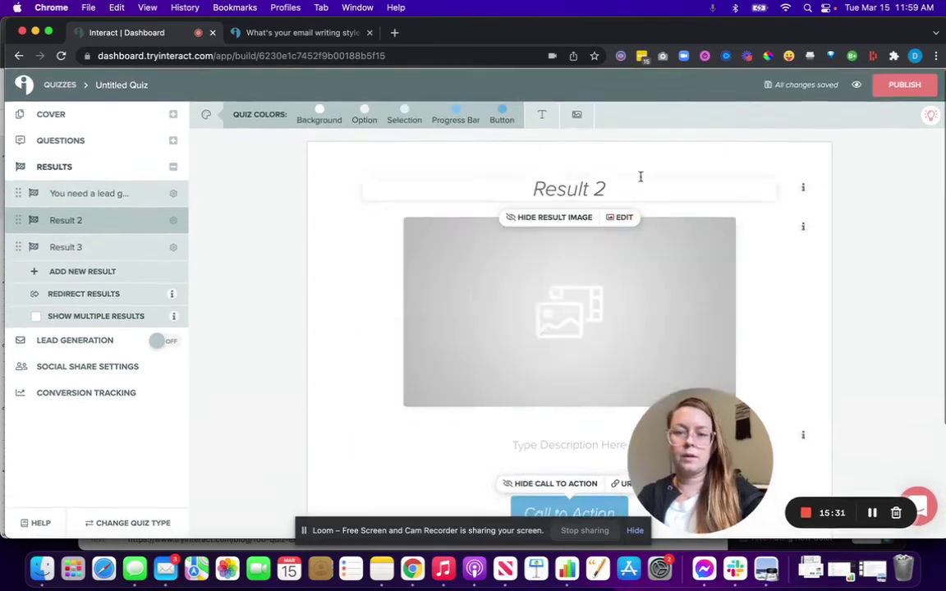
click(597, 188)
text(Yo)
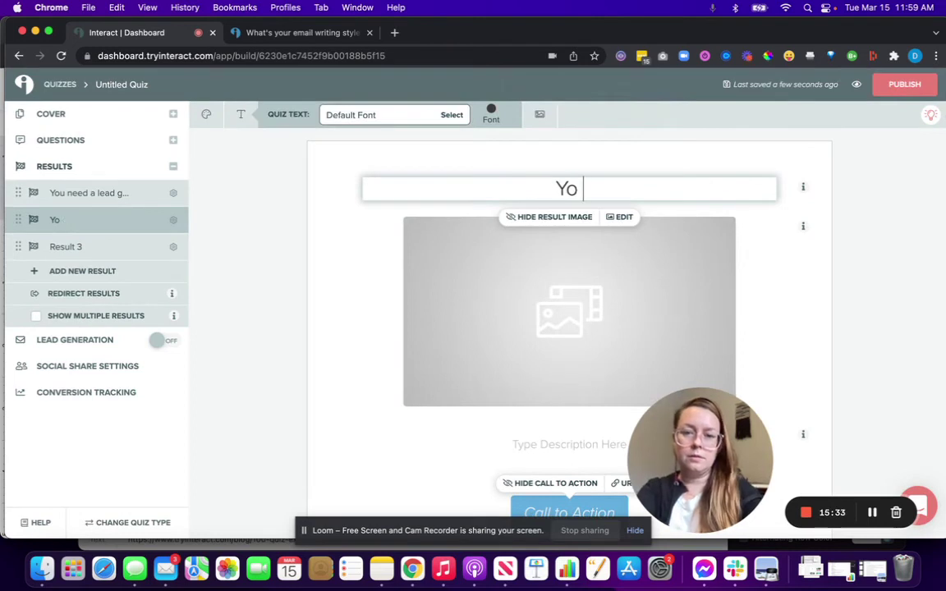
text(u can make any )
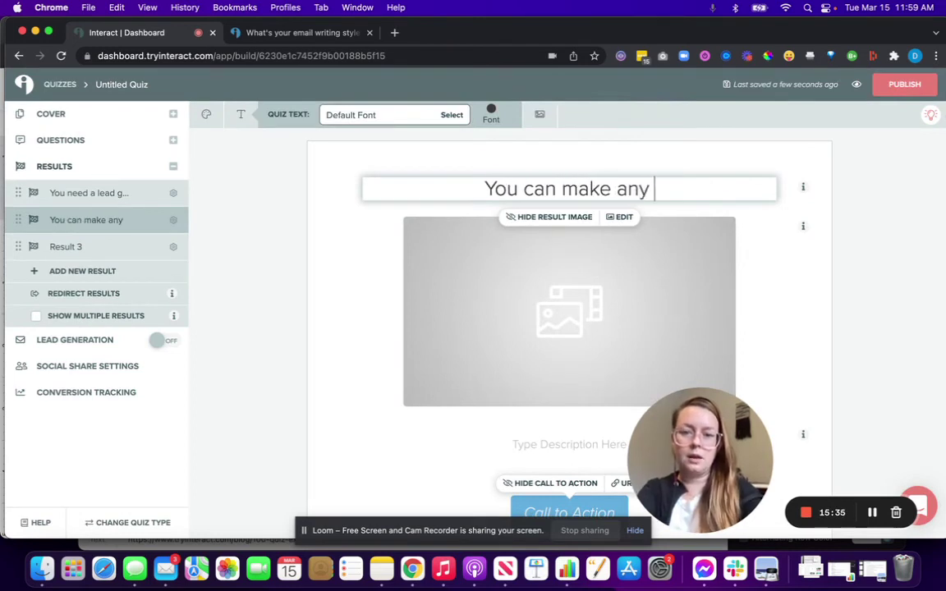
text(kinda quiz you want!)
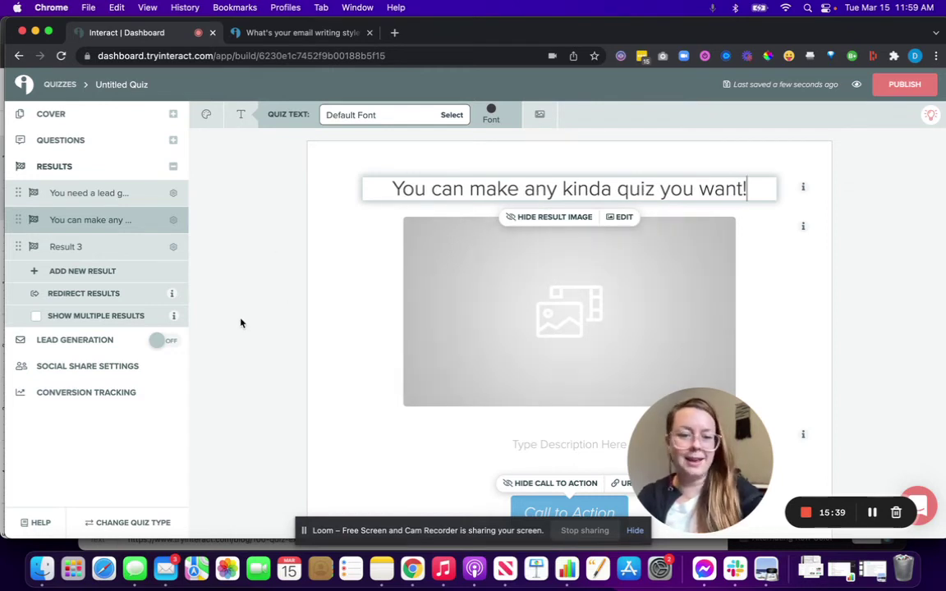
click(218, 287)
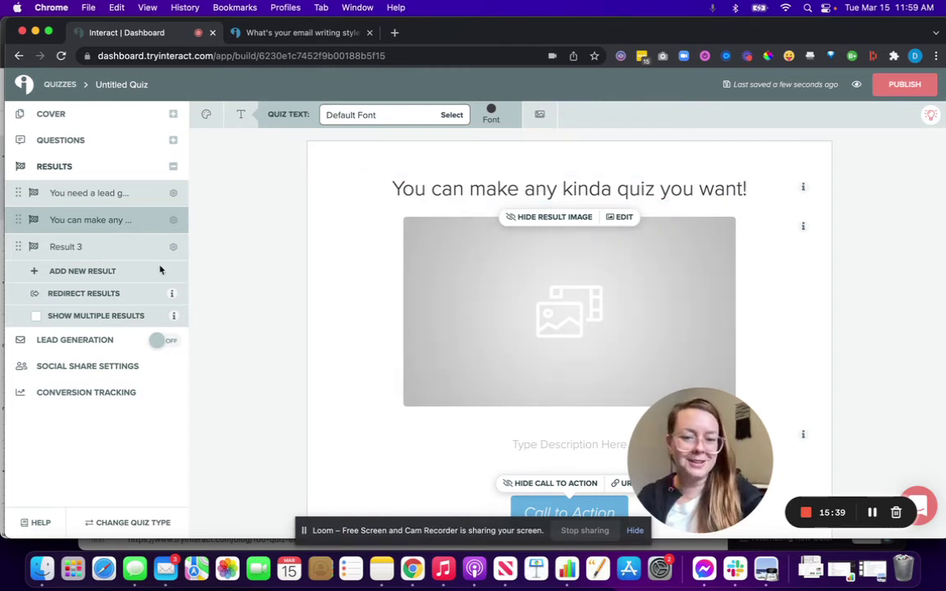
Correlate the first question's business answer to the lead gen quiz result and "Just for fun!" to "You can make any kinda quiz you want!"
click(63, 141)
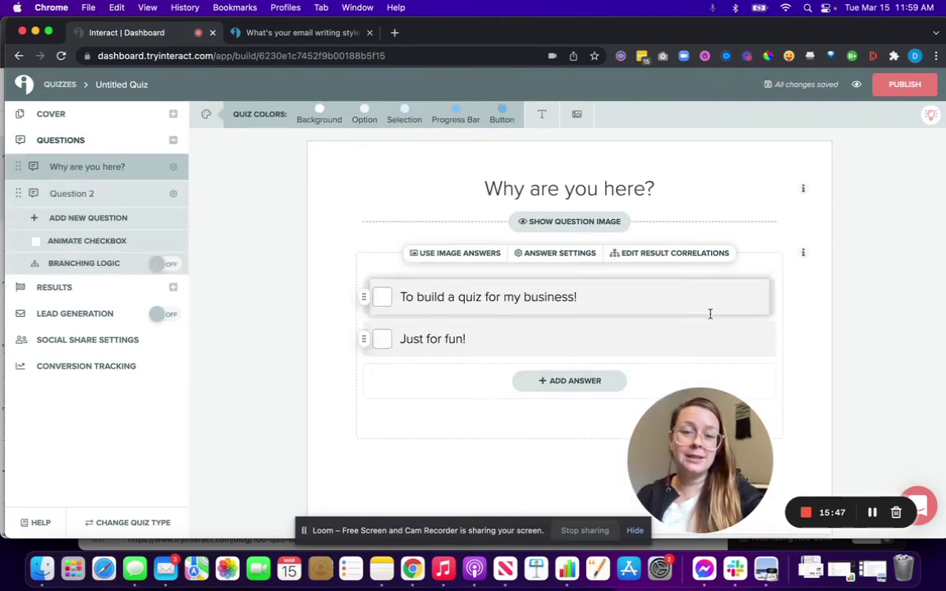
click(693, 255)
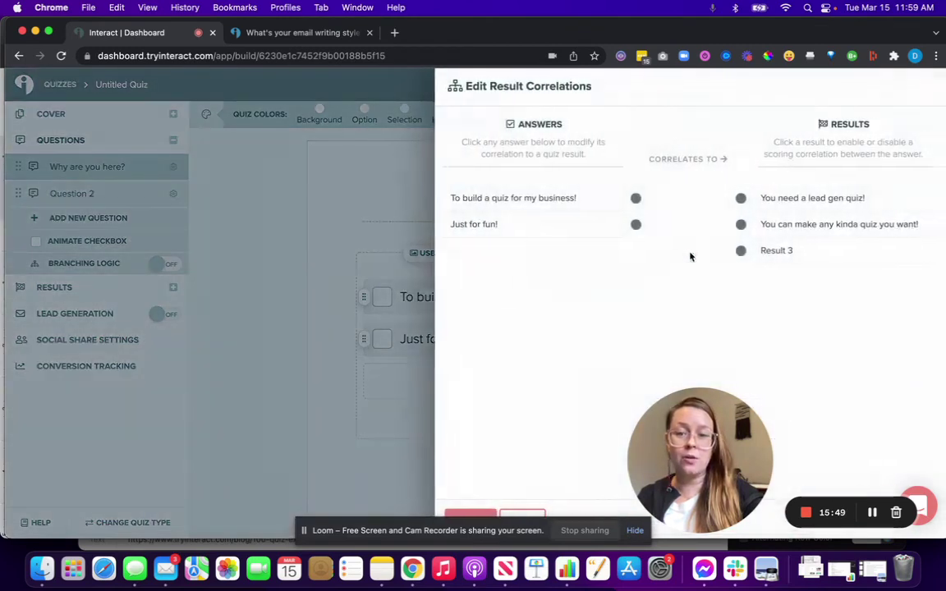
click(632, 199)
click(739, 199)
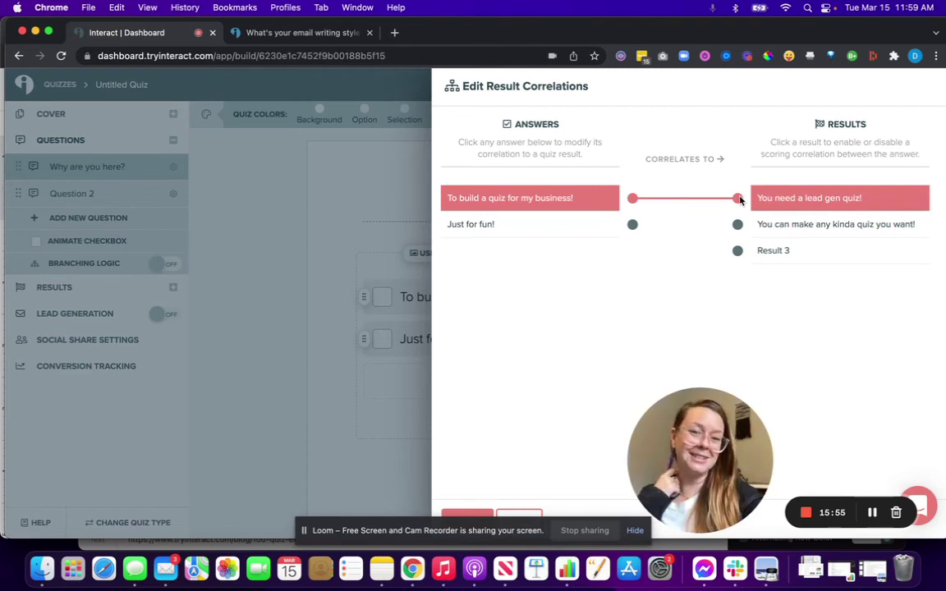
click(633, 225)
click(738, 225)
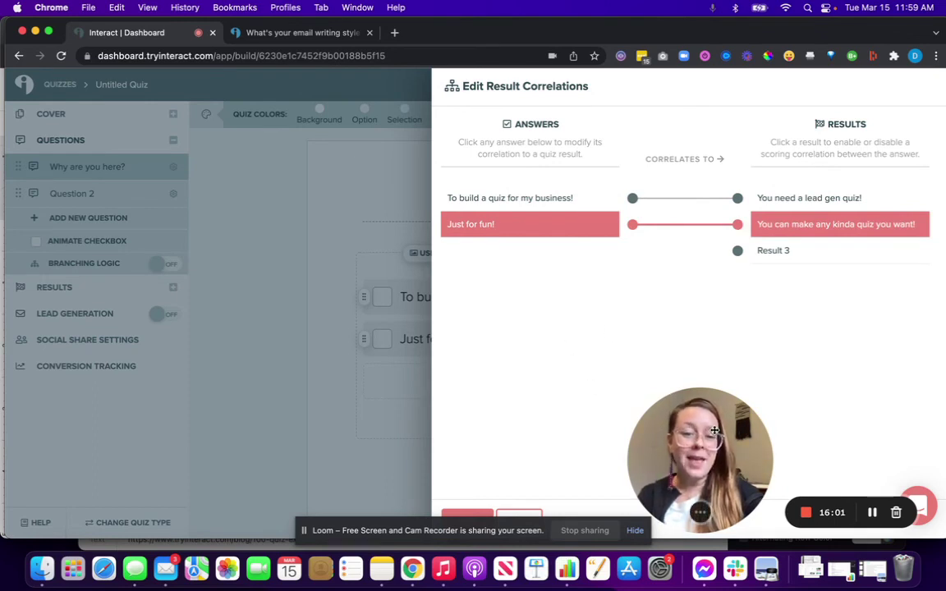
Look at the contact and help article options in the support chat and close it
drag(848, 497, 231, 182)
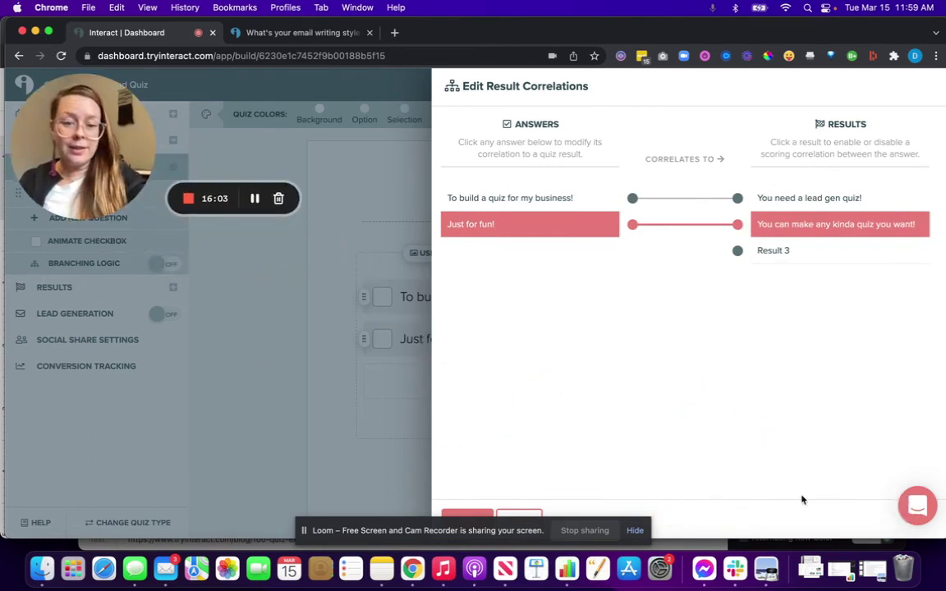
drag(461, 534, 188, 511)
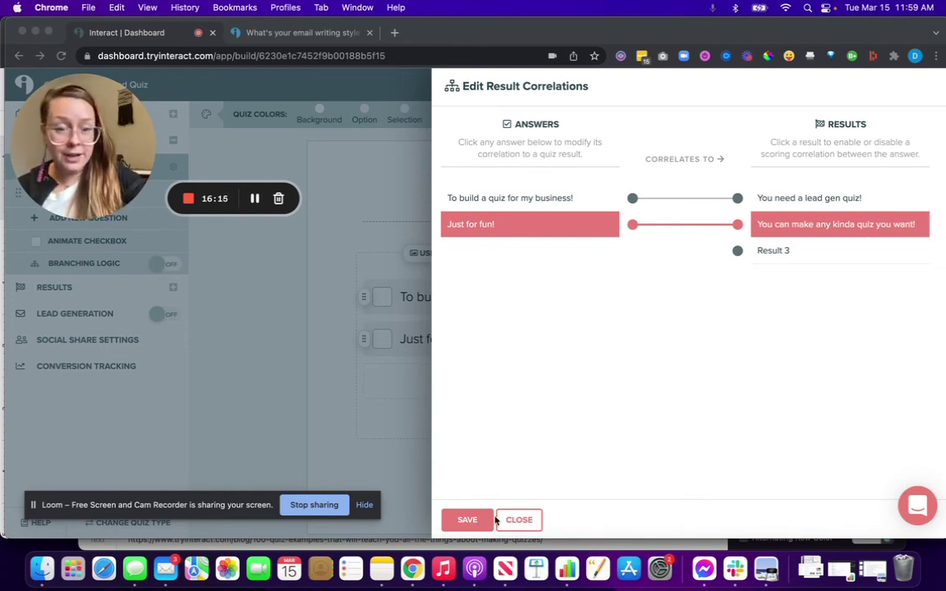
click(919, 509)
click(919, 509)
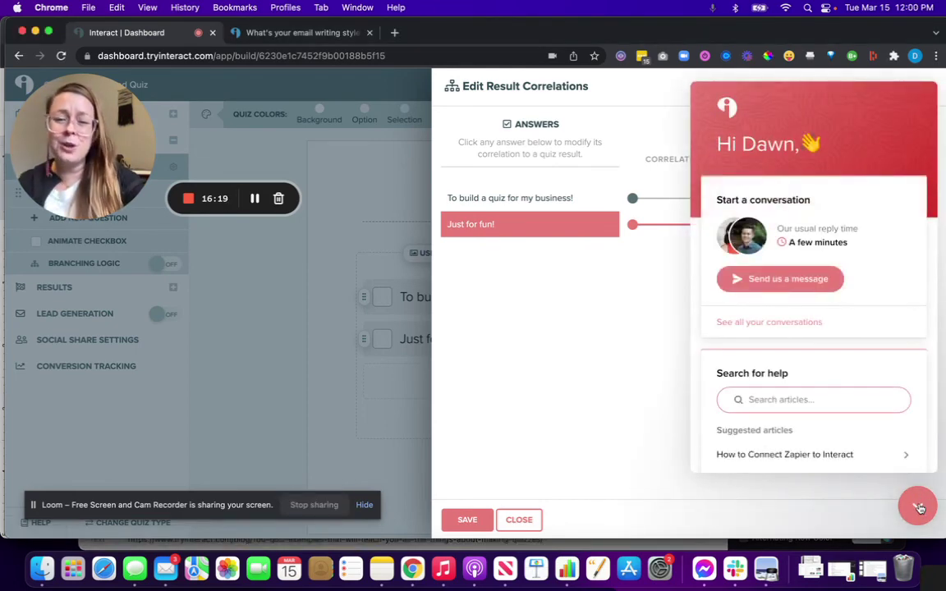
click(920, 509)
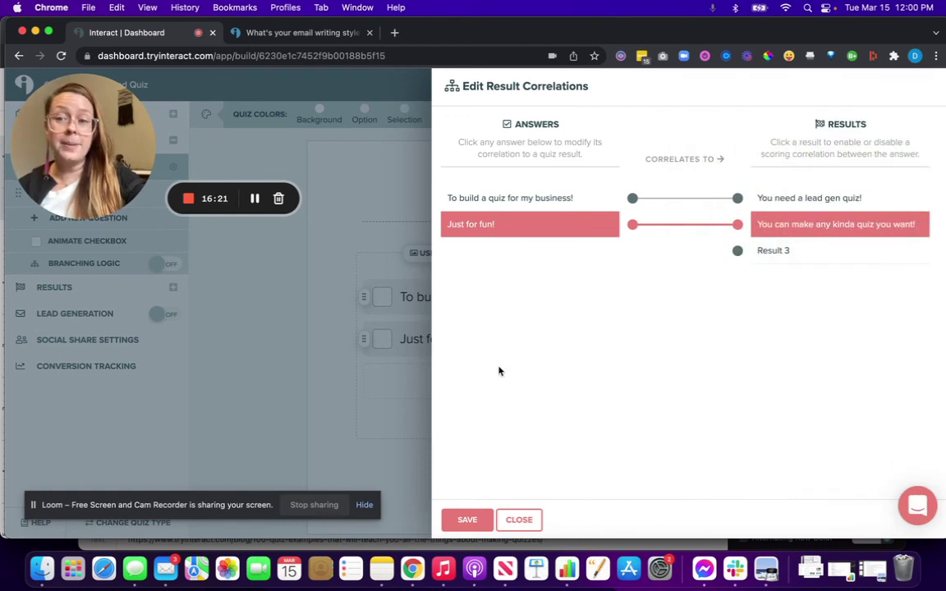